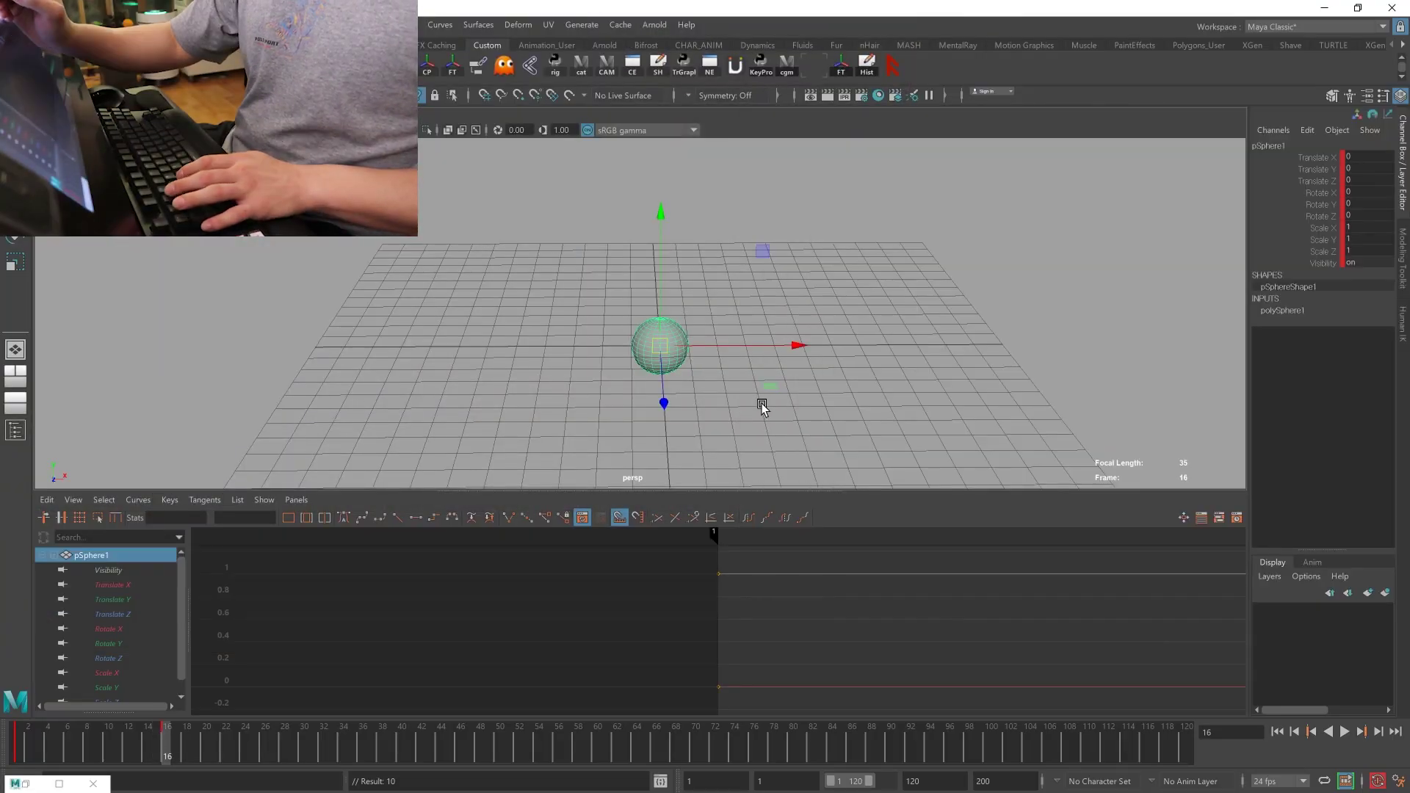
# - Pan the perspective view slightly to the right
pyautogui.keyDown('alt'); pyautogui.moveTo(761, 406); pyautogui.dragTo(779, 406, button='middle'); pyautogui.keyUp('alt')
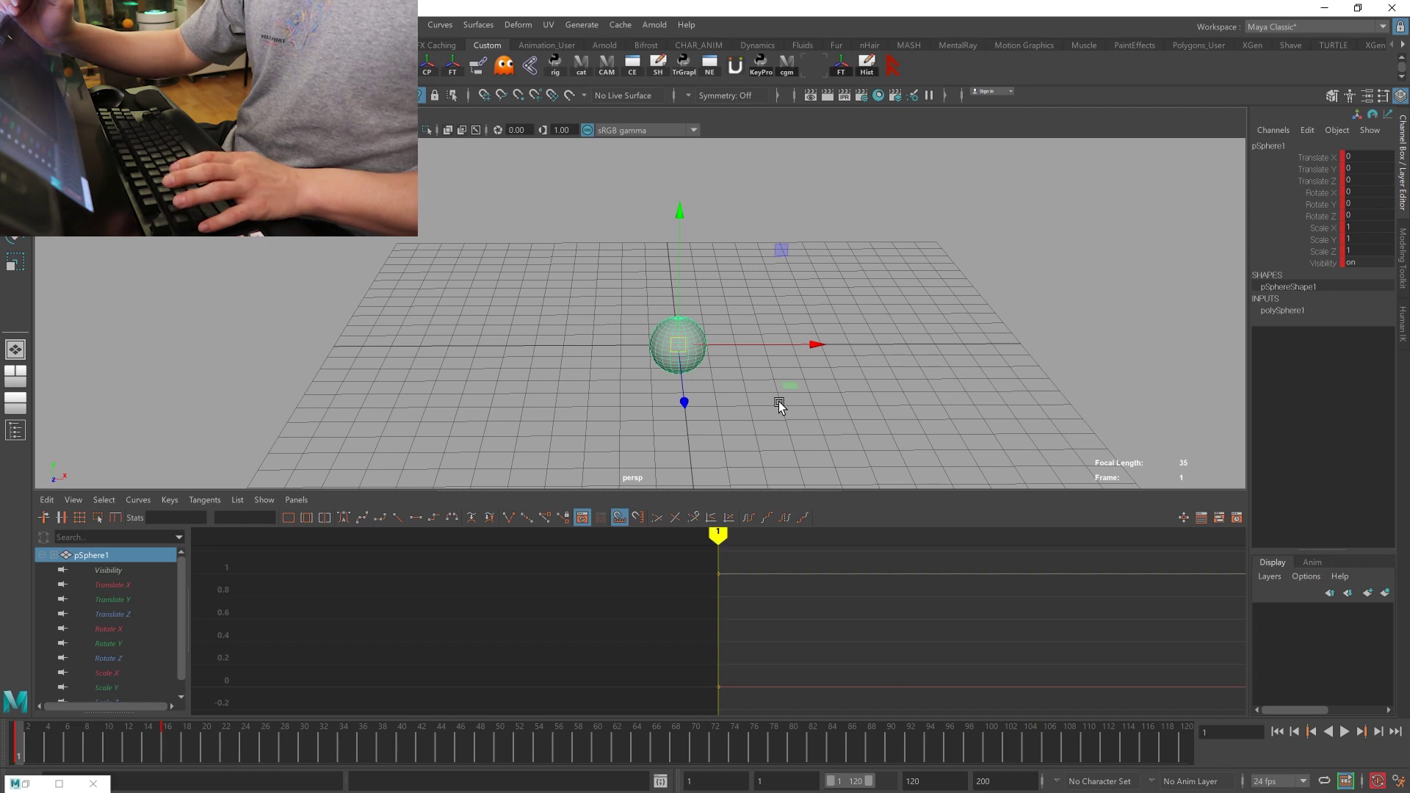
# - Rewind to frame 1 and play the sphere's animation, stopping around frame 22
pyautogui.hotkey('alt', 'shift', 'v')
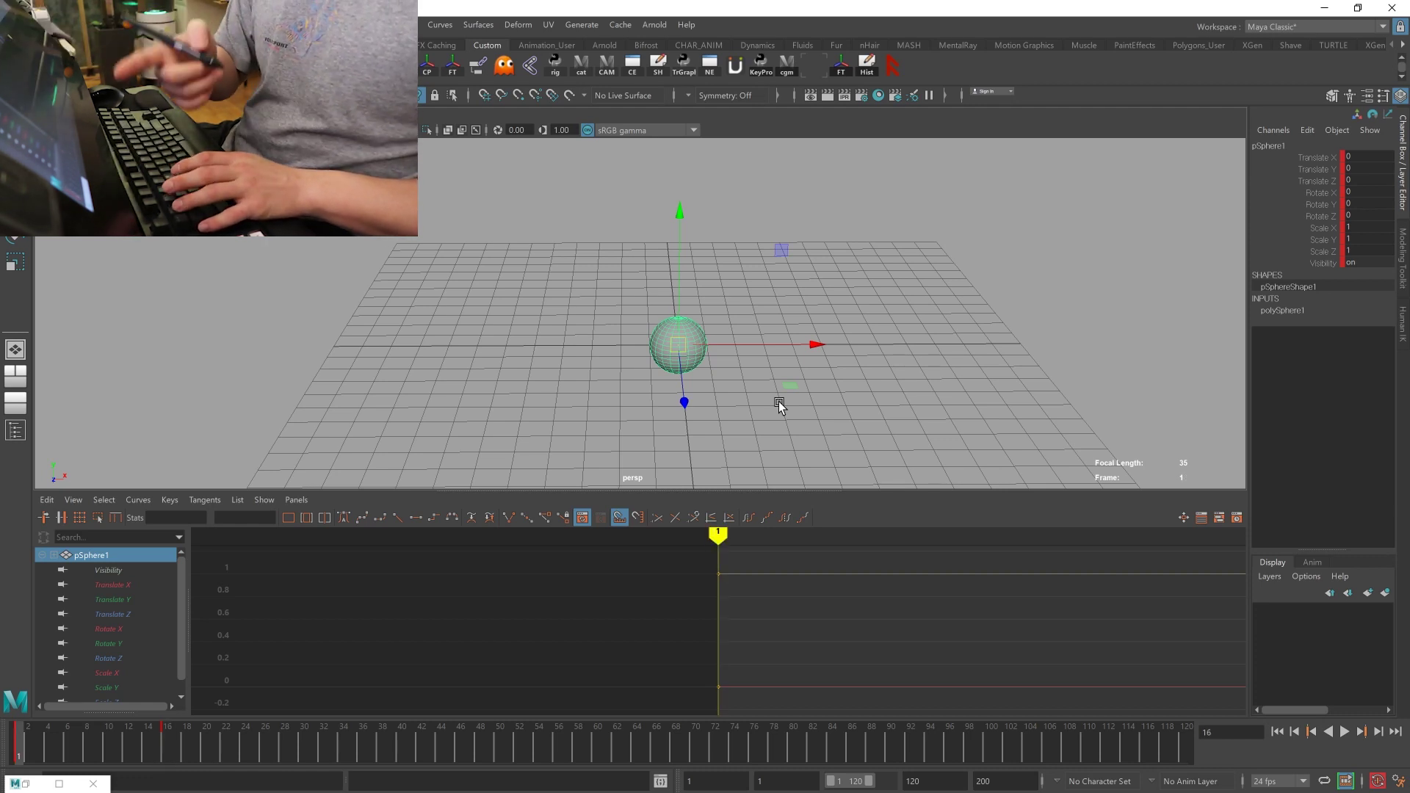
pyautogui.hotkey('alt', 'v')
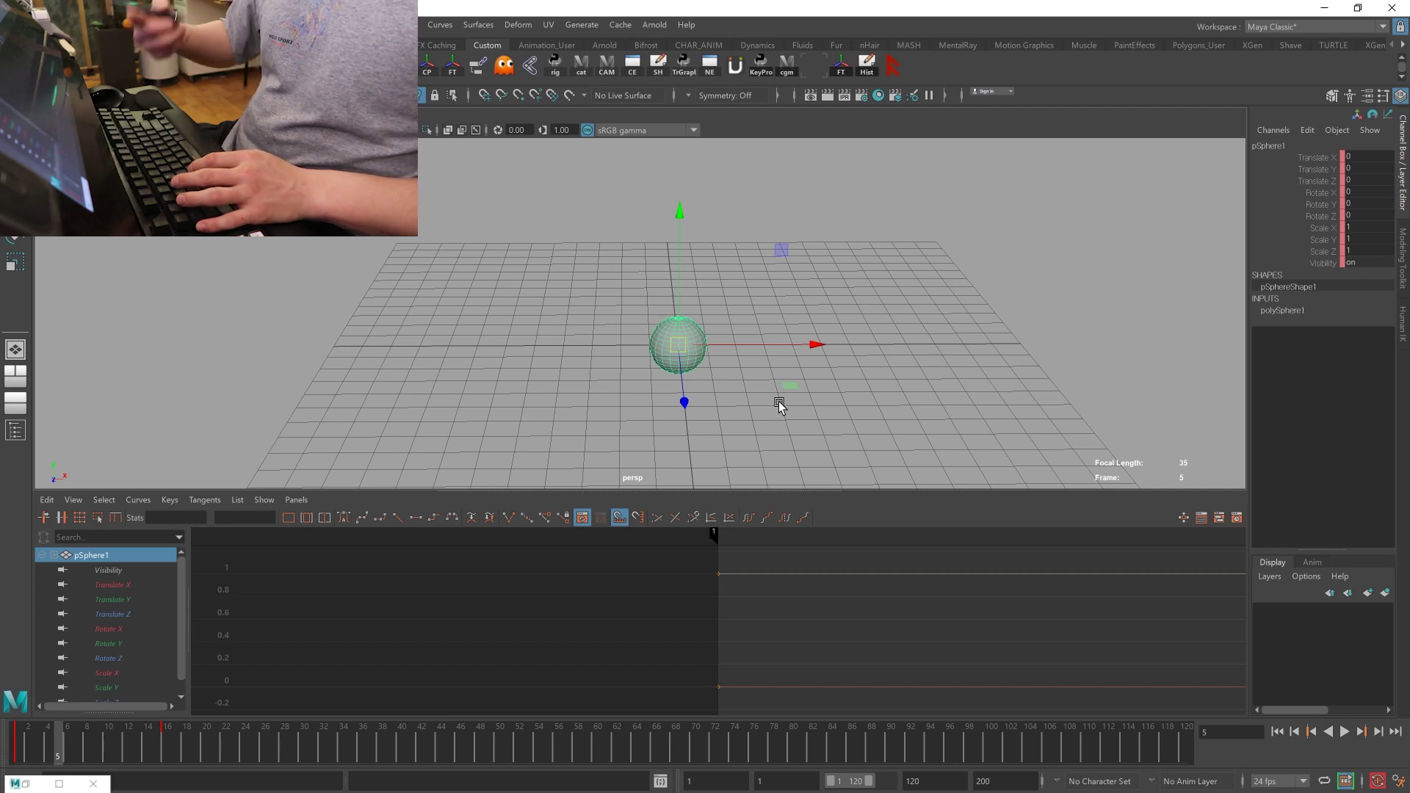
pyautogui.hotkey('alt', 'v')
pyautogui.press('Escape')
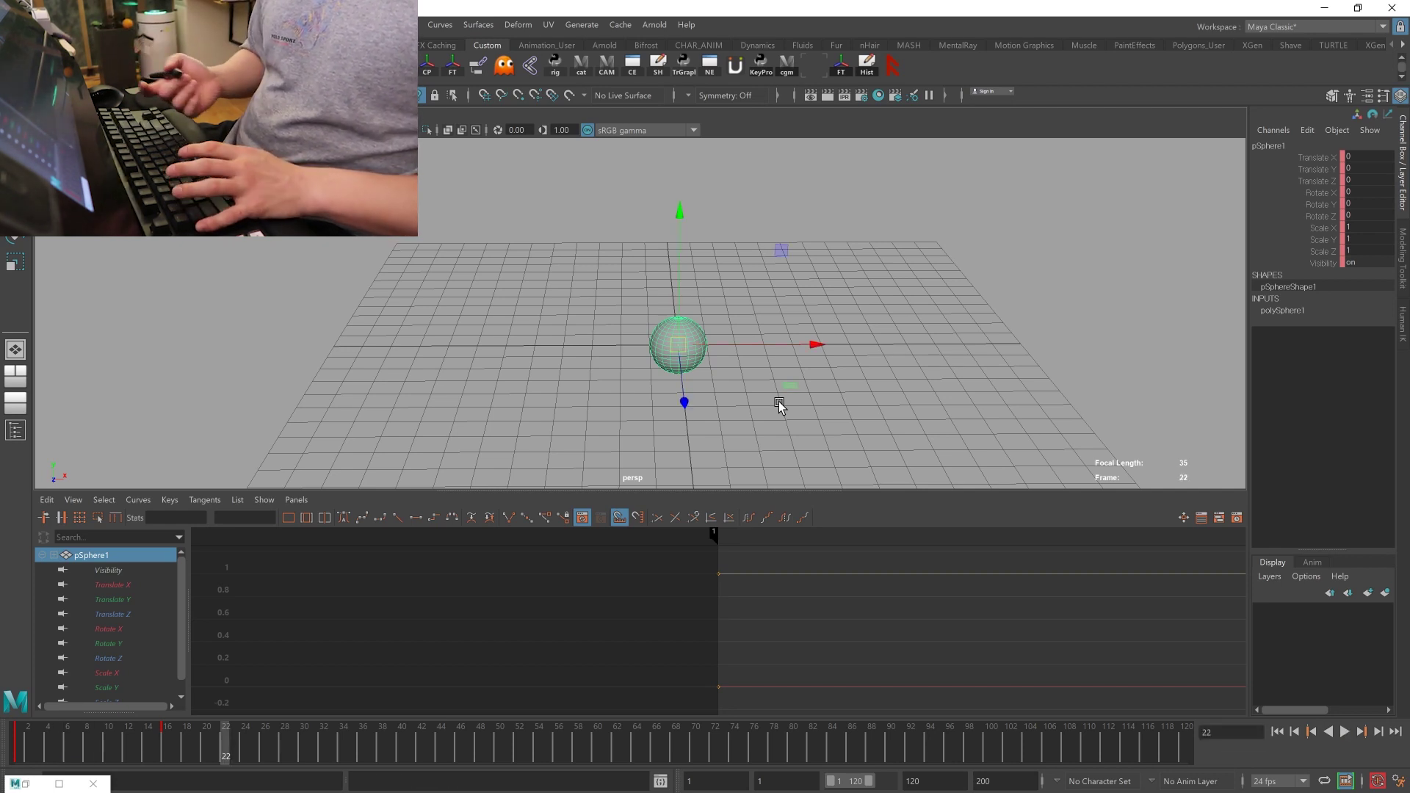
pyautogui.hotkey('alt', 'v')
pyautogui.press('Escape')
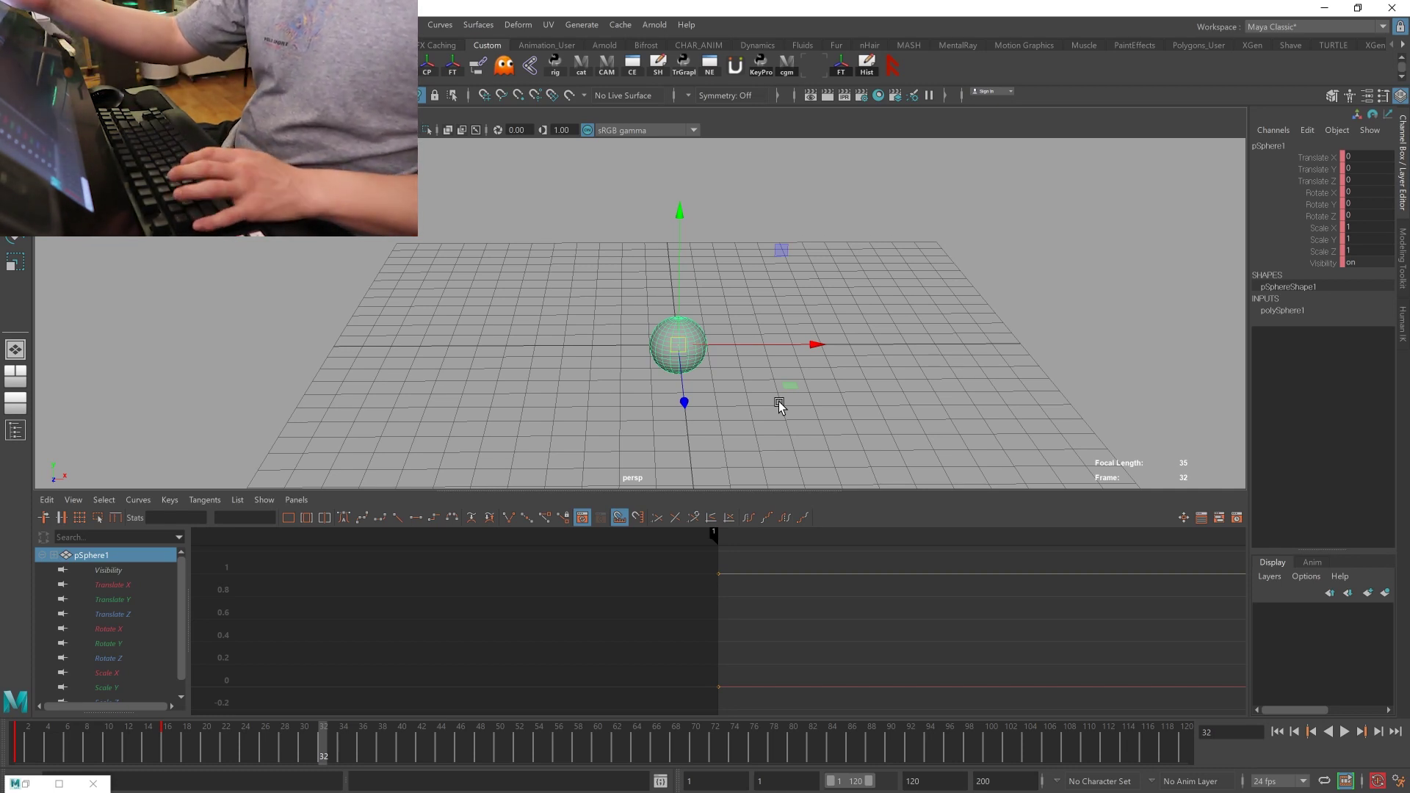
# - Replay short stretches of the animation, rewinding to frame 1 after each
pyautogui.hotkey('alt', 'v')
pyautogui.press('Escape')
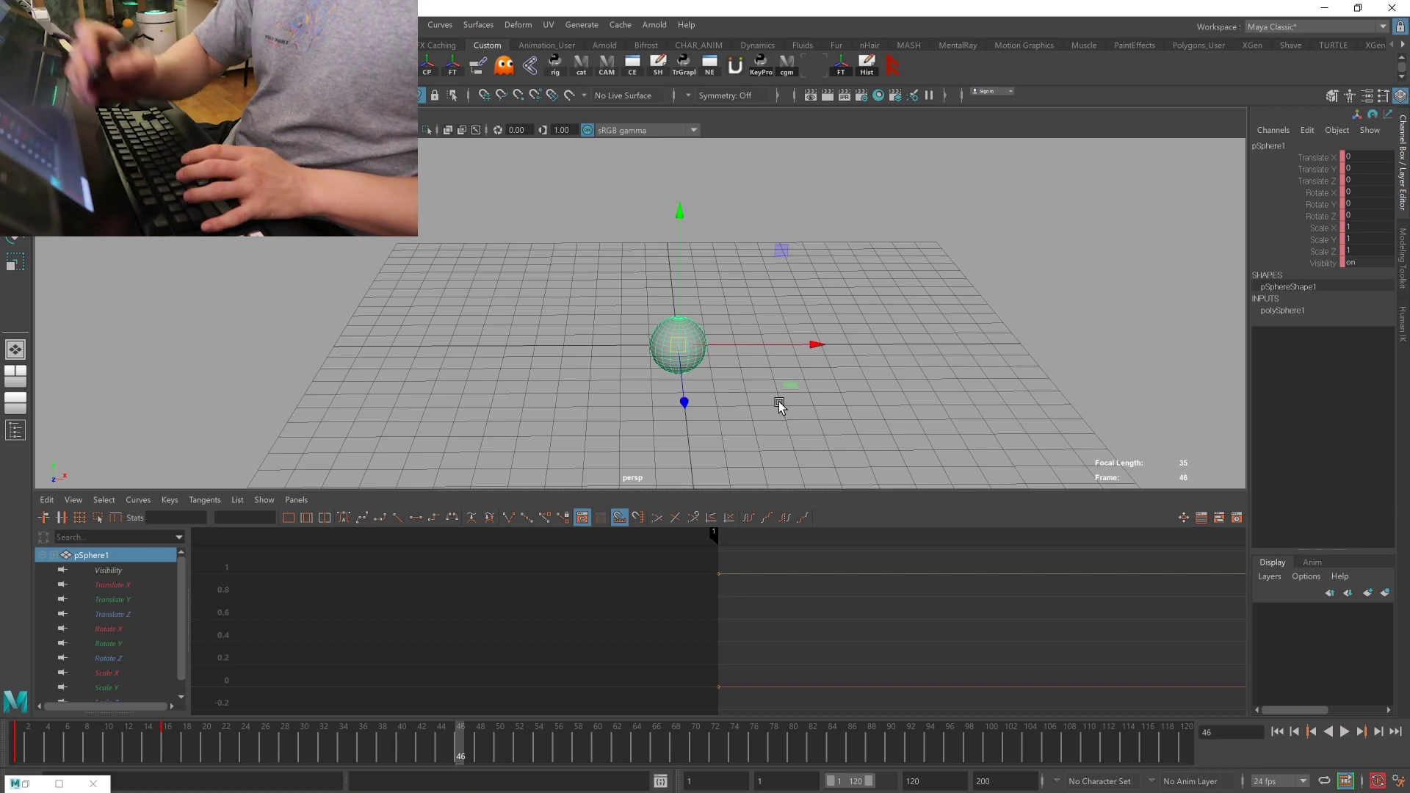
pyautogui.hotkey('shift', 'alt', 'v')
pyautogui.hotkey('alt', 'v')
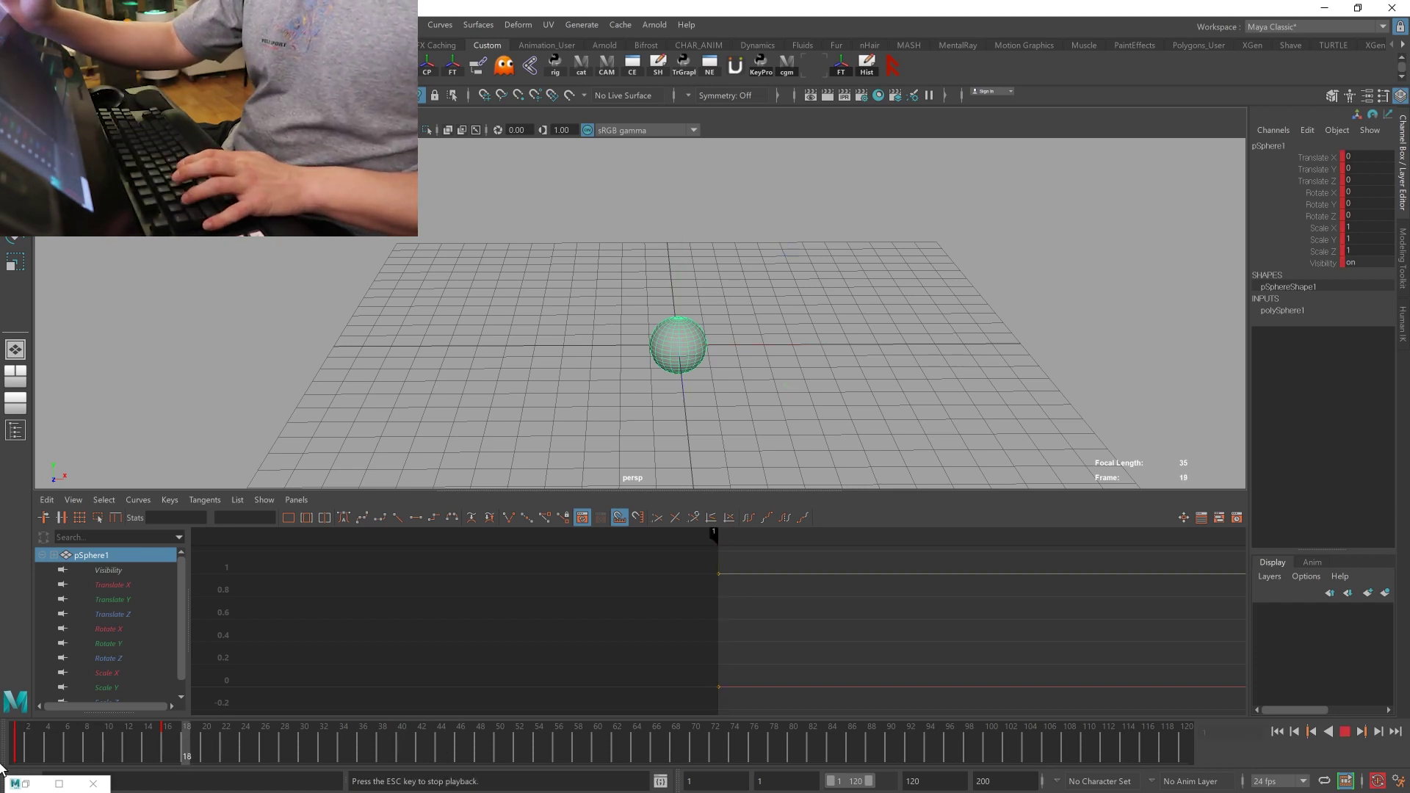
pyautogui.press('Escape')
pyautogui.hotkey('alt', 'v')
pyautogui.press('Escape')
pyautogui.hotkey('shift', 'alt', 'v')
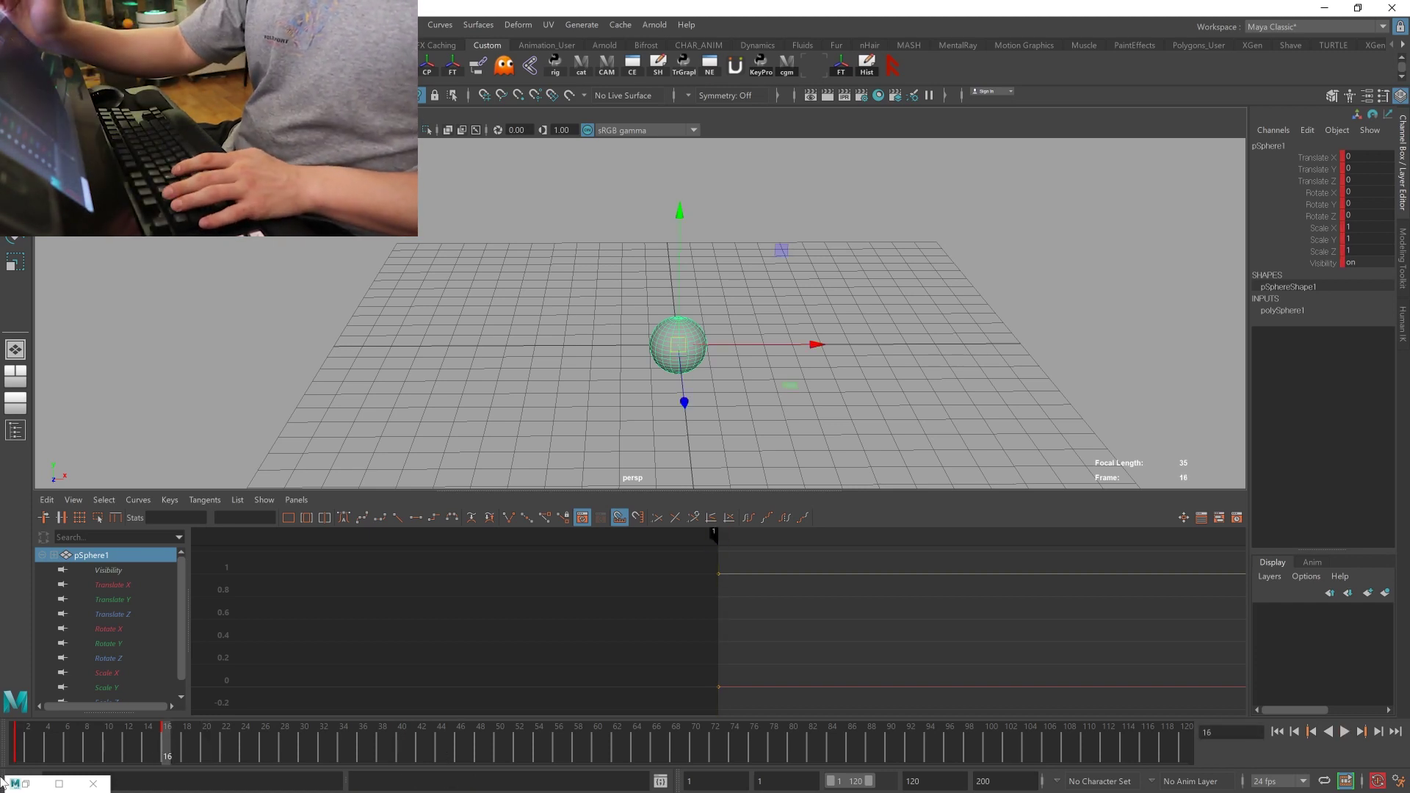
# - Play again to frame 37, rewind to frame 1, and bring up the Hotkey Editor with Alt+H
pyautogui.hotkey('alt', 'v')
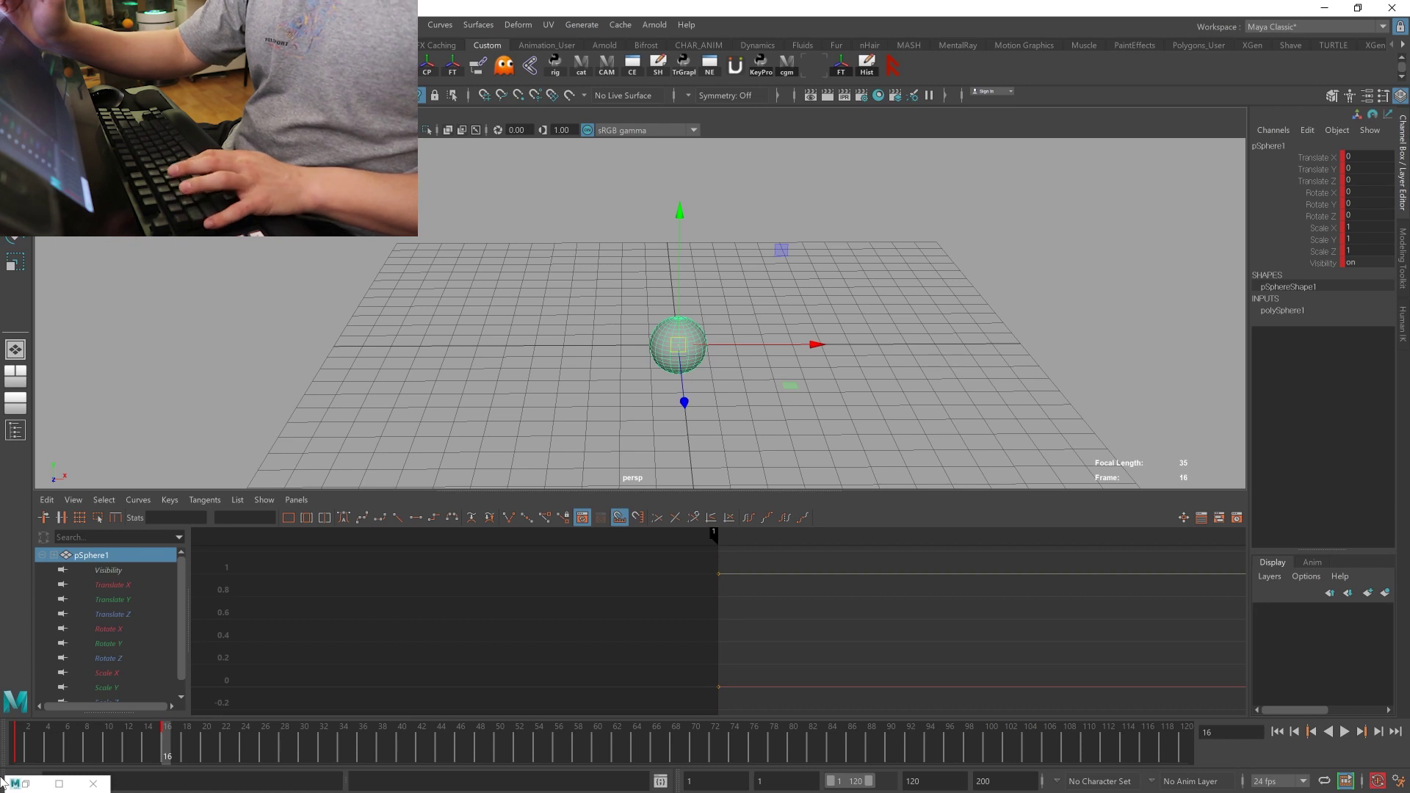
pyautogui.press('Escape')
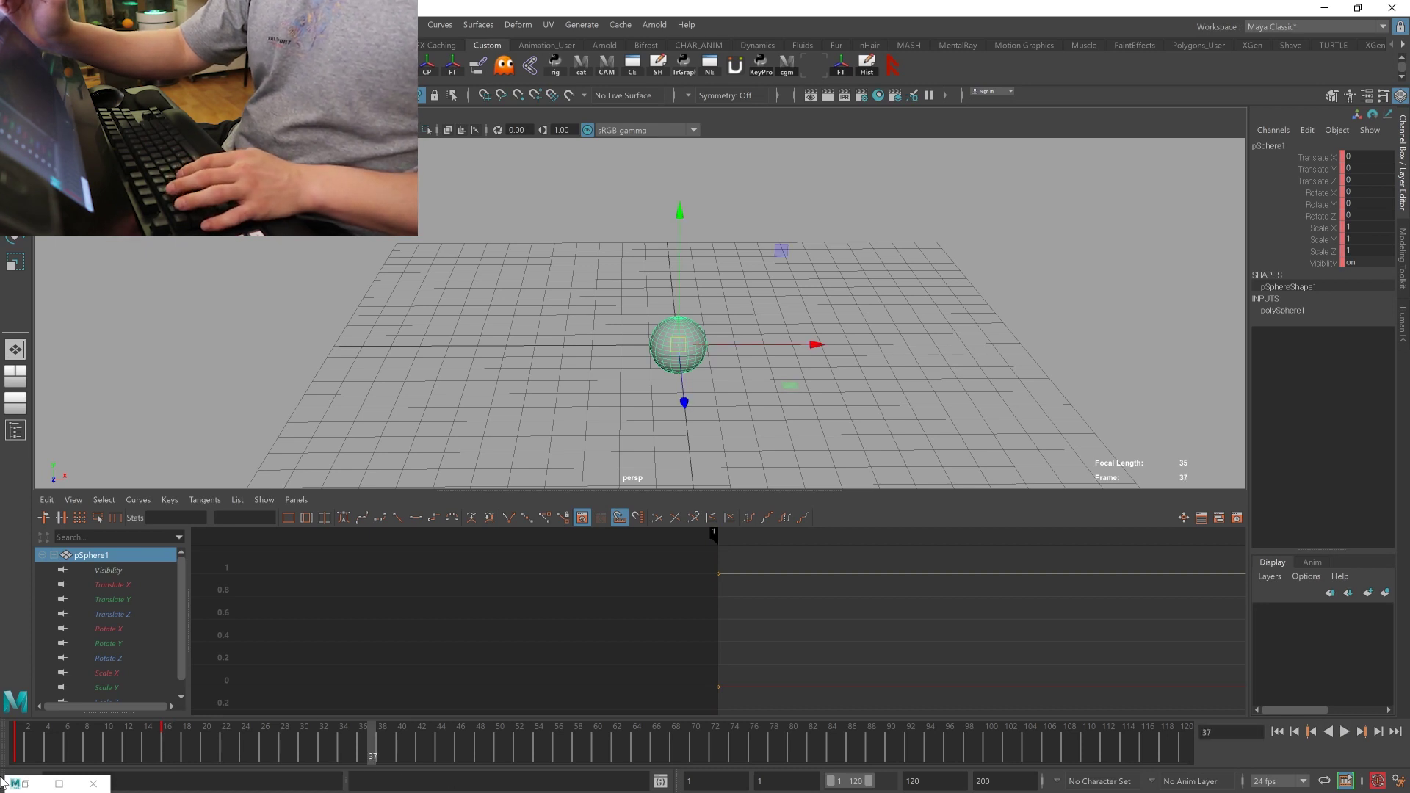
pyautogui.hotkey('alt', 'v')
pyautogui.press('Escape')
pyautogui.hotkey('shift', 'alt', 'v')
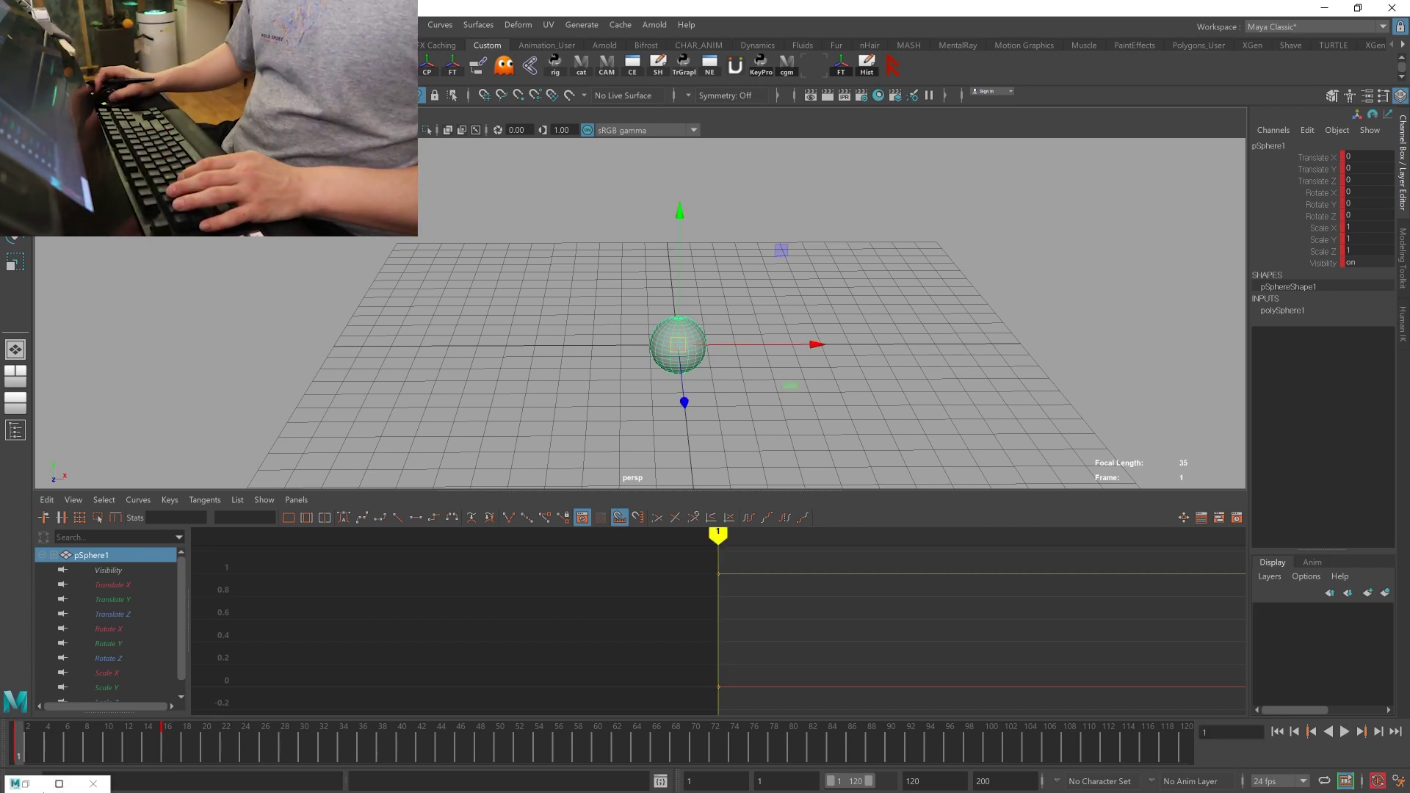
pyautogui.hotkey('alt', 'h')
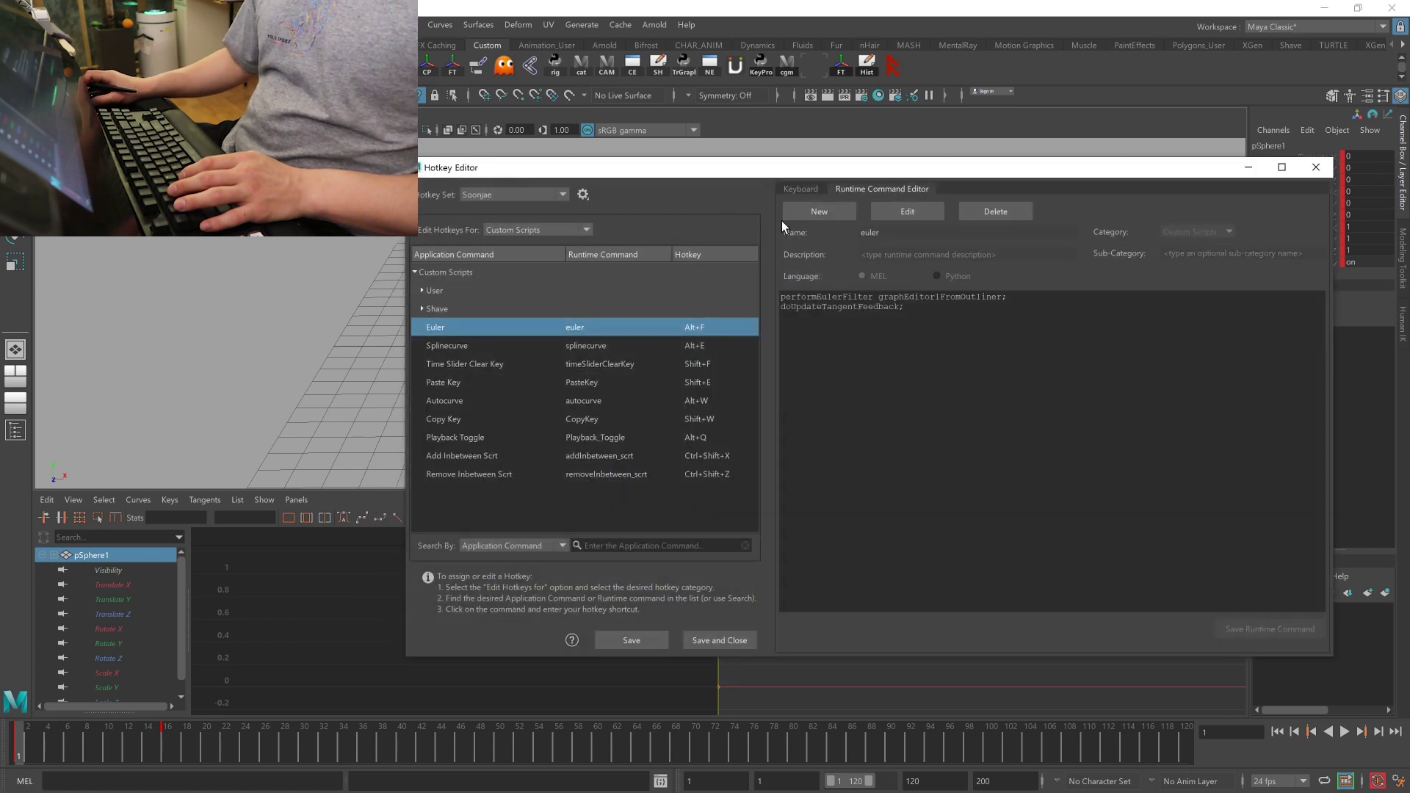
# - Move the window aside and reopen the Hotkey Editor from Windows > Settings/Preferences
pyautogui.moveTo(689, 176); pyautogui.dragTo(917, 176)
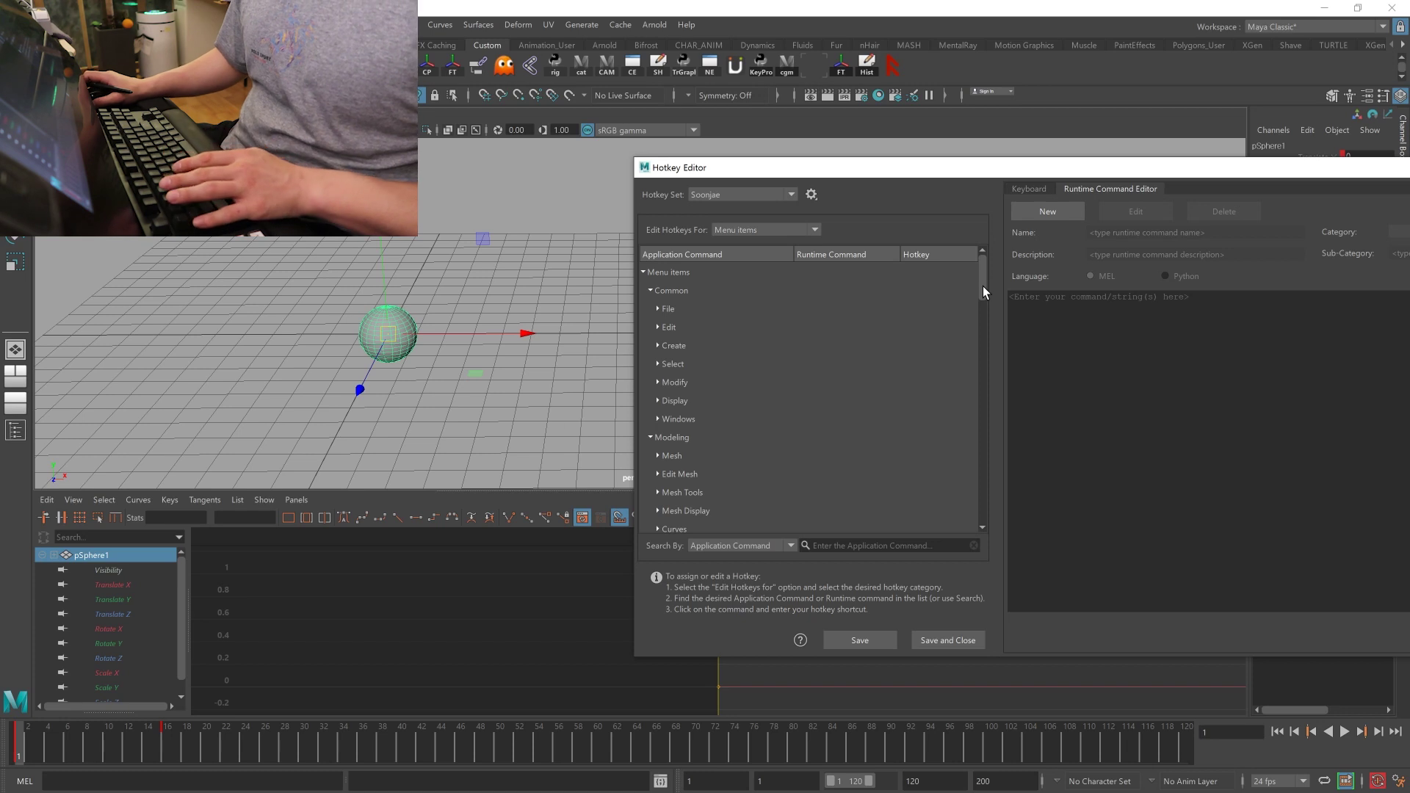
pyautogui.moveTo(1063, 168); pyautogui.dragTo(467, 209)
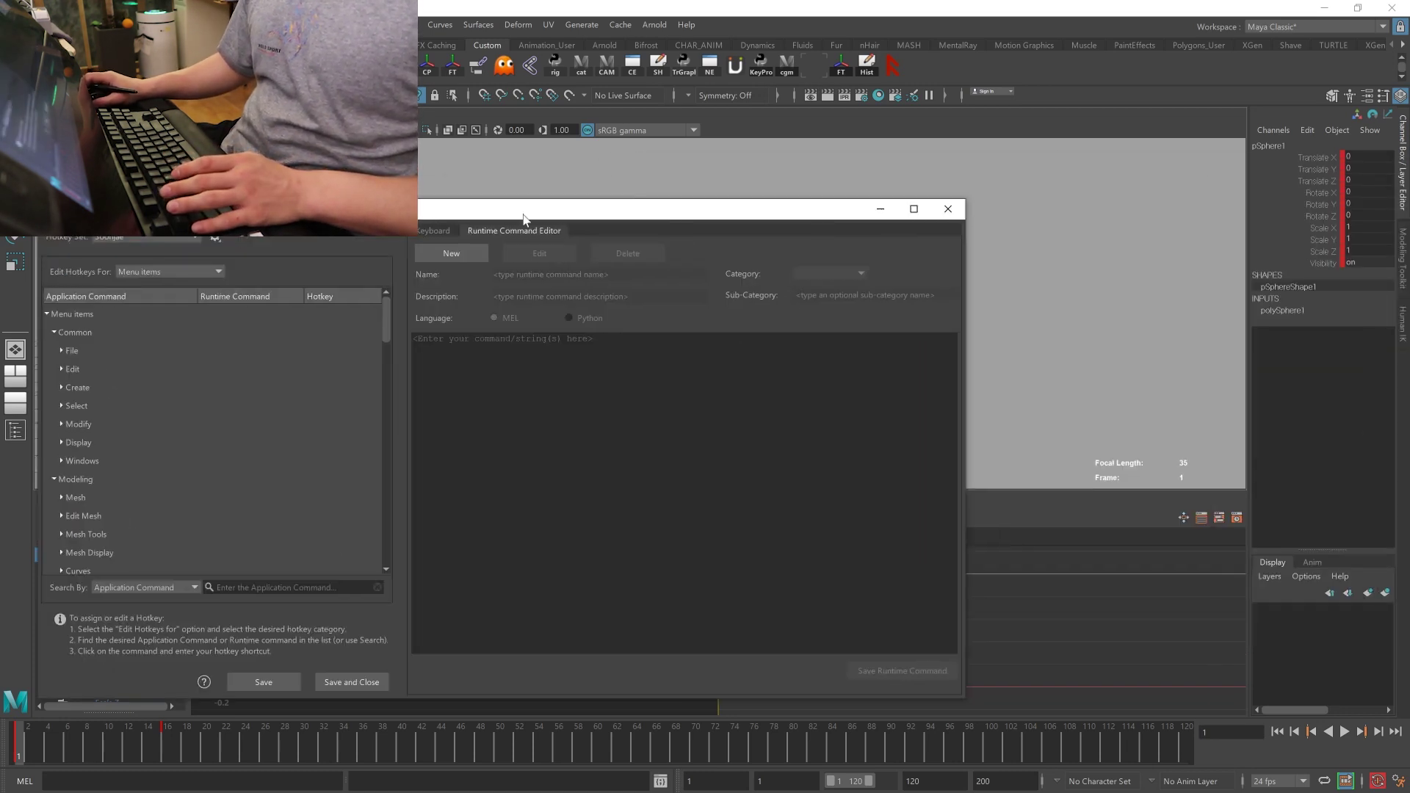
pyautogui.click(947, 208)
pyautogui.click(211, 24)
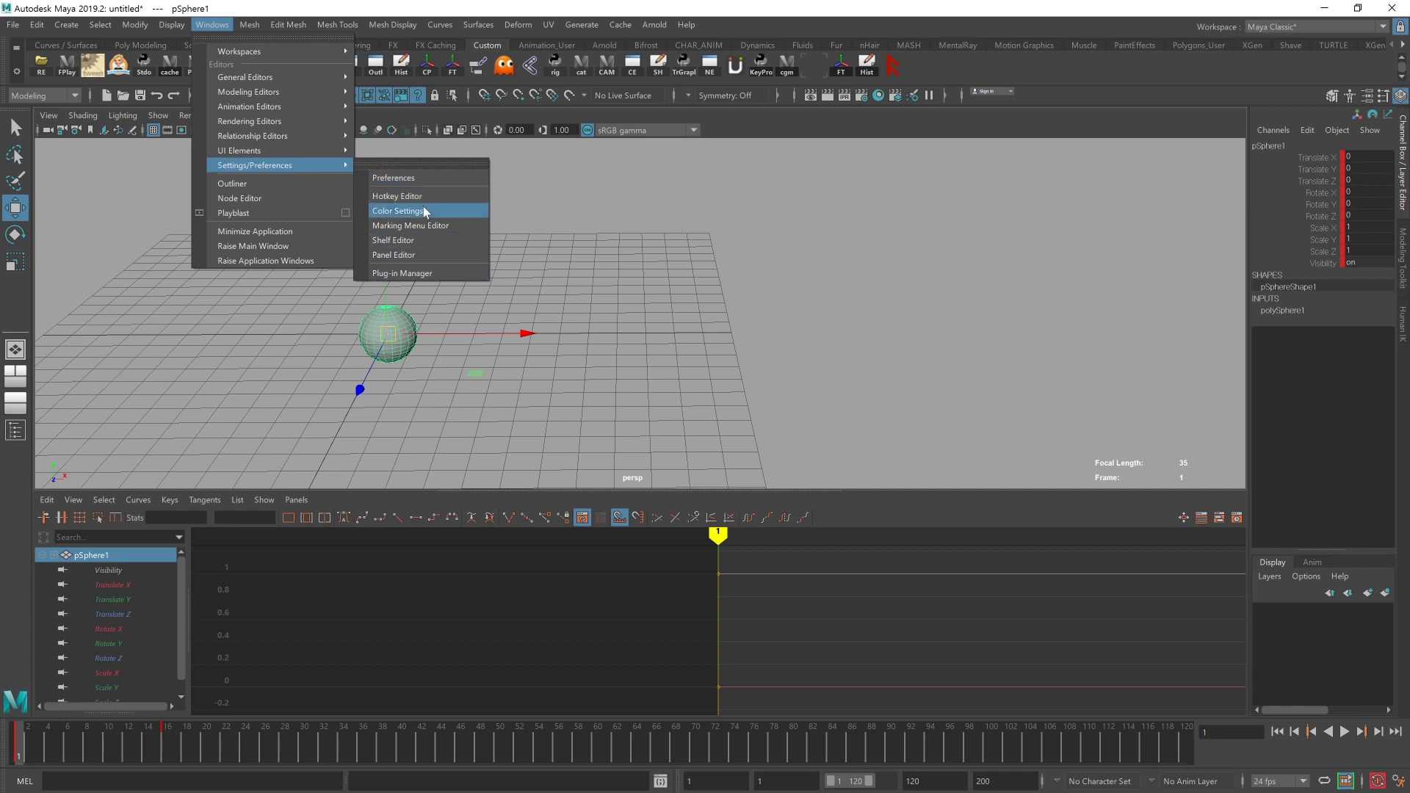
pyautogui.click(425, 196)
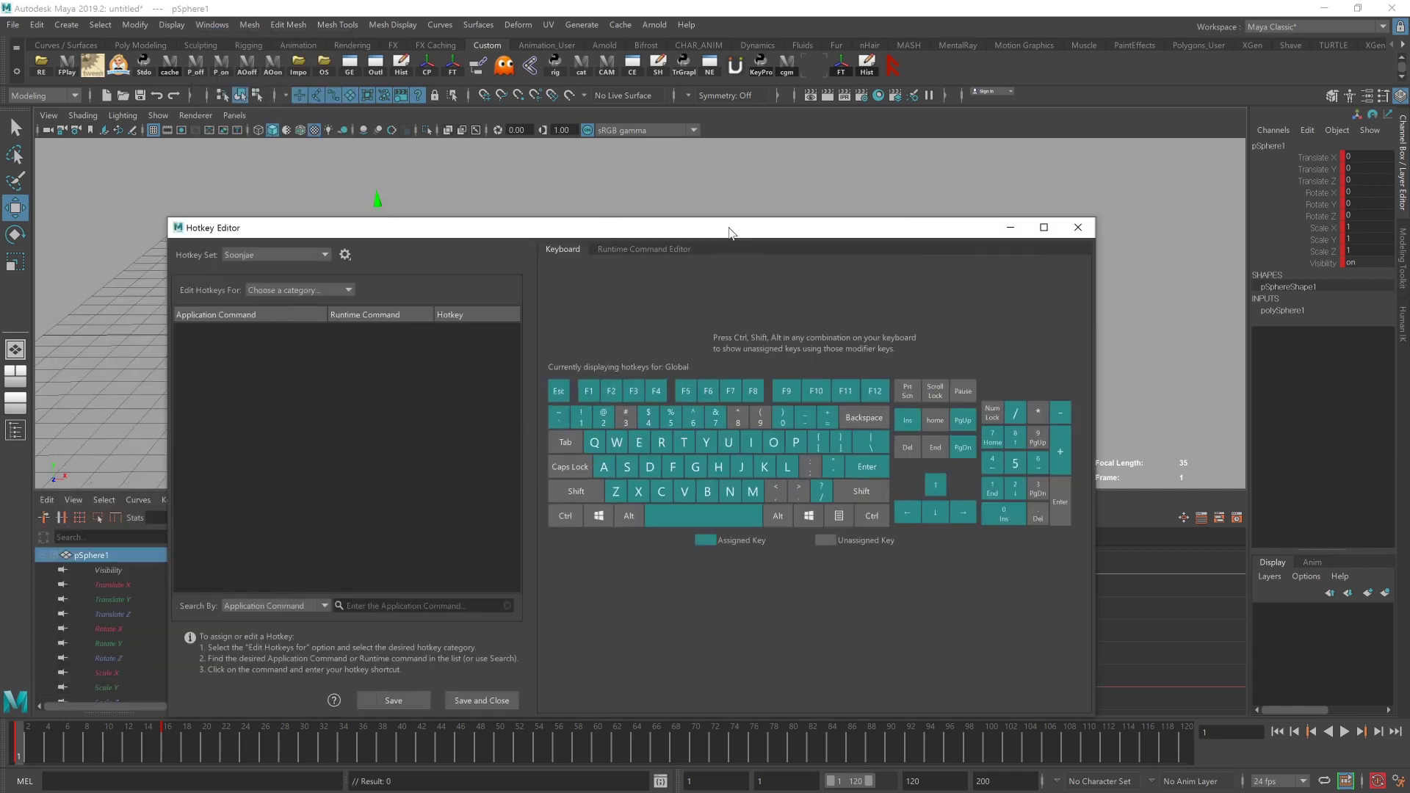
# - Show hotkeys for Menu items and set Search By to Runtime Command
pyautogui.moveTo(730, 232); pyautogui.dragTo(1144, 248)
pyautogui.click(741, 304)
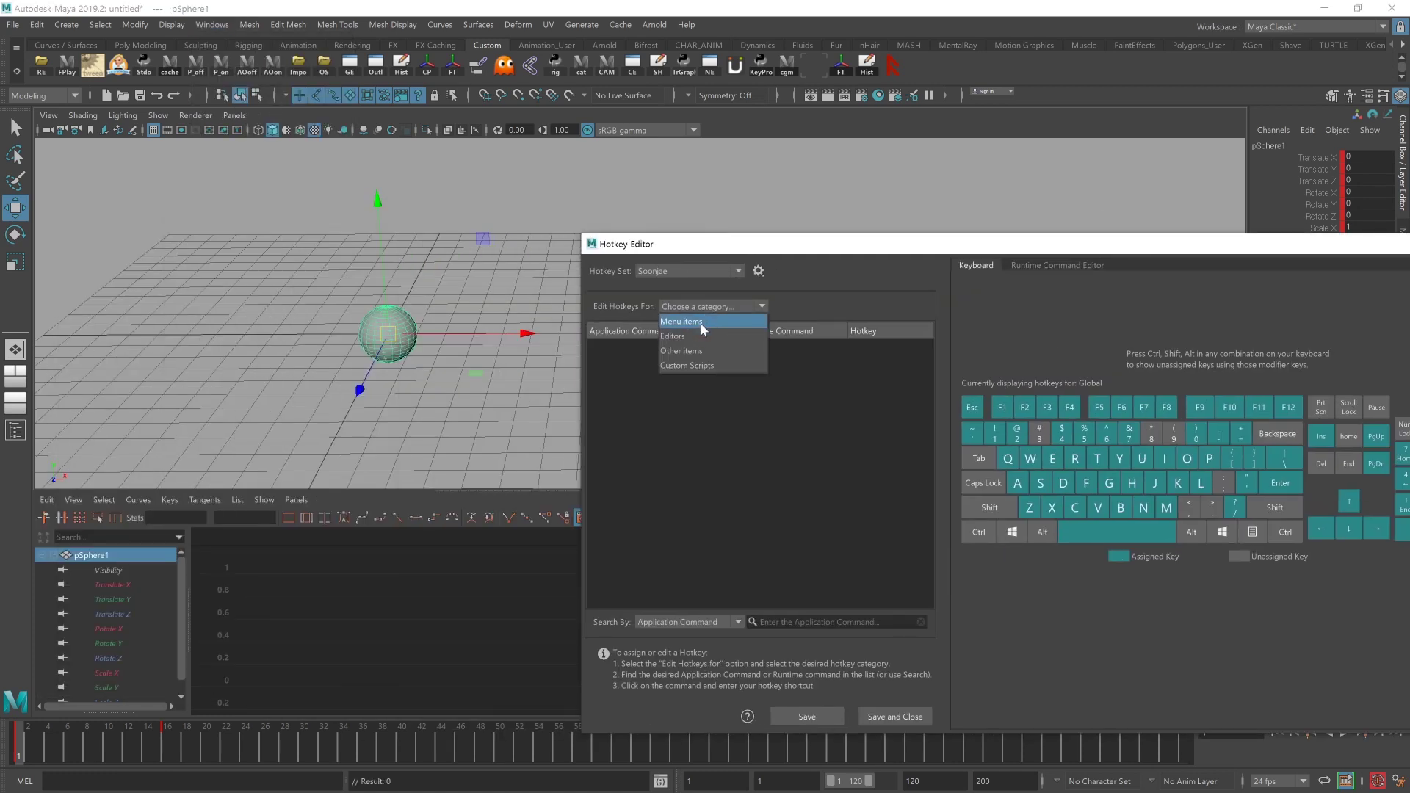
pyautogui.click(701, 328)
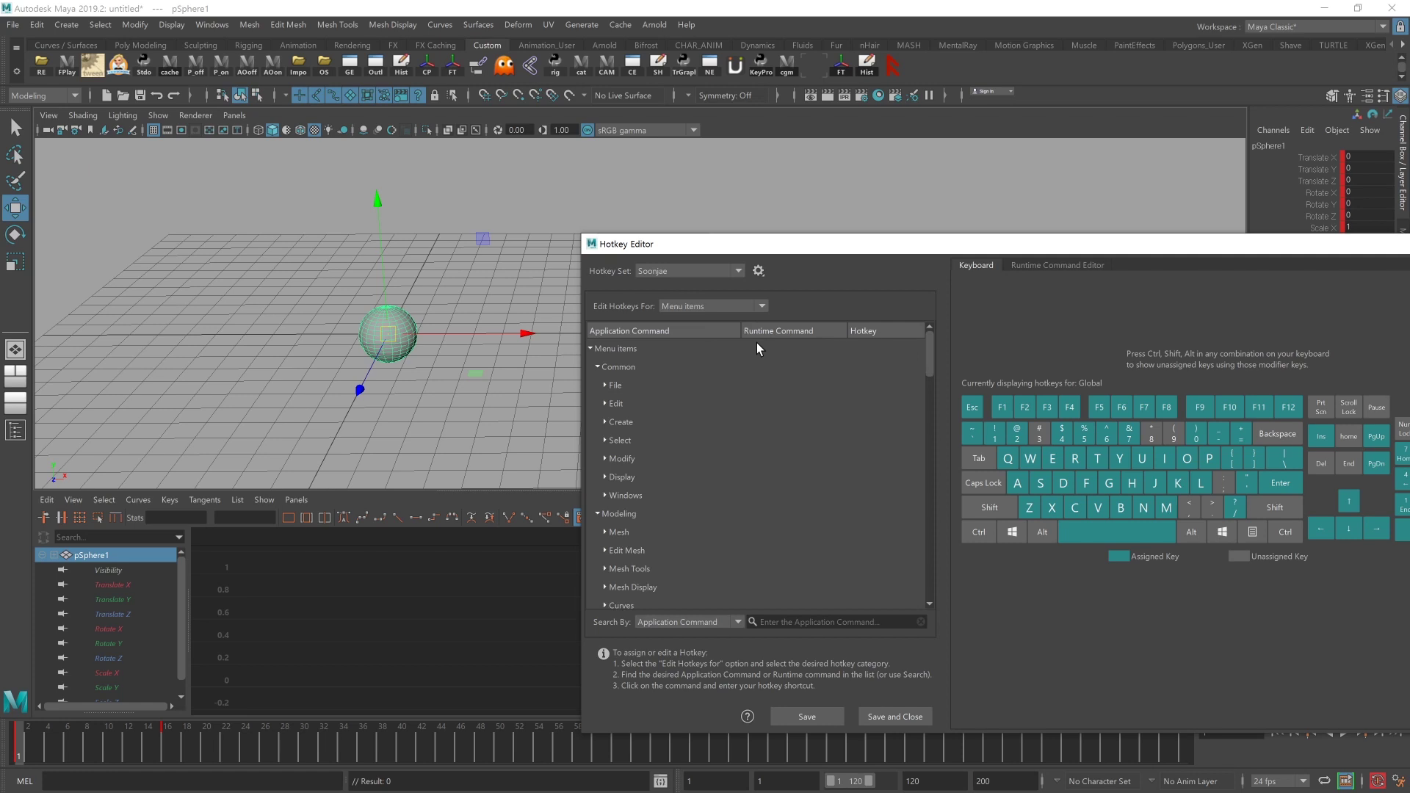
pyautogui.click(703, 618)
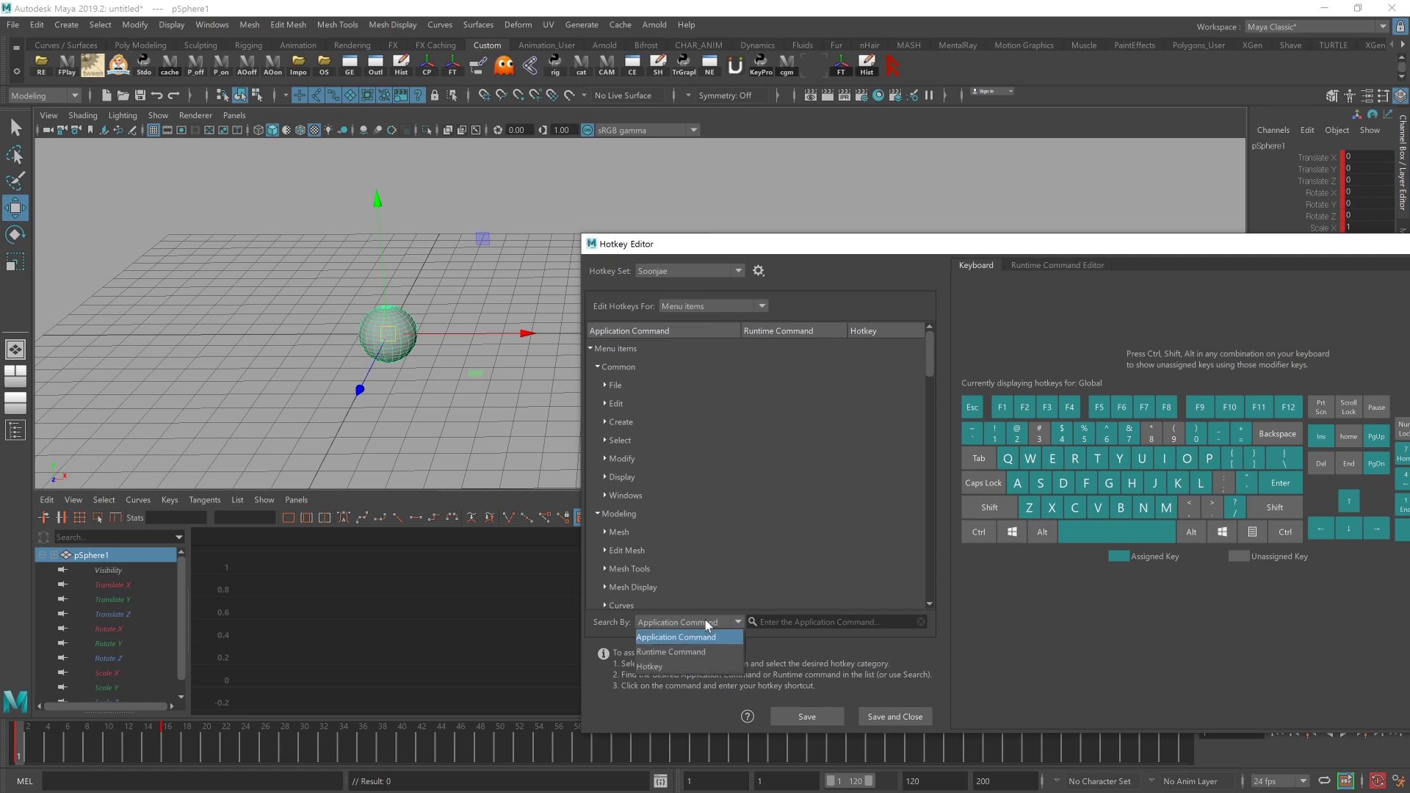
pyautogui.click(665, 652)
# - Search 'previou' to inspect the Prev Key and Prev Frame hotkeys, then search 'next'
pyautogui.write('previou')
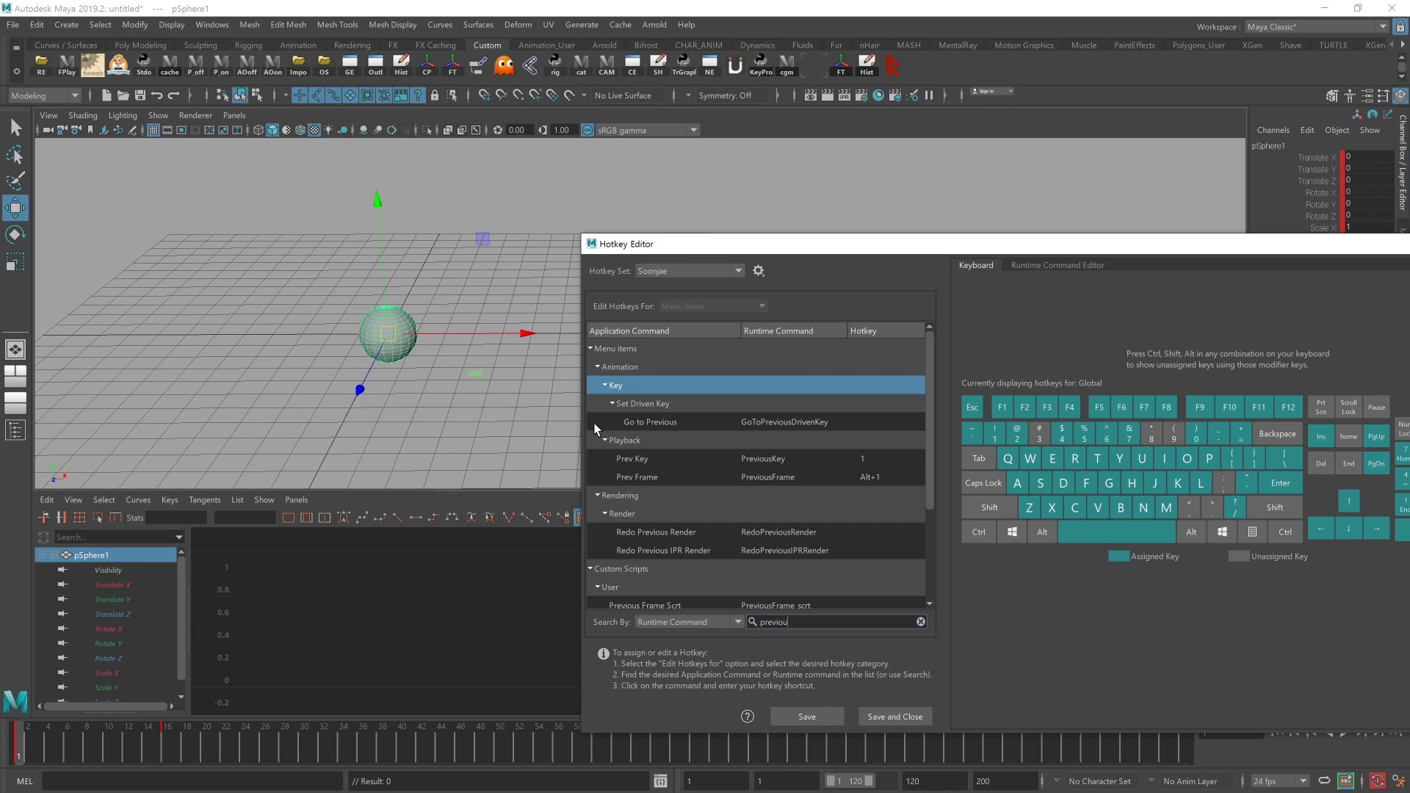
pyautogui.click(649, 459)
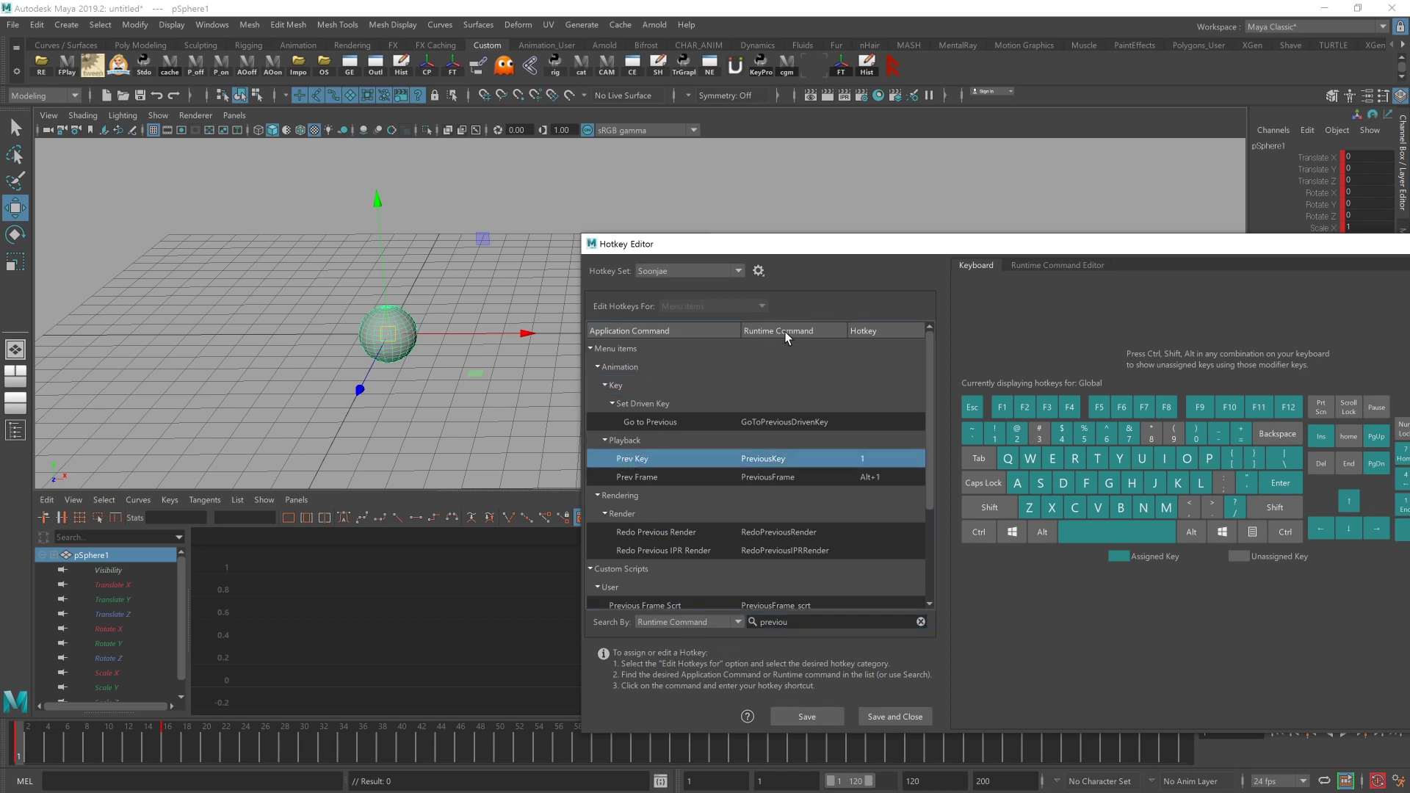
pyautogui.click(713, 624)
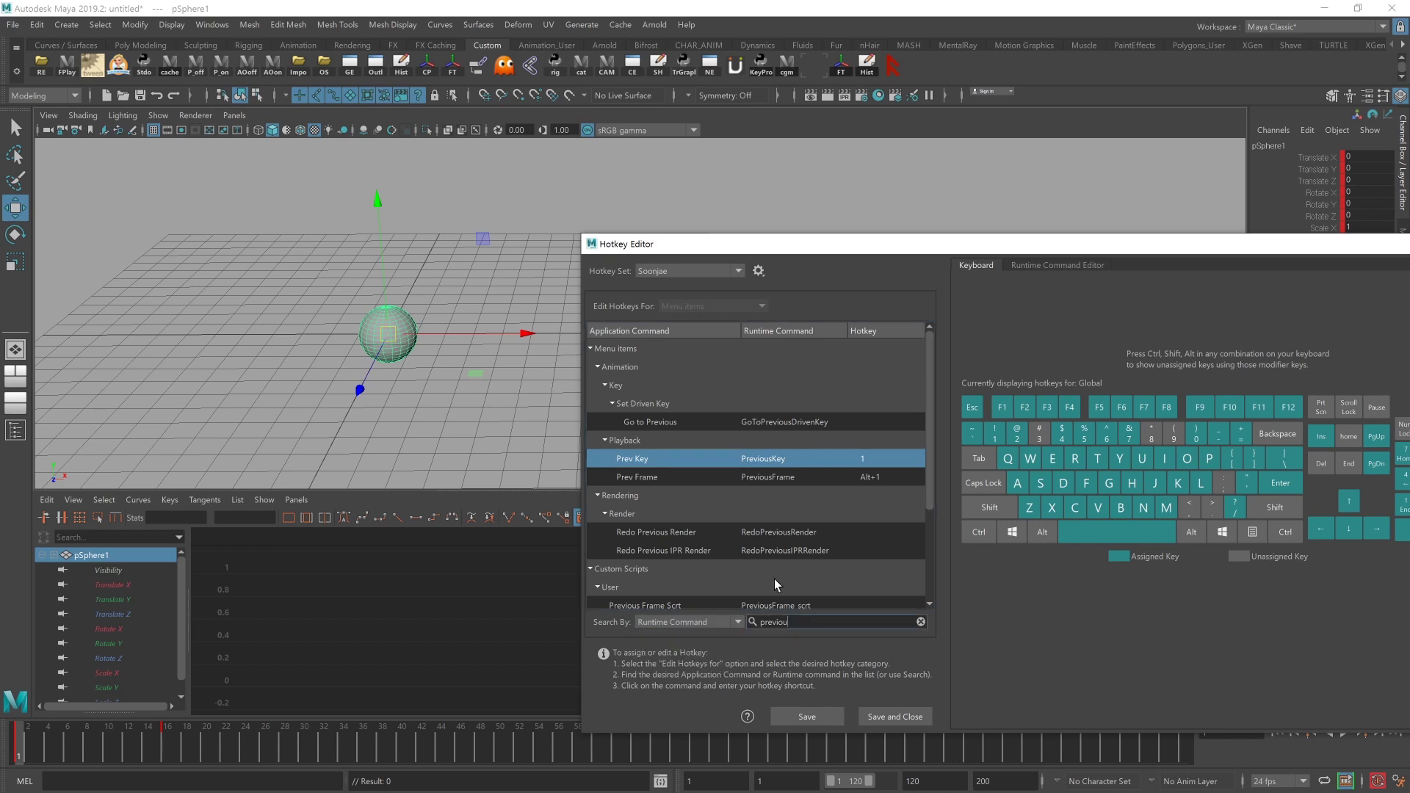
pyautogui.click(871, 457)
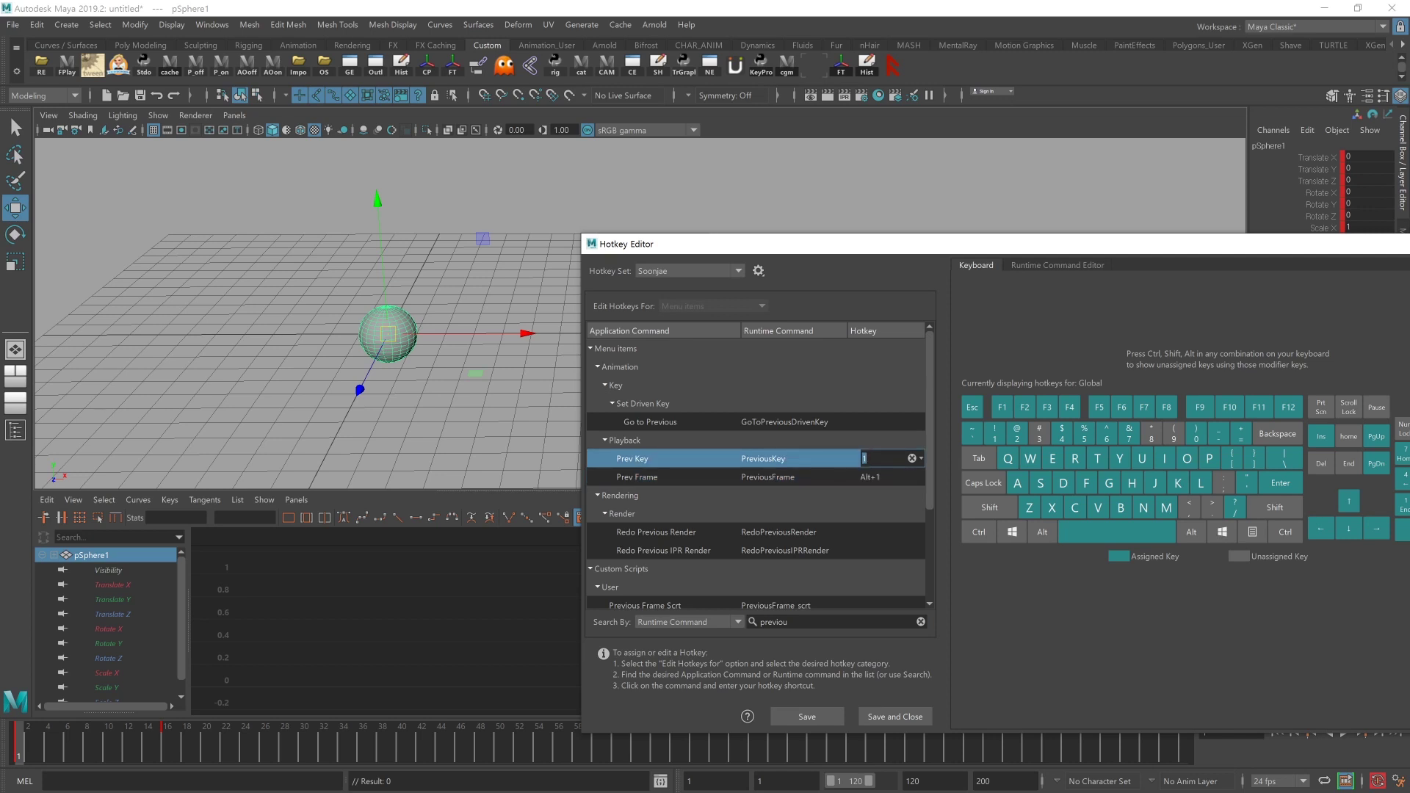
pyautogui.click(881, 475)
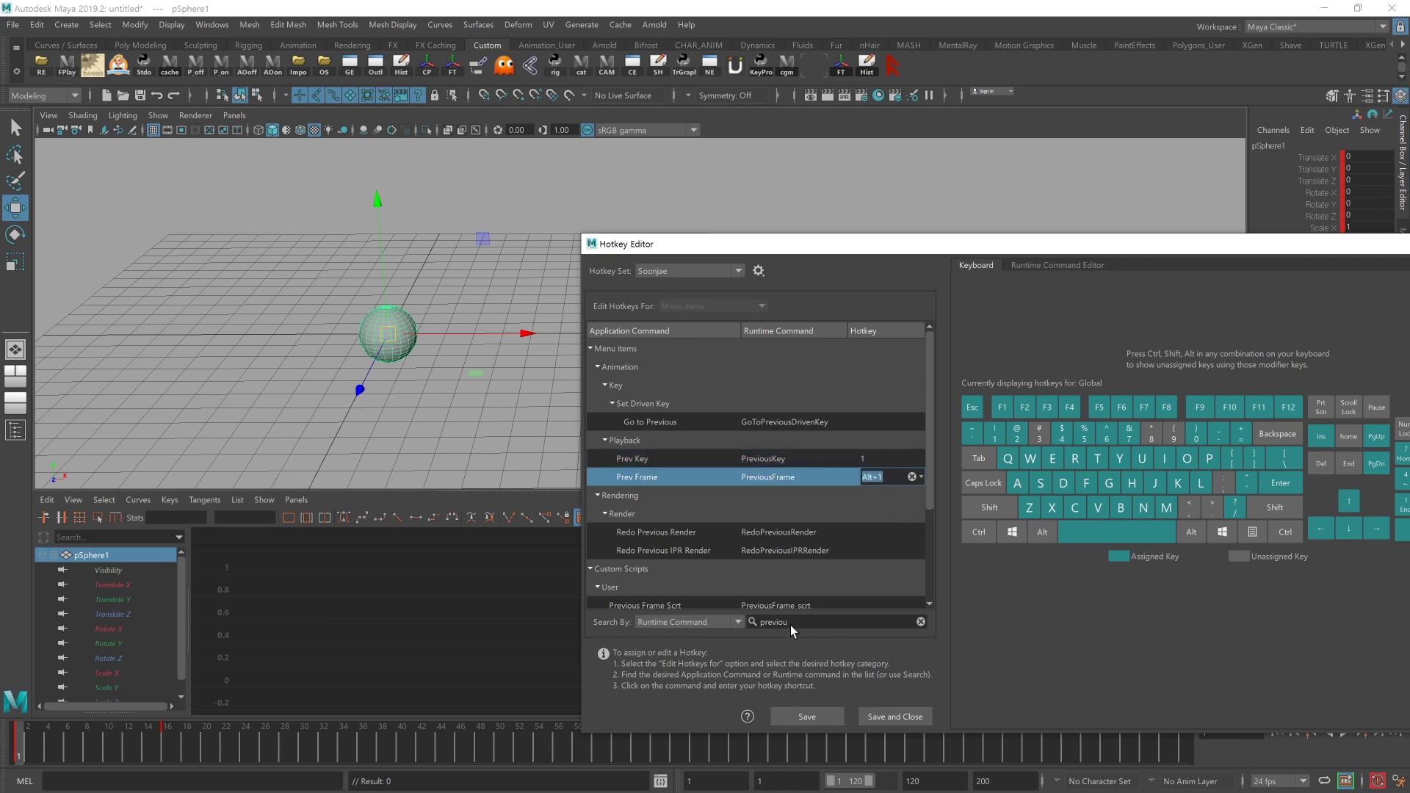
pyautogui.write('next')
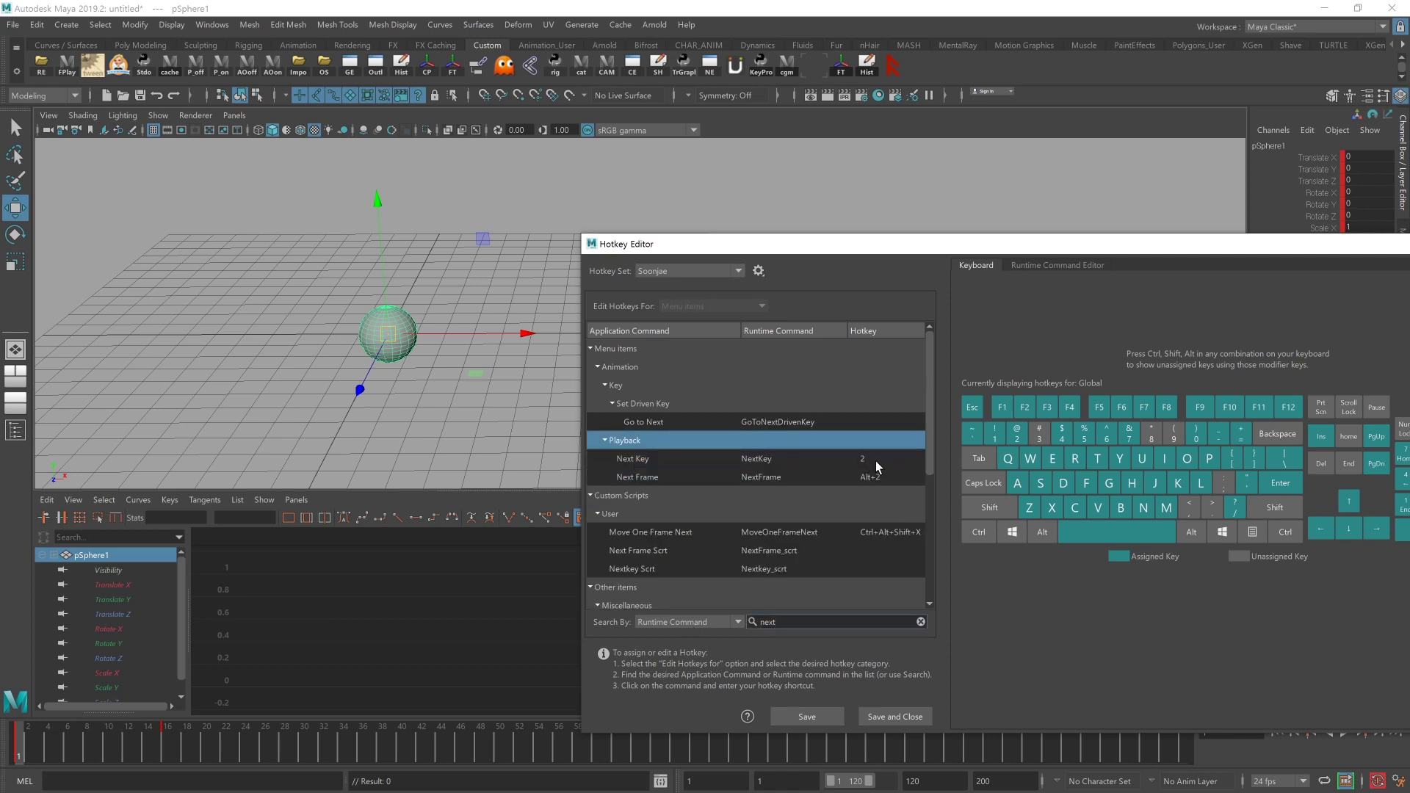
# - Check Next Frame, then search 'play' and inspect Playback Toggle (Alt+Q) in the Soonjae set
pyautogui.click(873, 461)
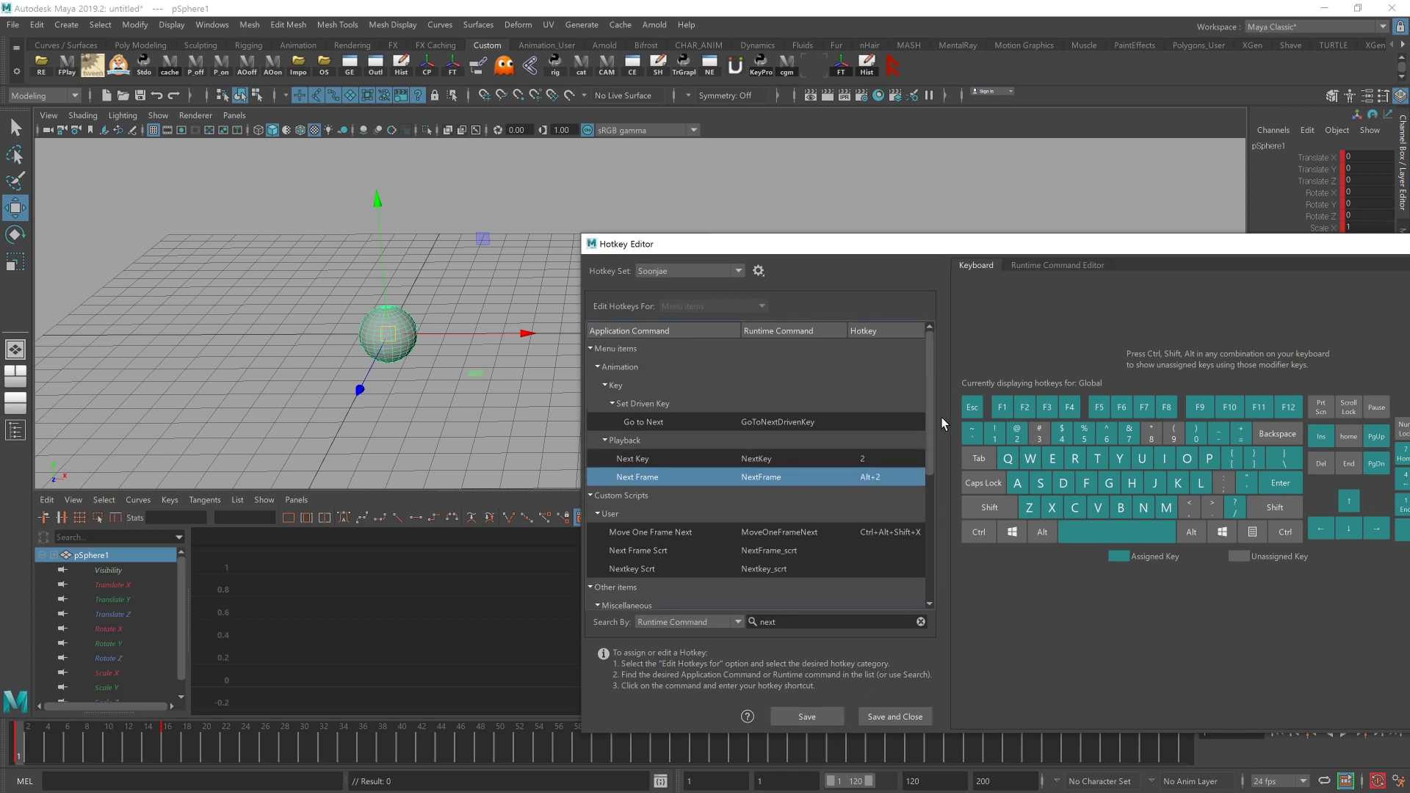
pyautogui.moveTo(771, 622); pyautogui.dragTo(718, 637)
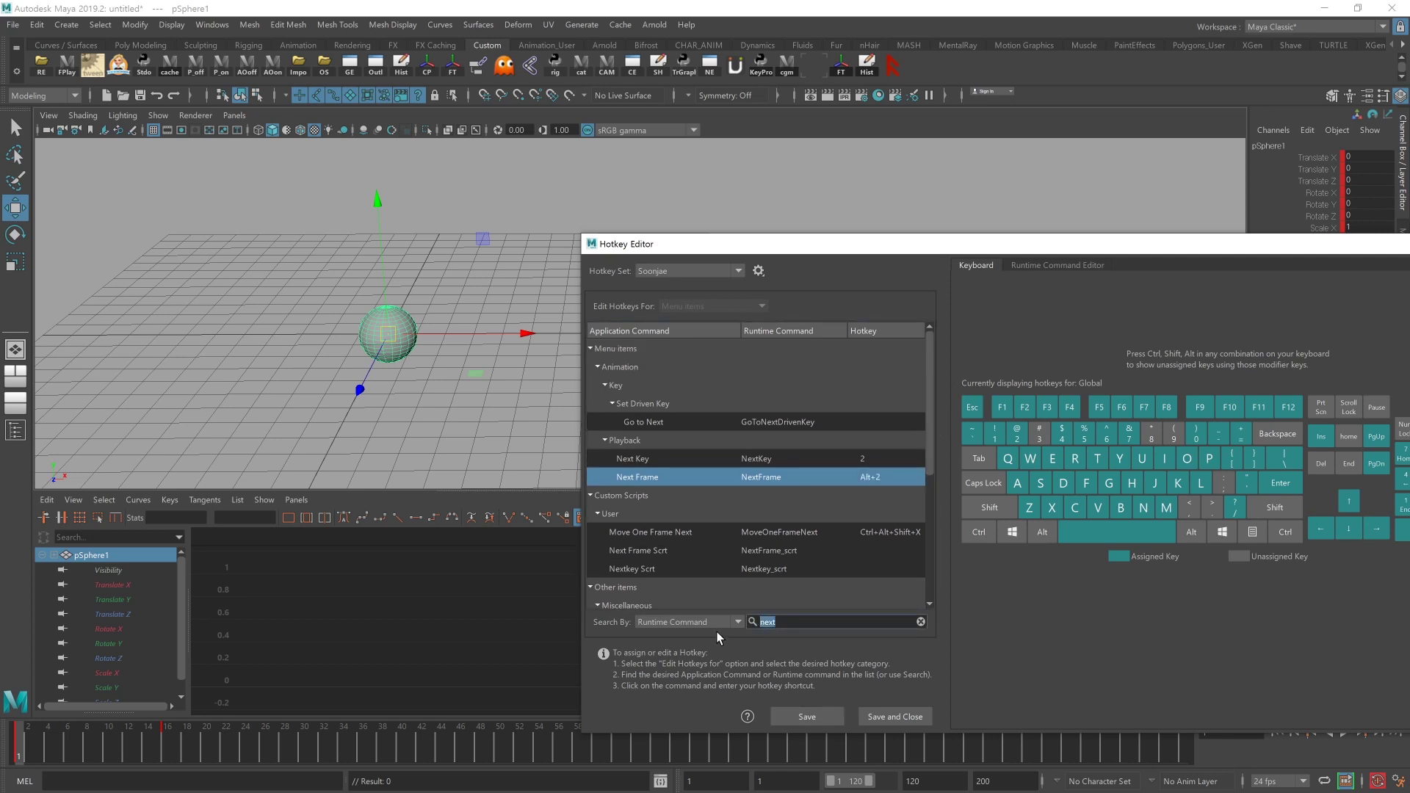
pyautogui.write('play')
pyautogui.click(757, 386)
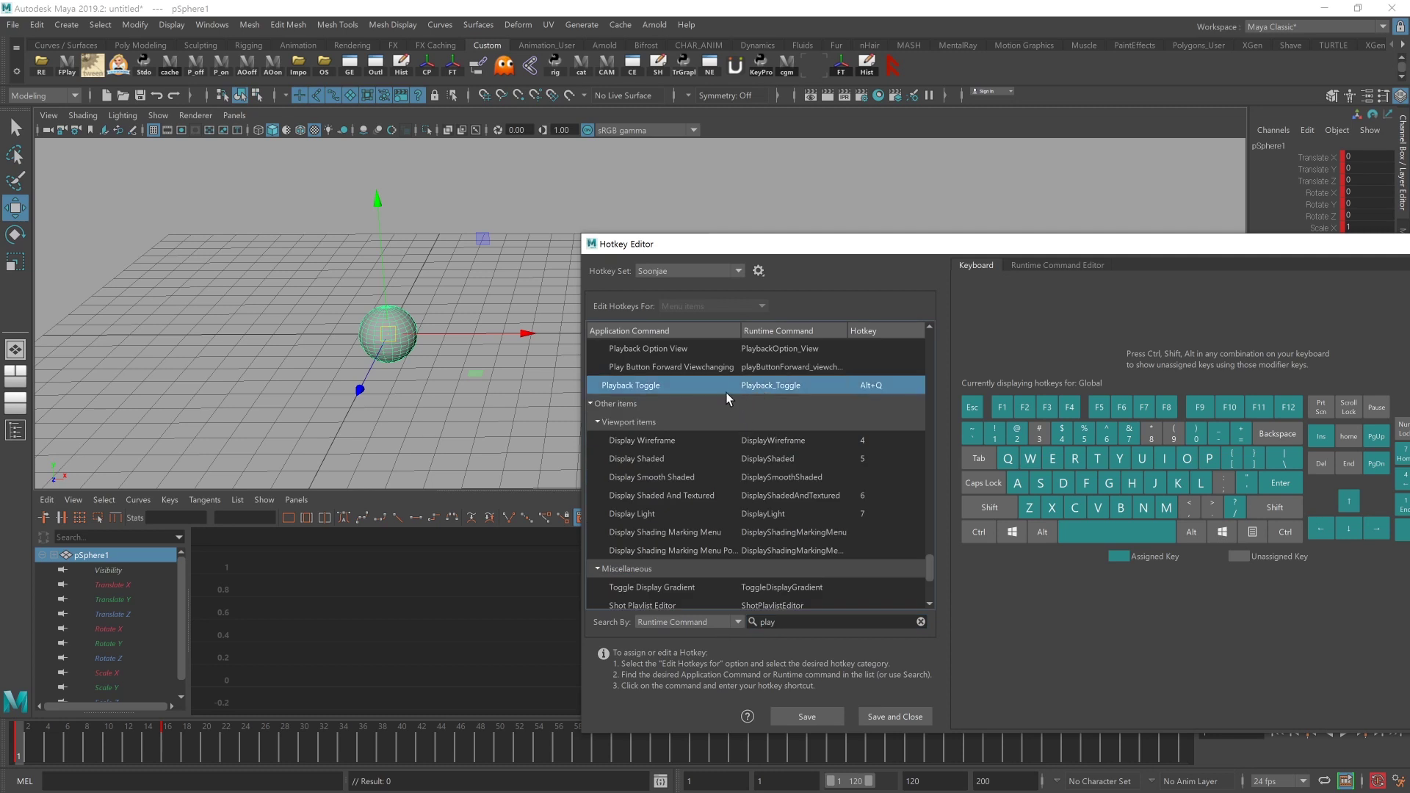
pyautogui.click(756, 388)
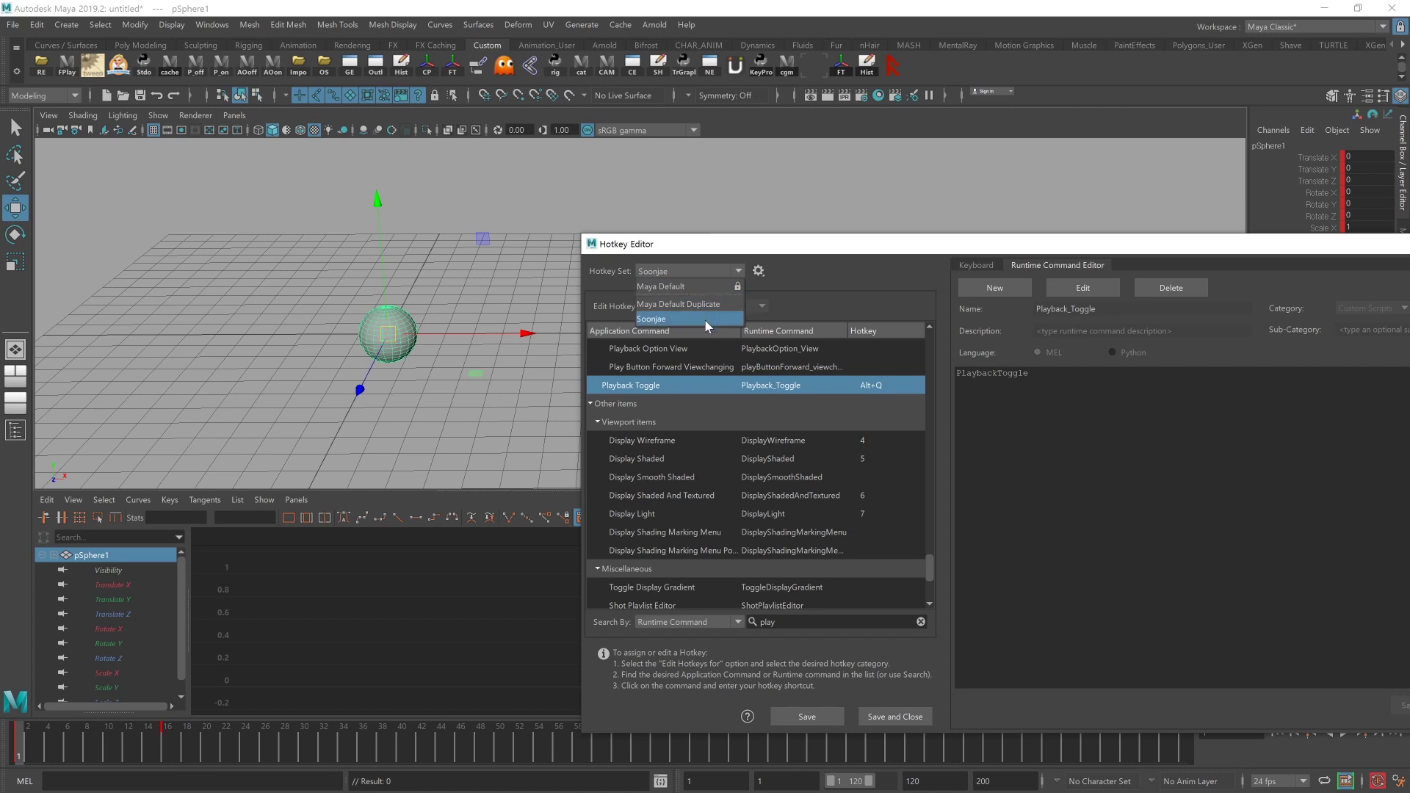
pyautogui.click(705, 320)
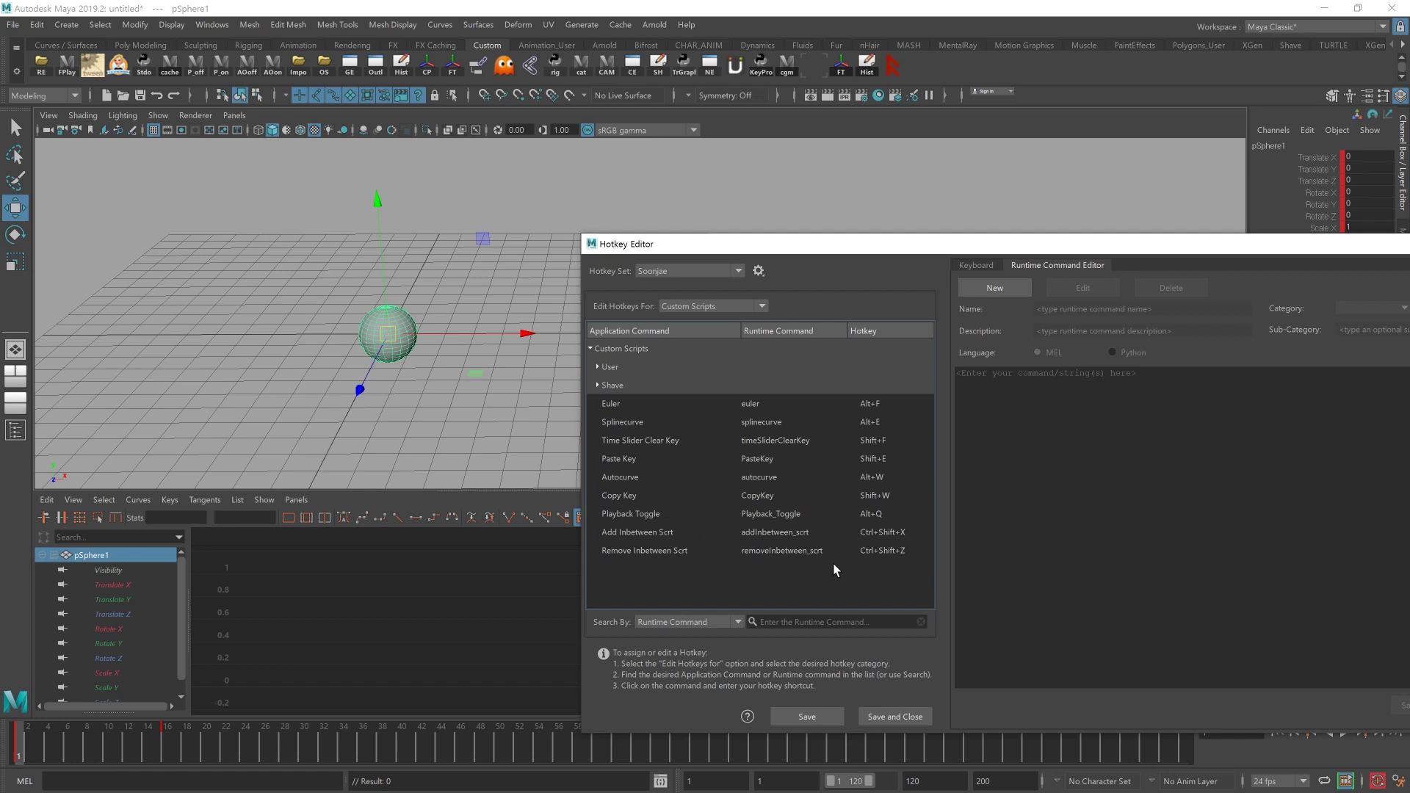
# - Scrub the timeline, Shift-select frame ranges and slide their keys later, undoing the last shift
pyautogui.moveTo(808, 245); pyautogui.dragTo(785, 192)
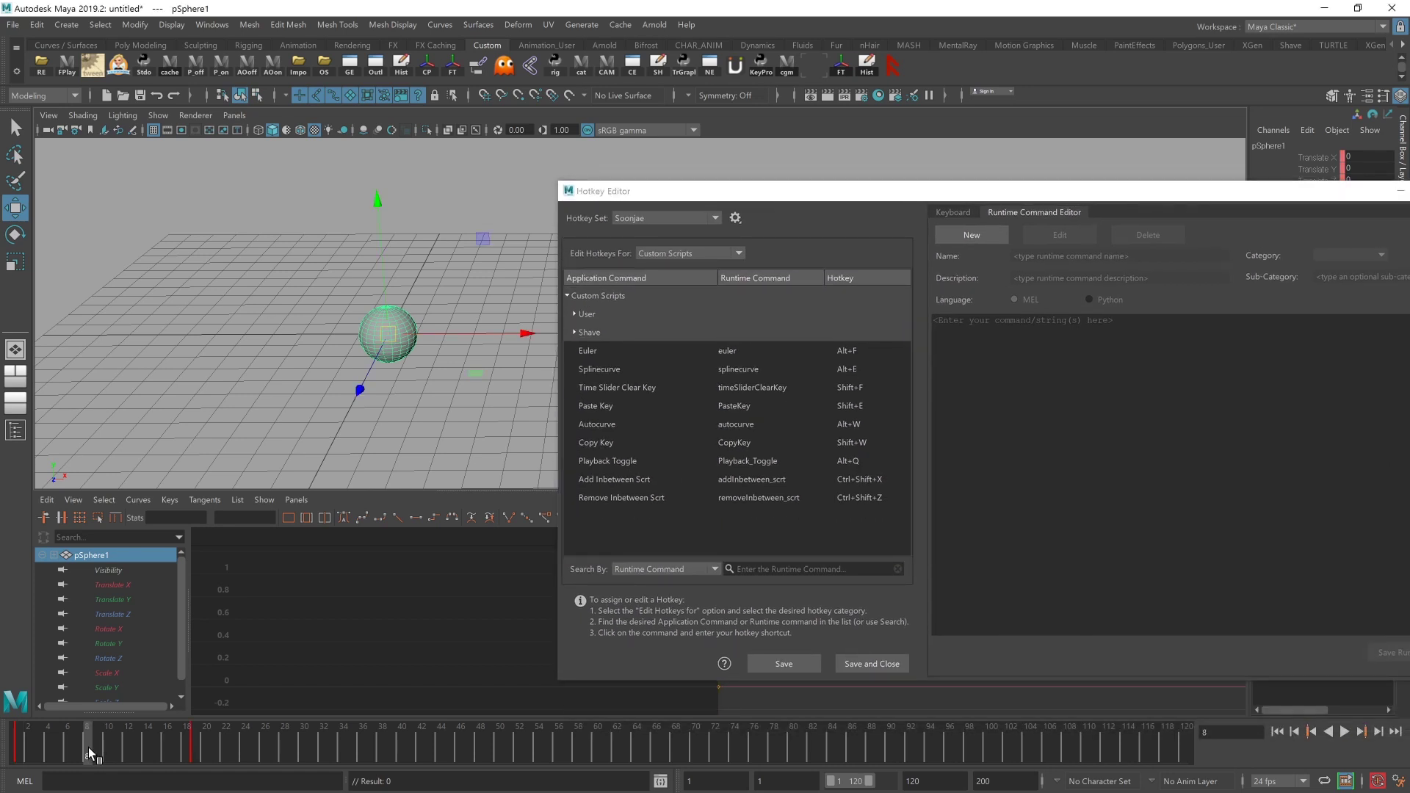
pyautogui.moveTo(88, 746); pyautogui.dragTo(459, 756)
pyautogui.keyDown('shift'); pyautogui.moveTo(213, 746); pyautogui.dragTo(590, 734); pyautogui.keyUp('shift')
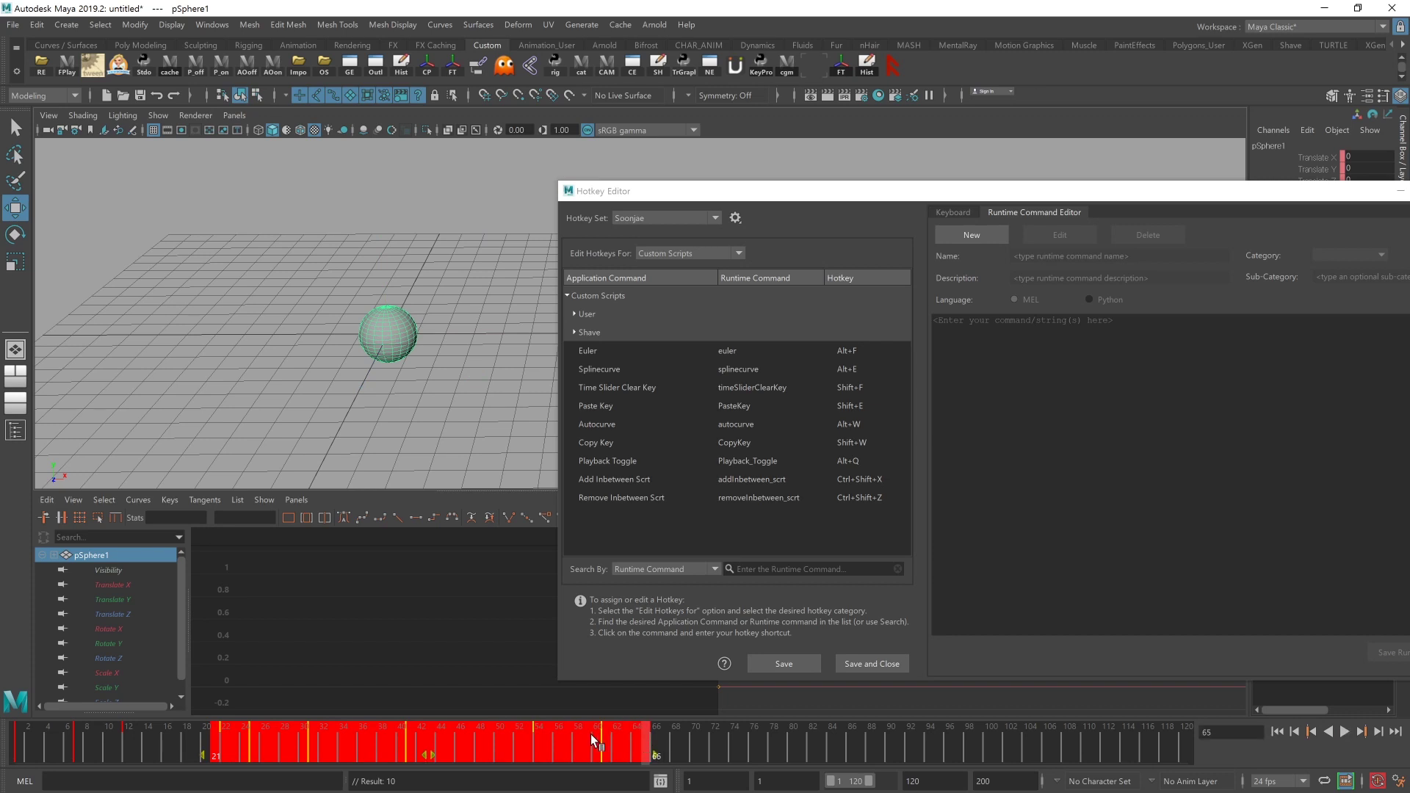
pyautogui.moveTo(433, 754)
pyautogui.mouseDown()
pyautogui.moveTo(553, 754)
pyautogui.moveTo(434, 752)
pyautogui.mouseUp()
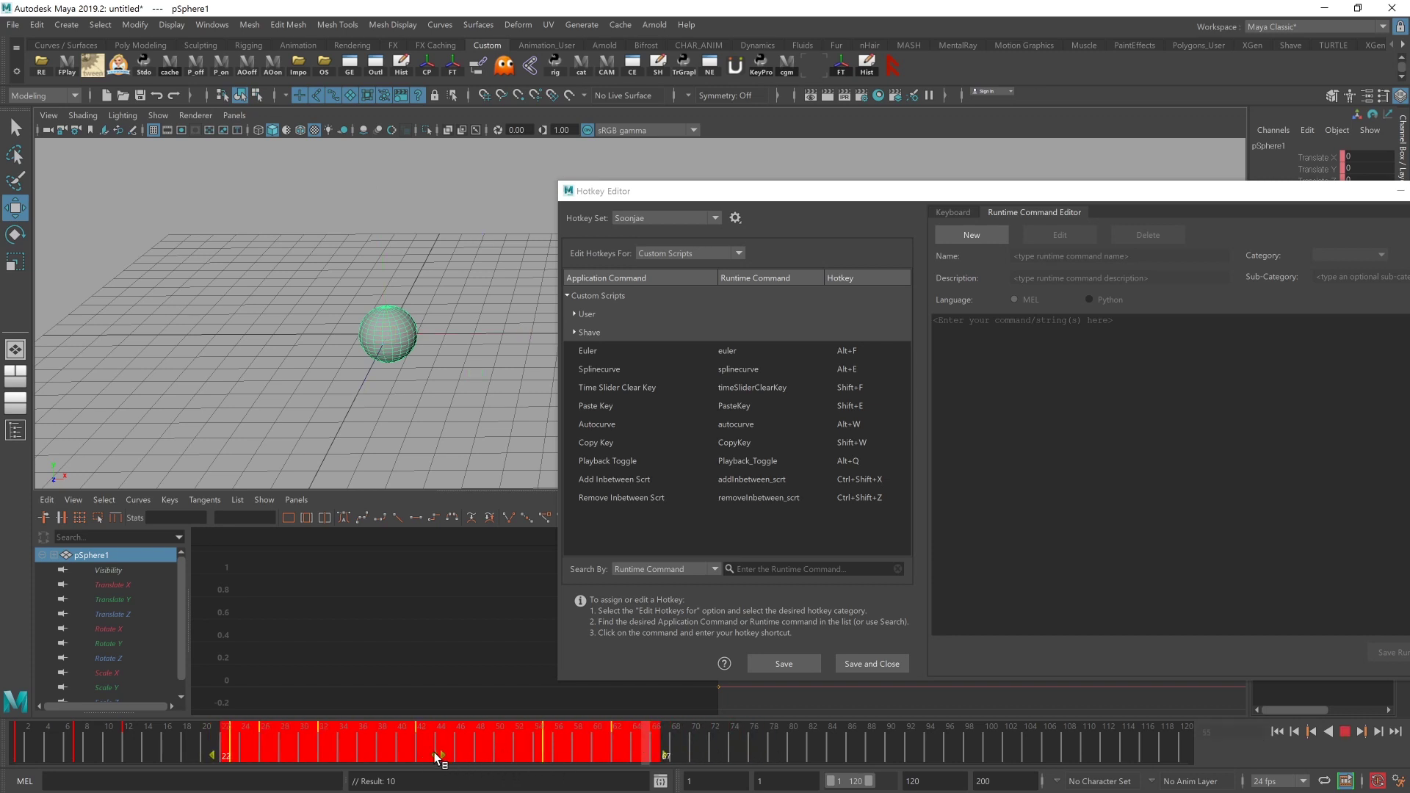
pyautogui.click(161, 756)
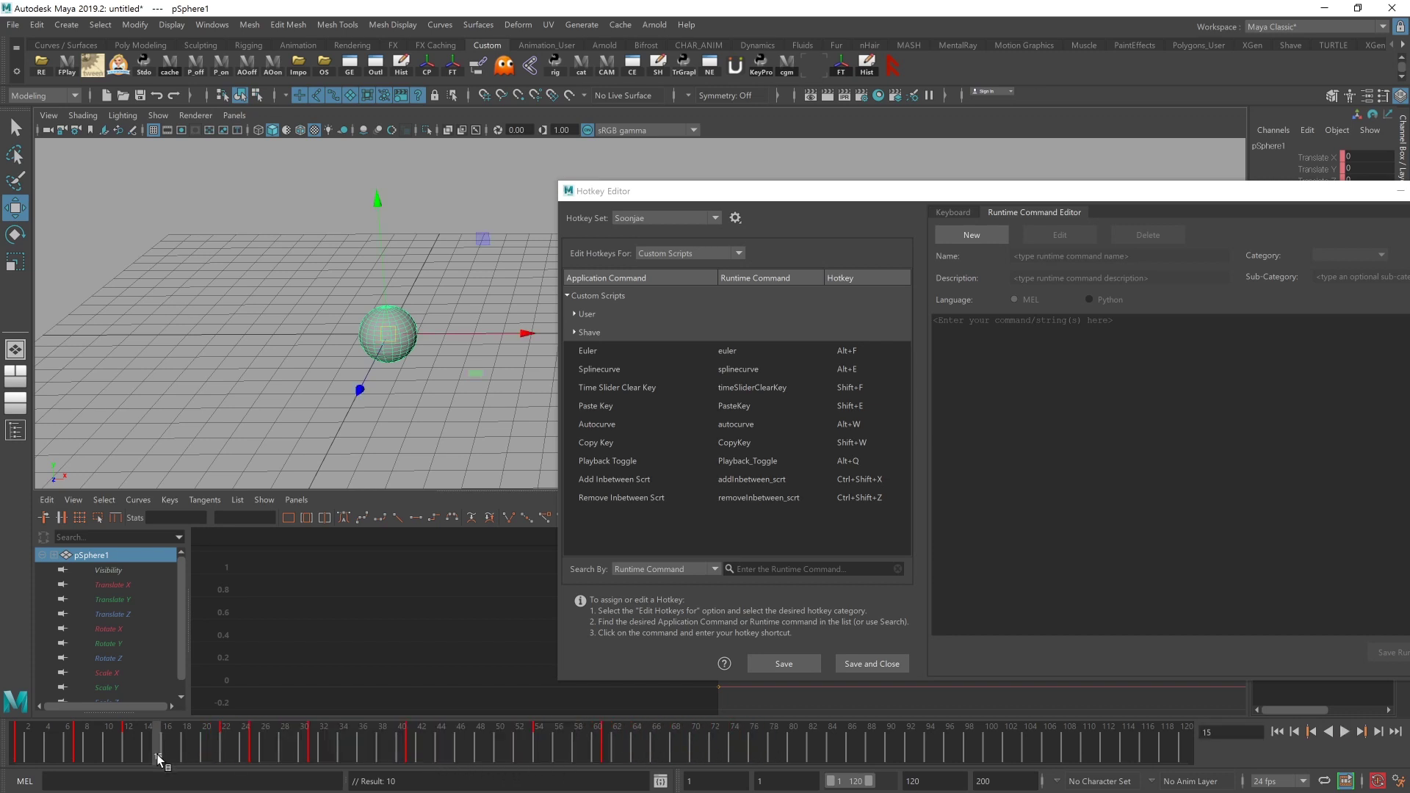
pyautogui.keyDown('shift'); pyautogui.moveTo(213, 754); pyautogui.dragTo(687, 757); pyautogui.keyUp('shift')
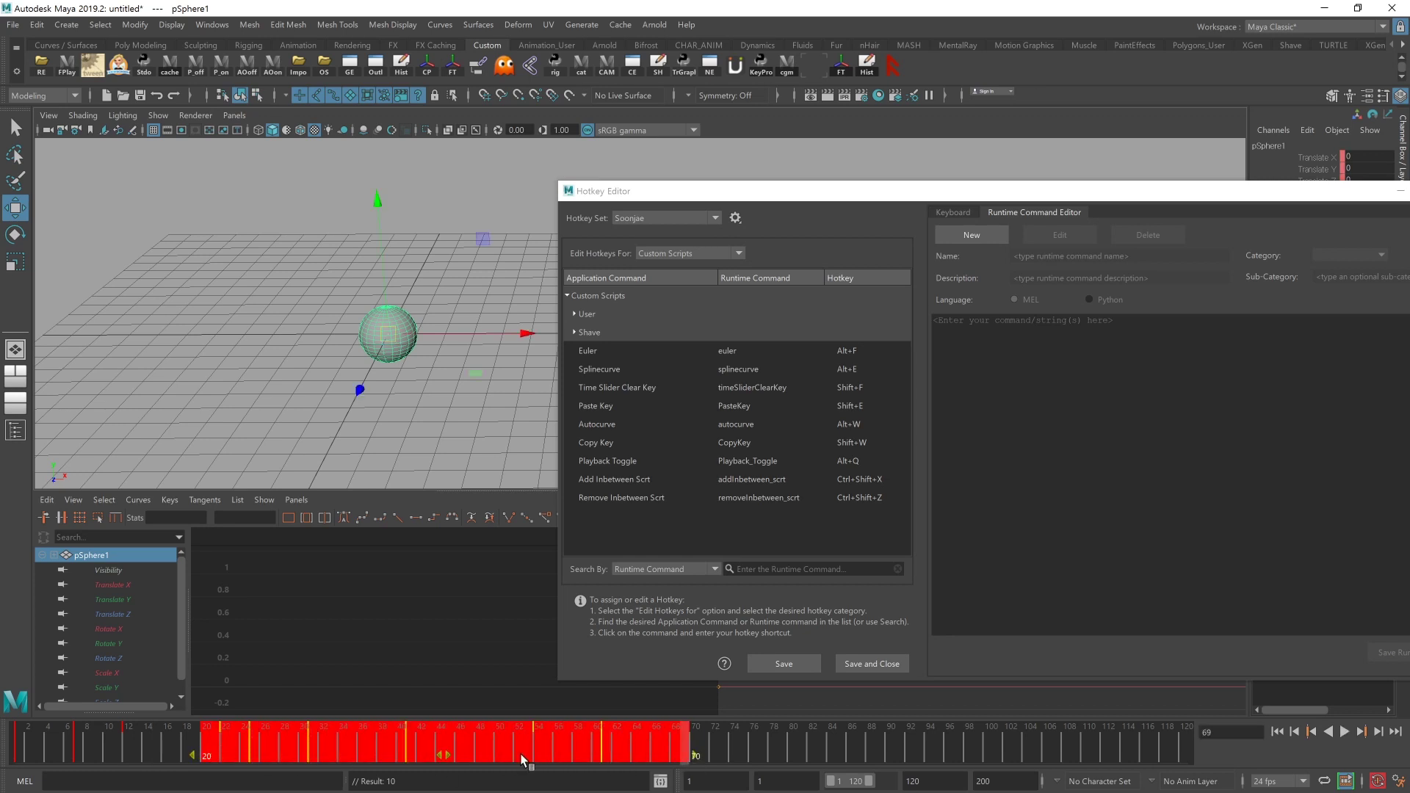
pyautogui.moveTo(445, 756); pyautogui.dragTo(463, 758)
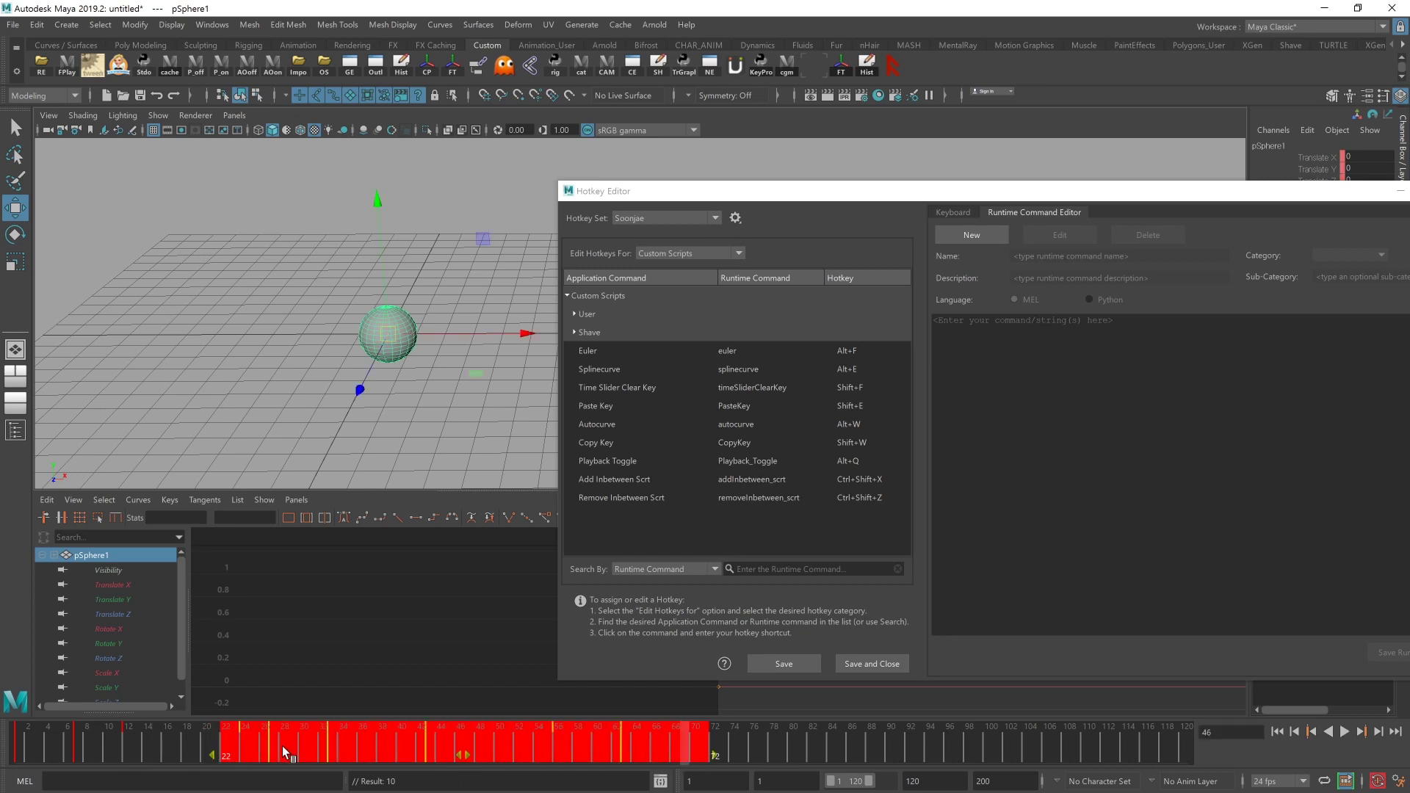
pyautogui.hotkey('ctrl', 'z')
pyautogui.hotkey('ctrl', 'z')
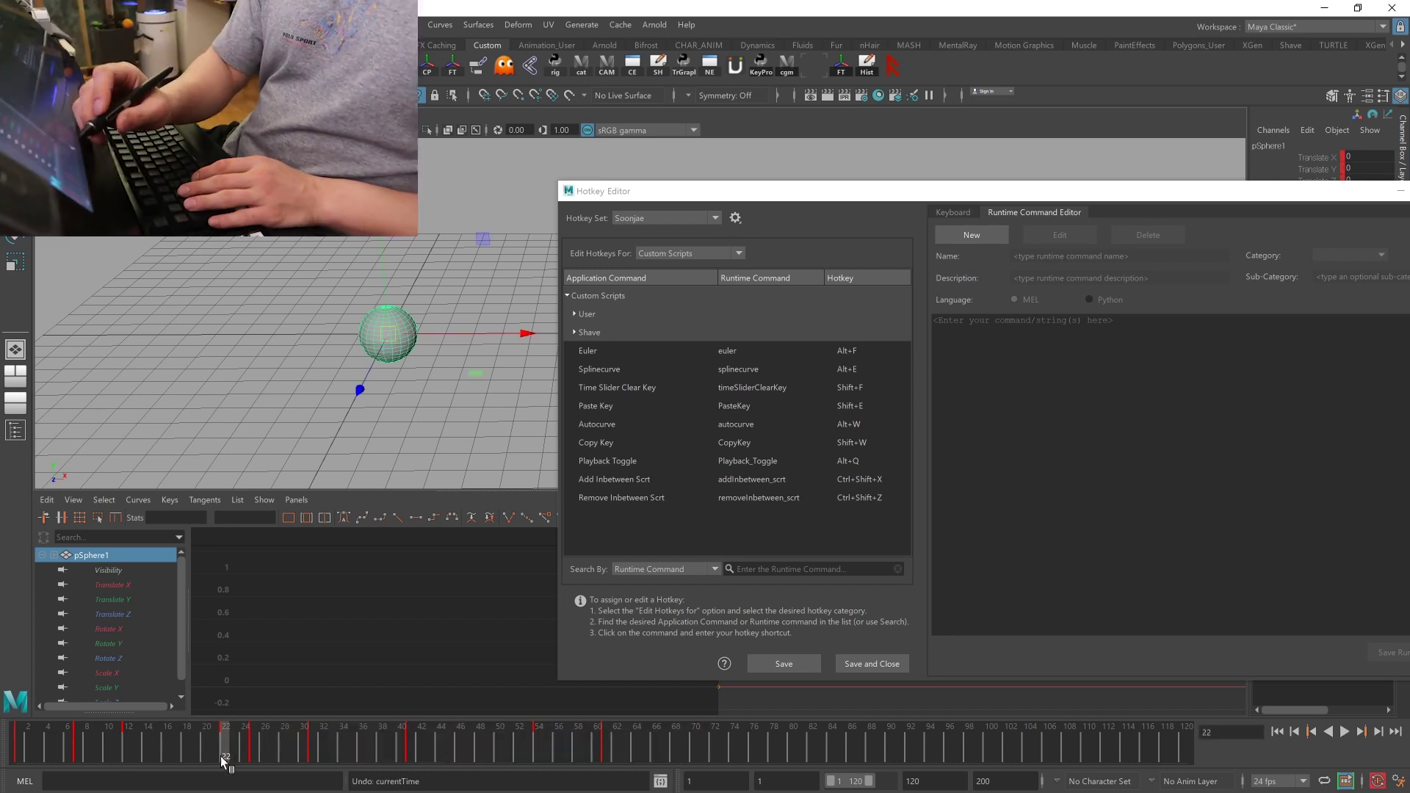
# - At frame 18, add three inbetweens with Ctrl+Shift+X and remove one with Ctrl+Shift+Z
pyautogui.click(188, 753)
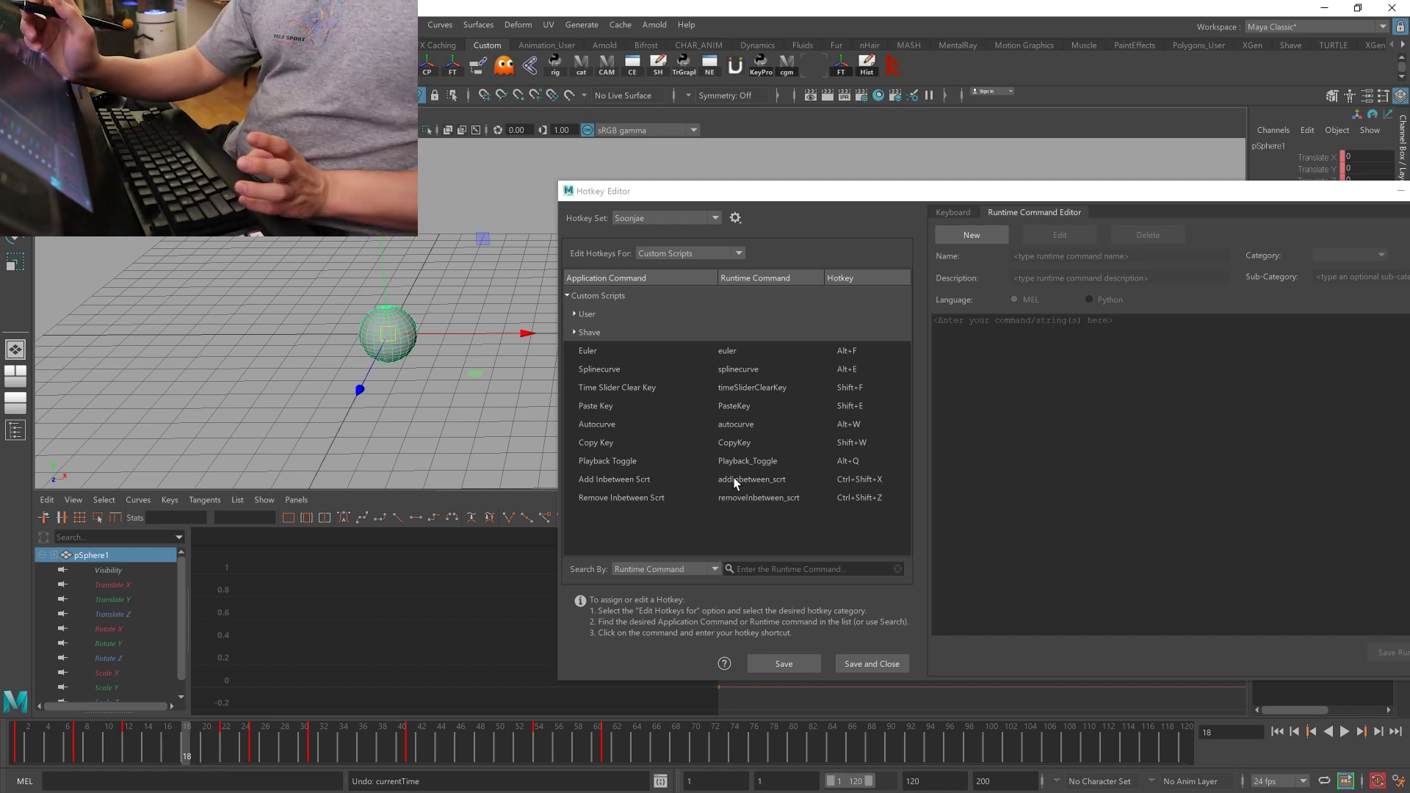
pyautogui.hotkey('ctrl', 'shift', 'x')
pyautogui.hotkey('ctrl', 'shift', 'x')
pyautogui.hotkey('ctrl', 'shift', 'x')
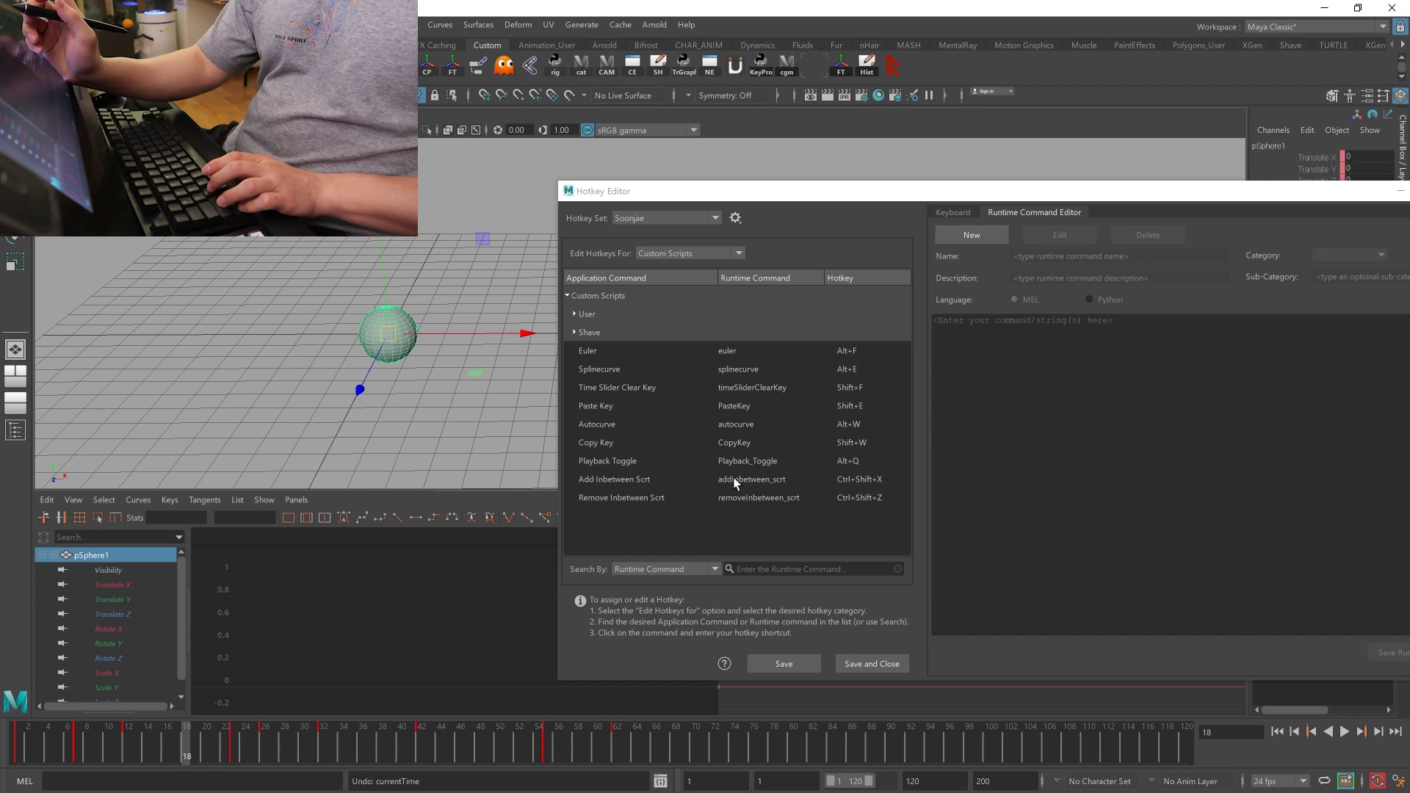
pyautogui.hotkey('ctrl', 'shift', 'x')
pyautogui.hotkey('ctrl', 'shift', 'x')
pyautogui.hotkey('ctrl', 'shift', 'x')
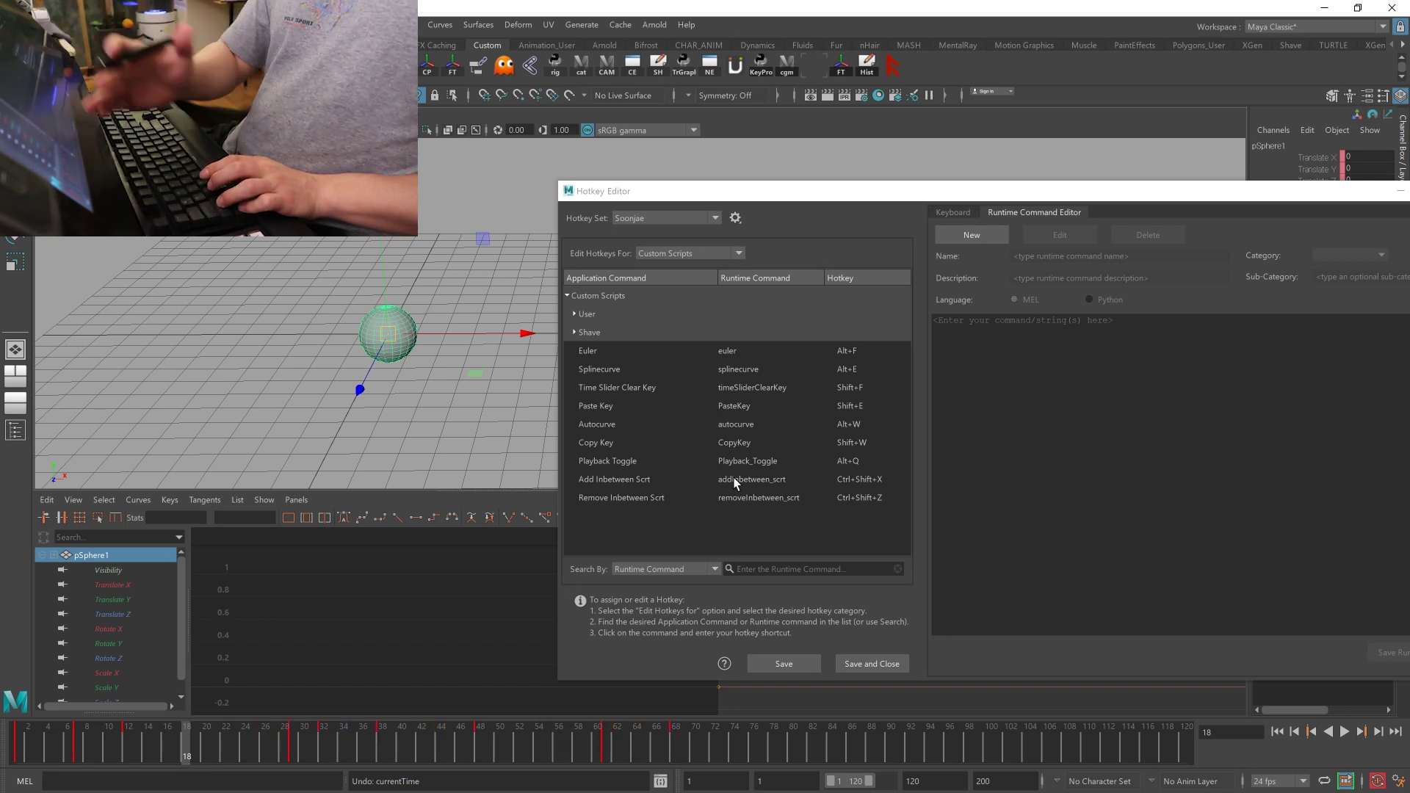
pyautogui.hotkey('ctrl', 'shift', 'x')
pyautogui.hotkey('ctrl', 'shift', 'x')
pyautogui.hotkey('ctrl', 'shift', 'x')
pyautogui.hotkey('ctrl', 'shift', 'x')
pyautogui.hotkey('ctrl', 'shift', 'x')
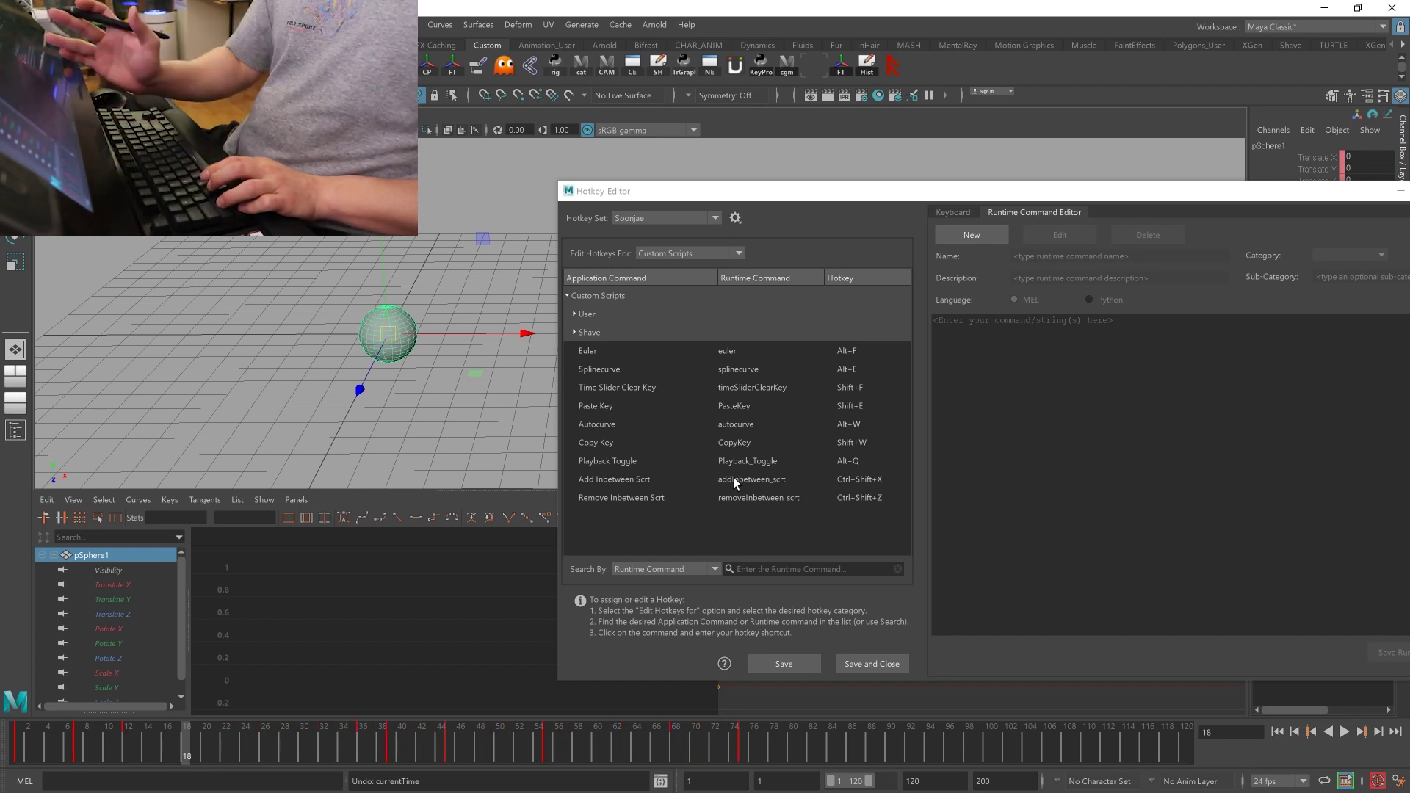
pyautogui.hotkey('ctrl', 'shift', 'z')
pyautogui.hotkey('ctrl', 'shift', 'z')
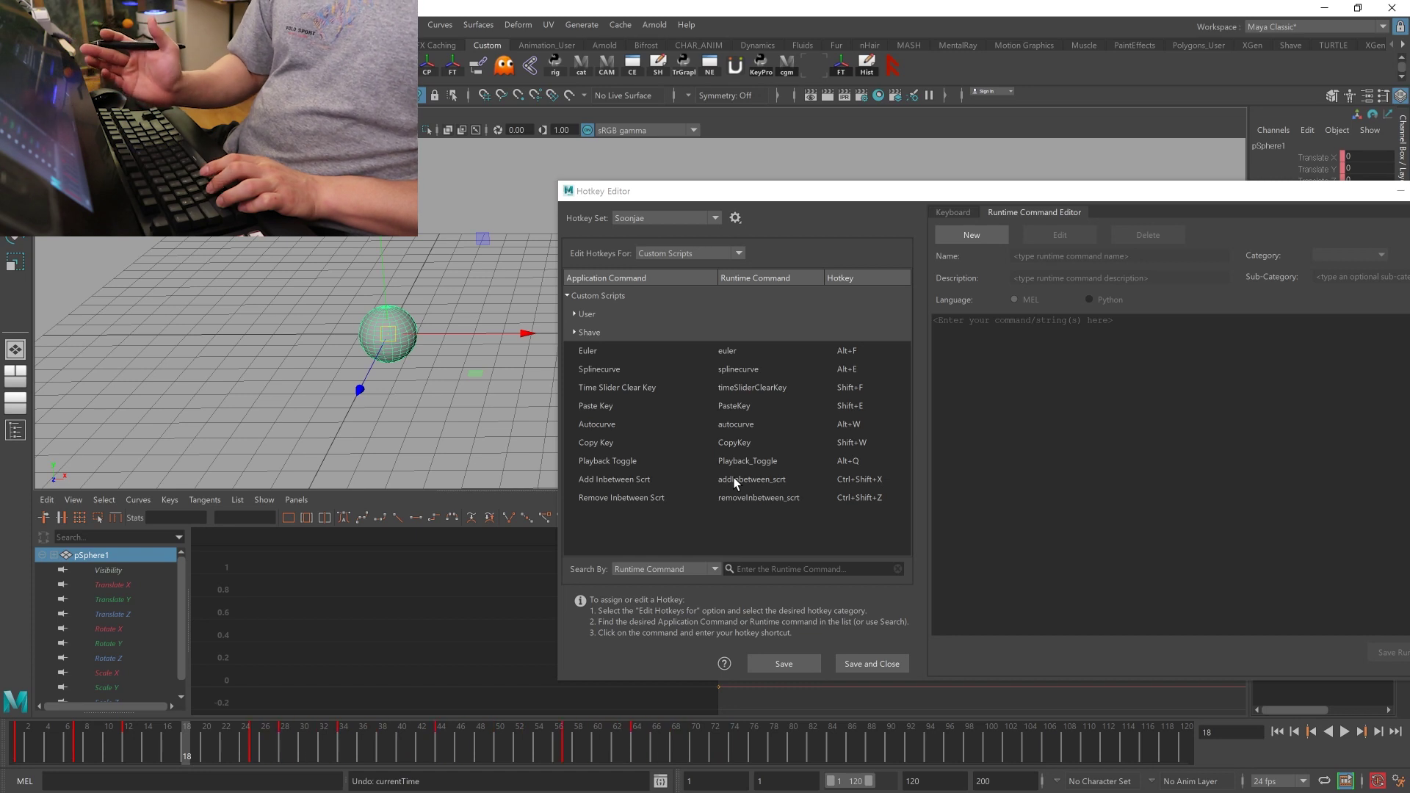
pyautogui.rightClick(185, 760)
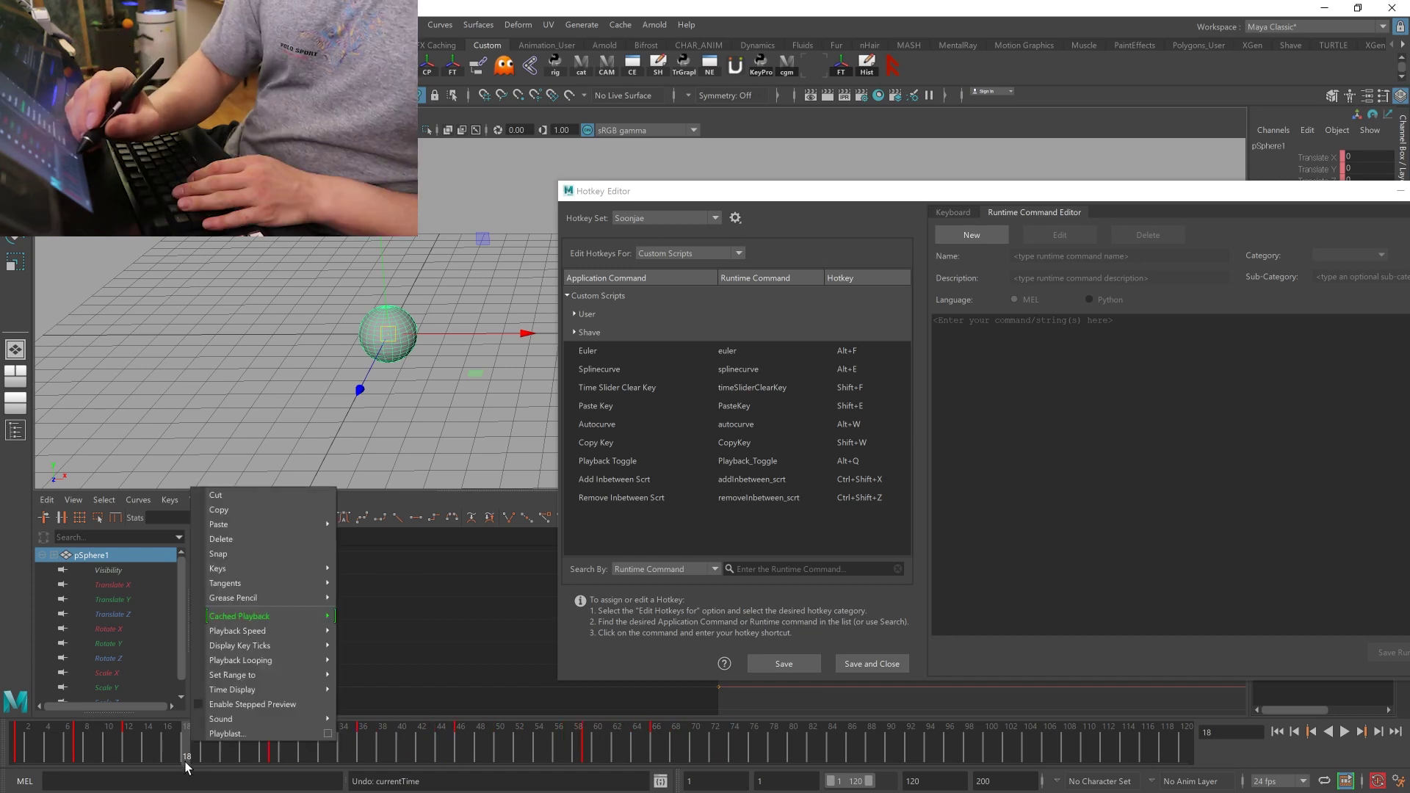
pyautogui.rightClick(185, 760)
pyautogui.click(169, 751)
# - Add then remove an inbetween at frame 16 and copy the echoed removeInbetween command
pyautogui.rightClick(174, 752)
pyautogui.moveTo(258, 573)
pyautogui.click(420, 619)
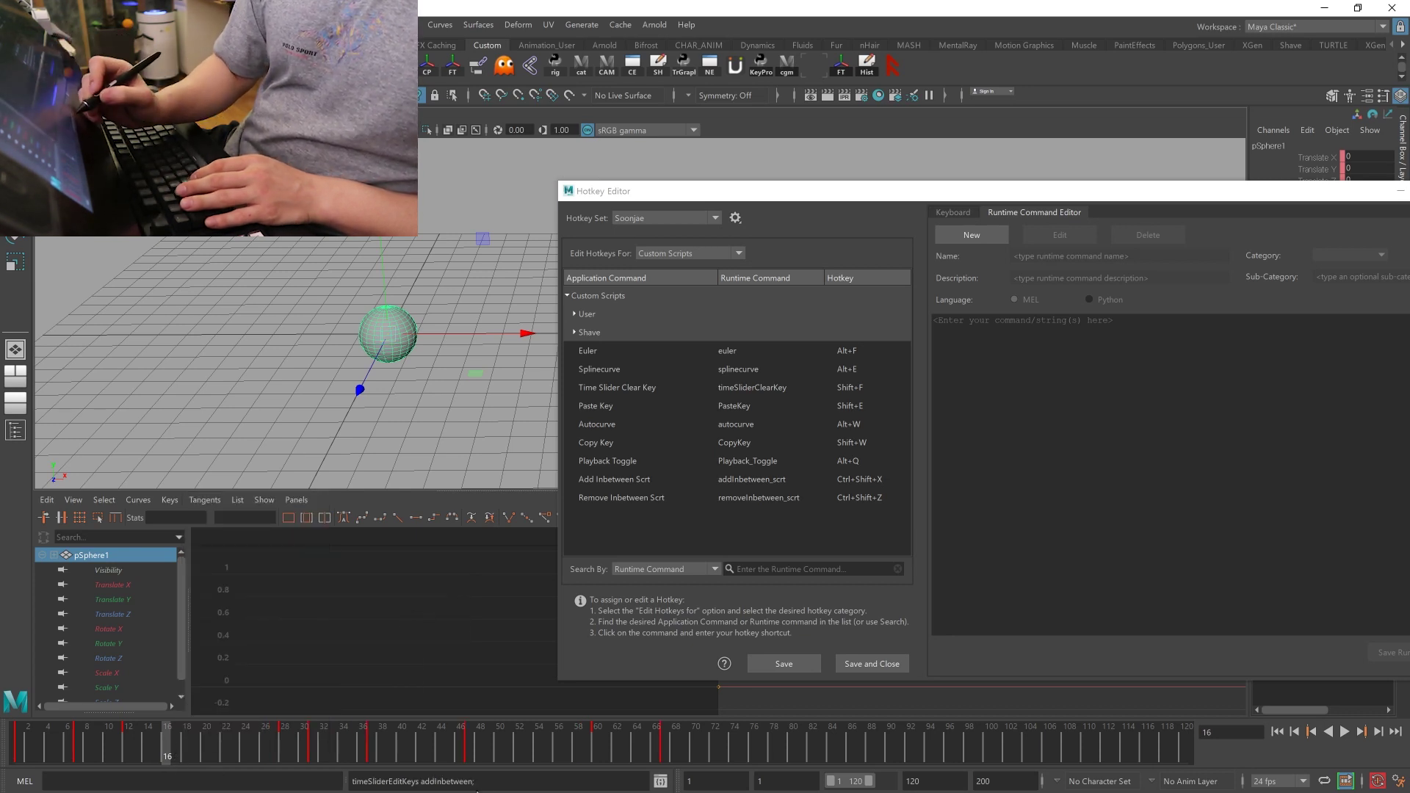
pyautogui.moveTo(478, 782); pyautogui.dragTo(351, 783)
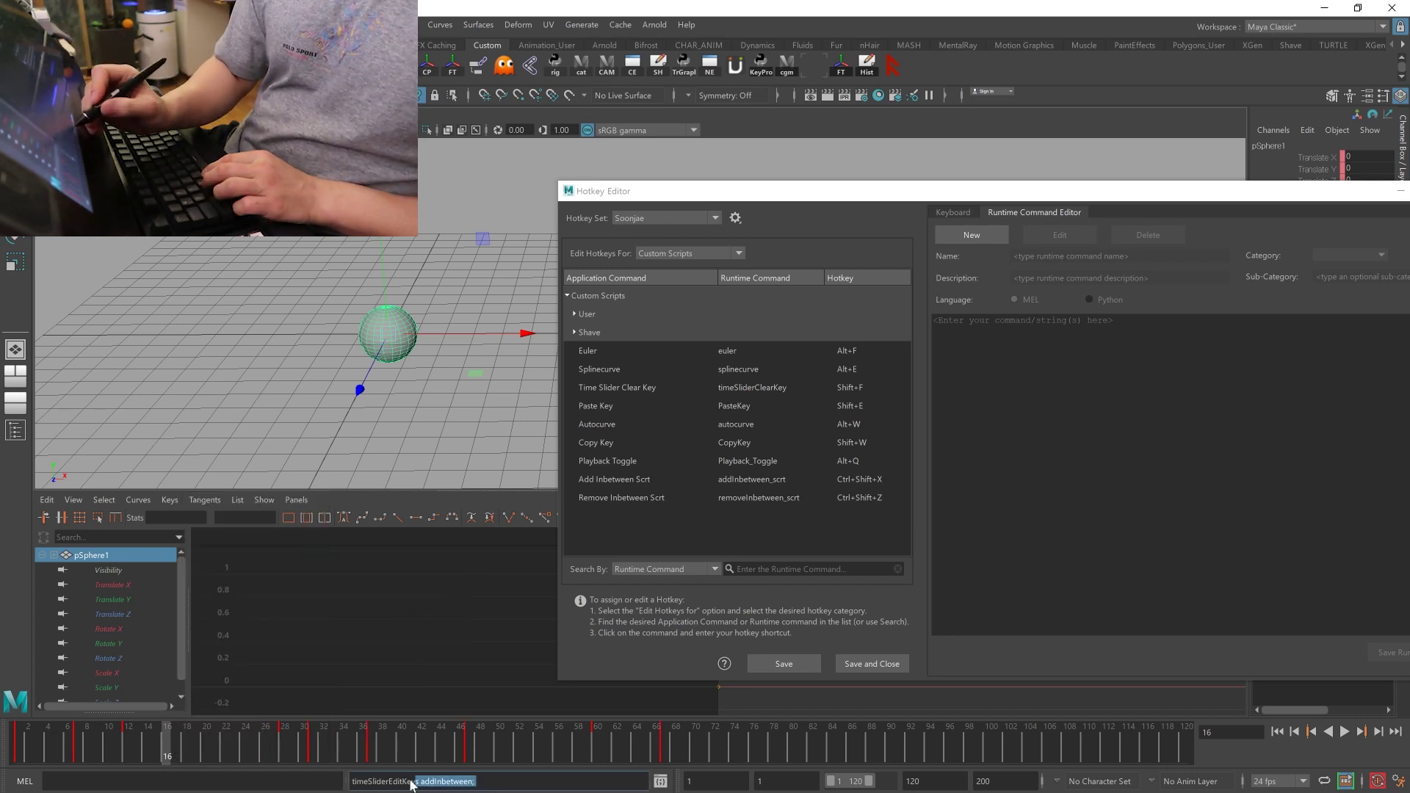
pyautogui.rightClick(186, 749)
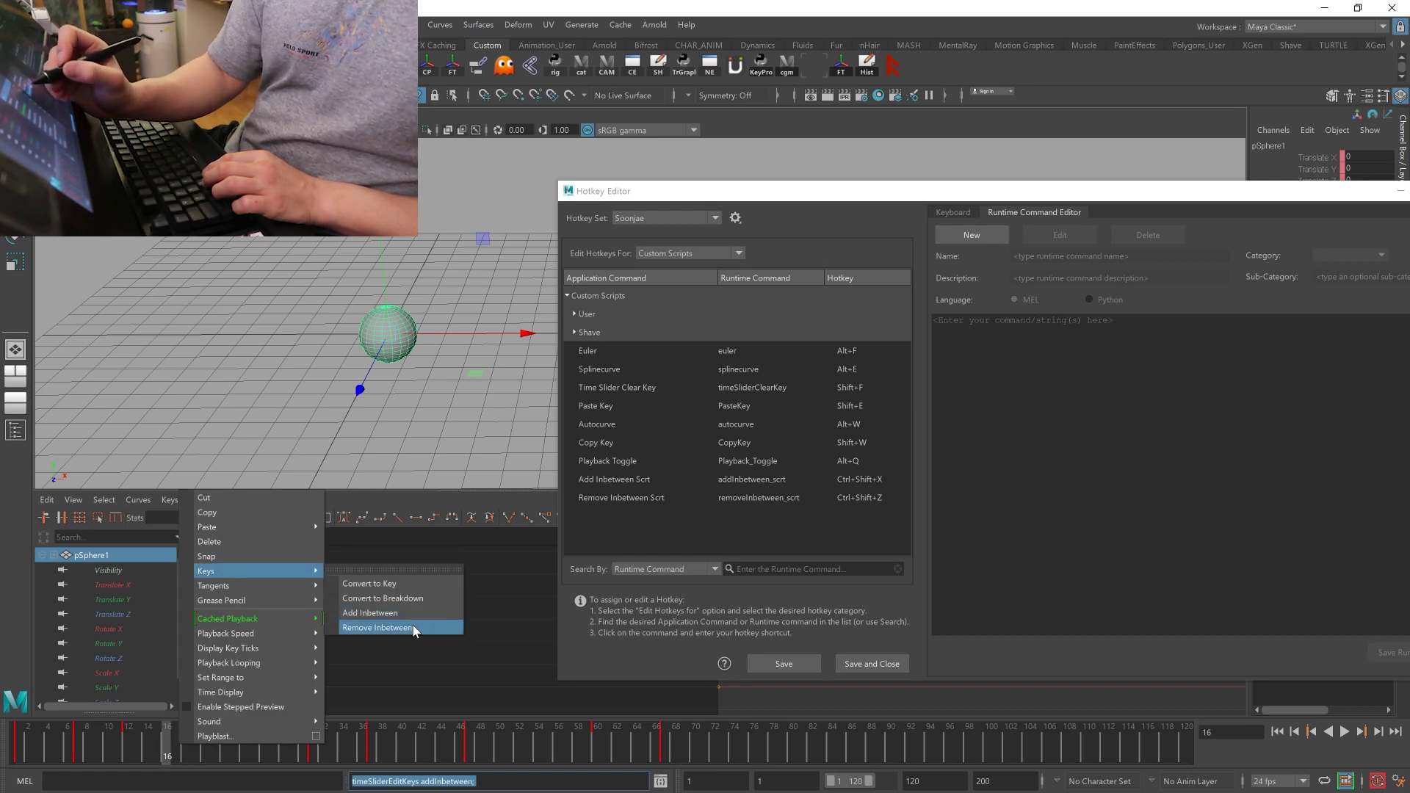
pyautogui.click(413, 626)
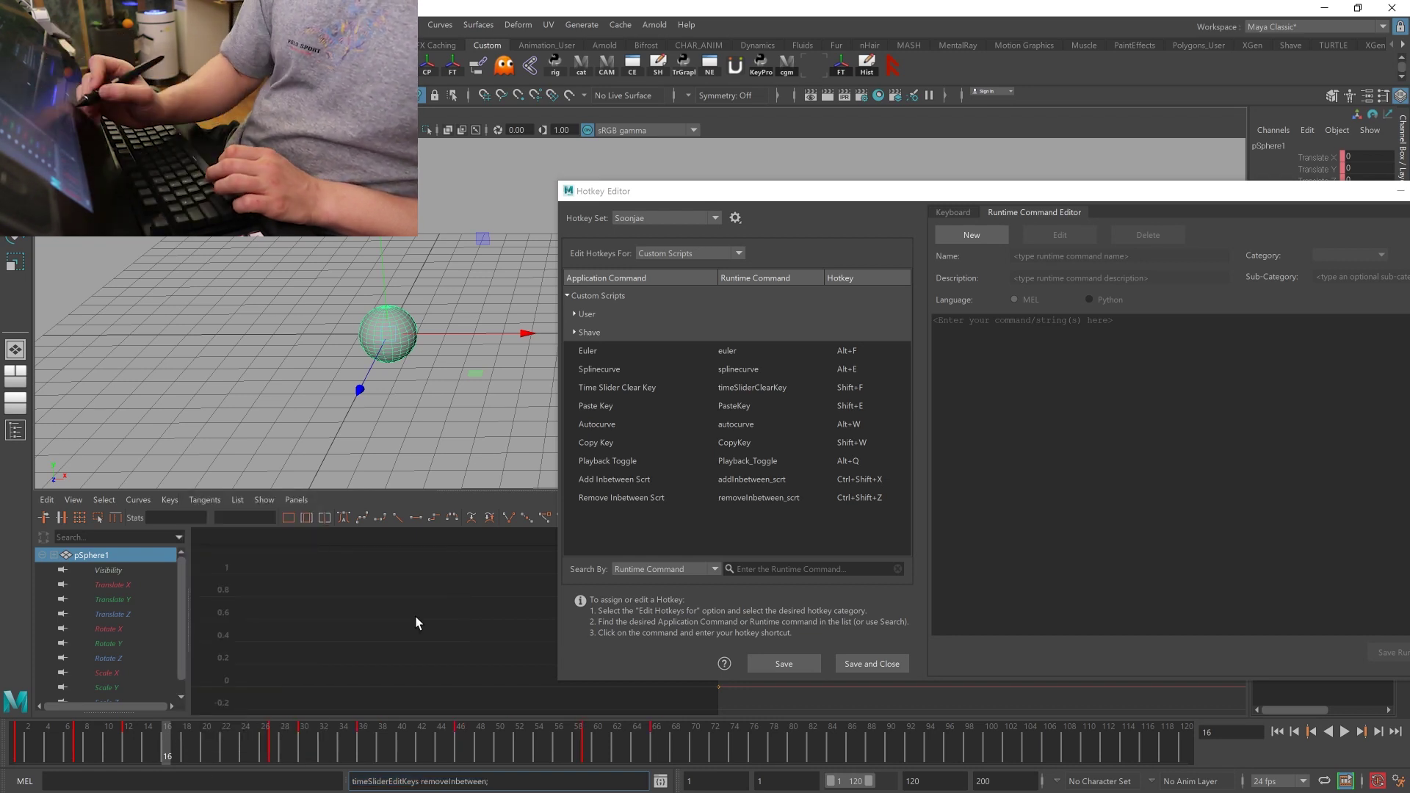
pyautogui.tripleClick(475, 783)
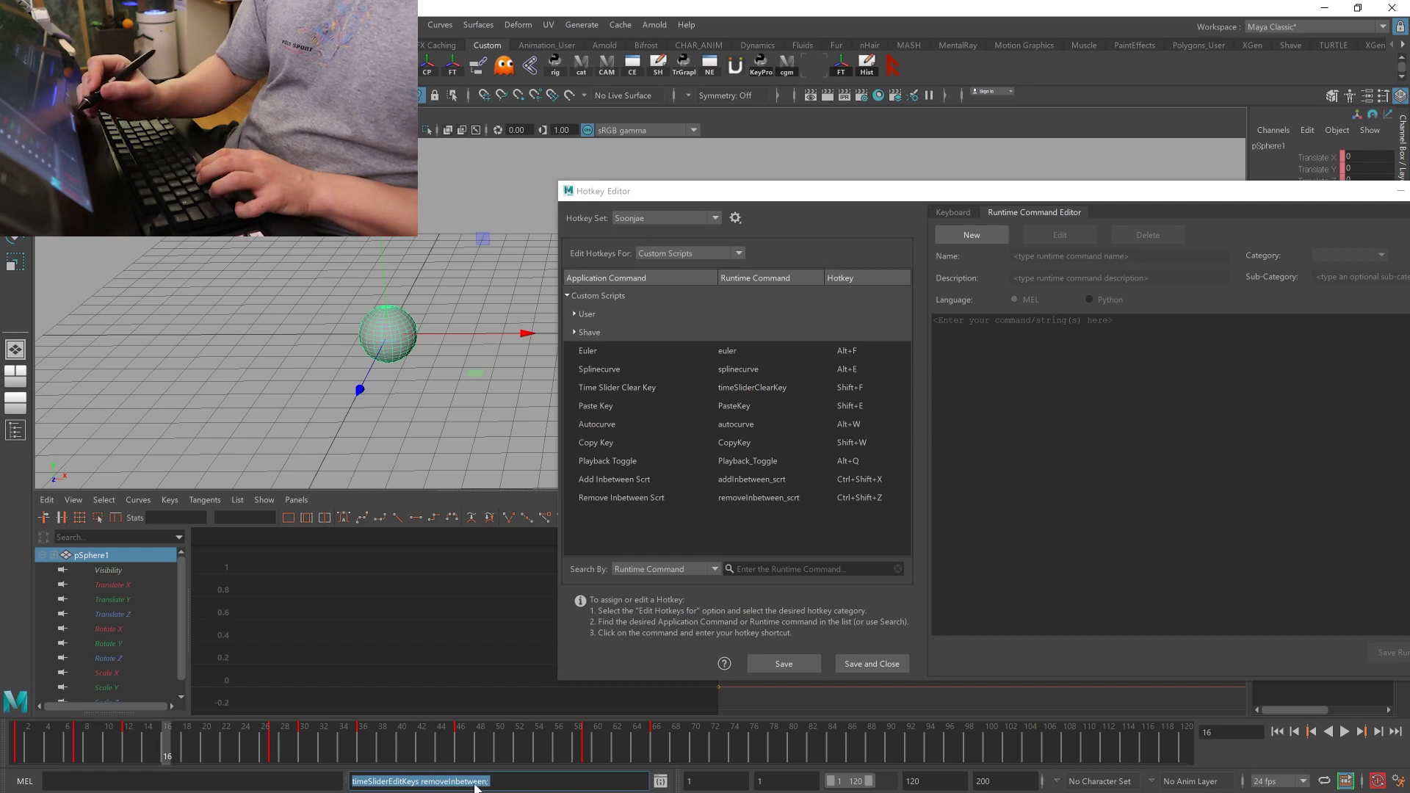
pyautogui.hotkey('ctrl', 'c')
# - Paste timeSliderEditKeys removeInbetween into a new runtime command's script, then select Add Inbetween Scrt
pyautogui.hotkey('ctrl', 'v')
pyautogui.write('as')
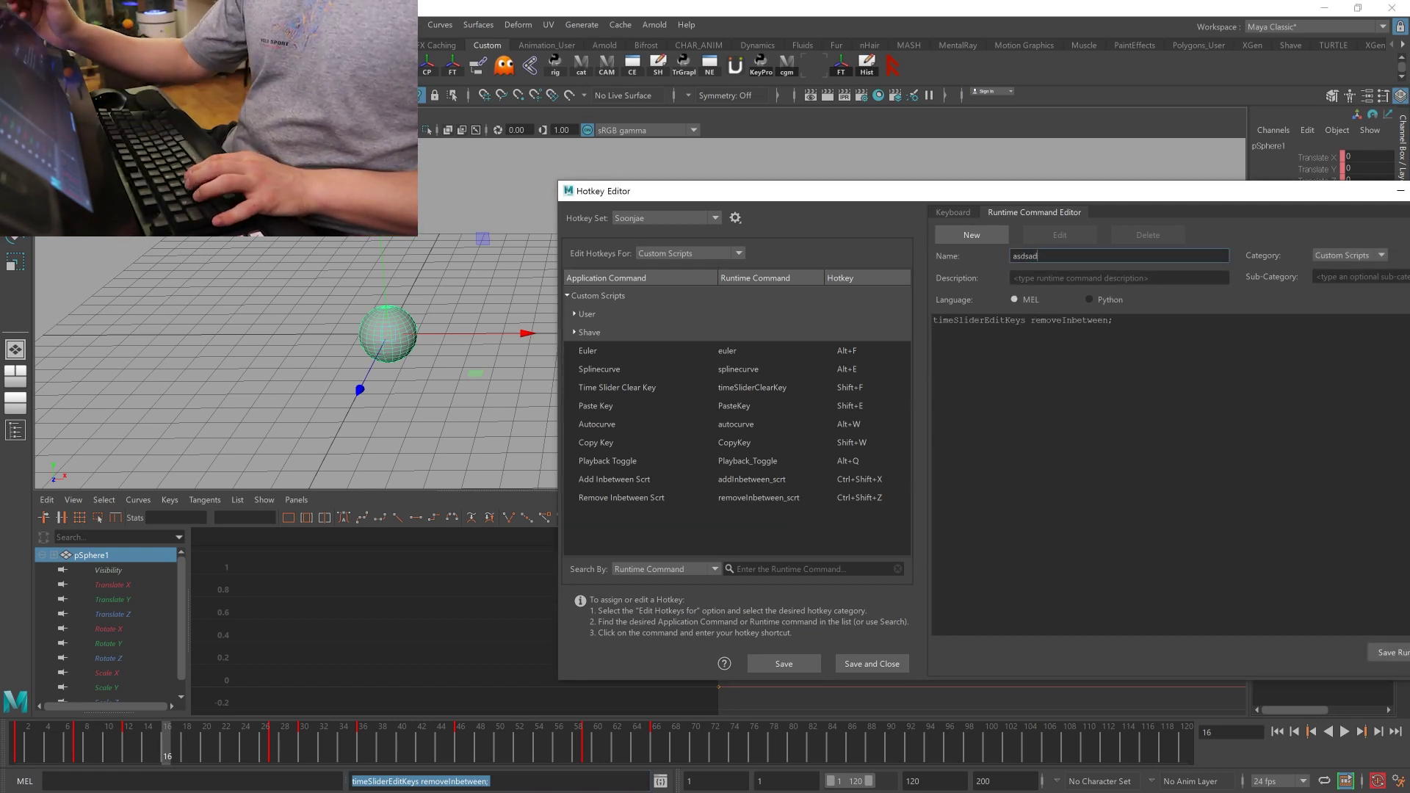
pyautogui.click(947, 617)
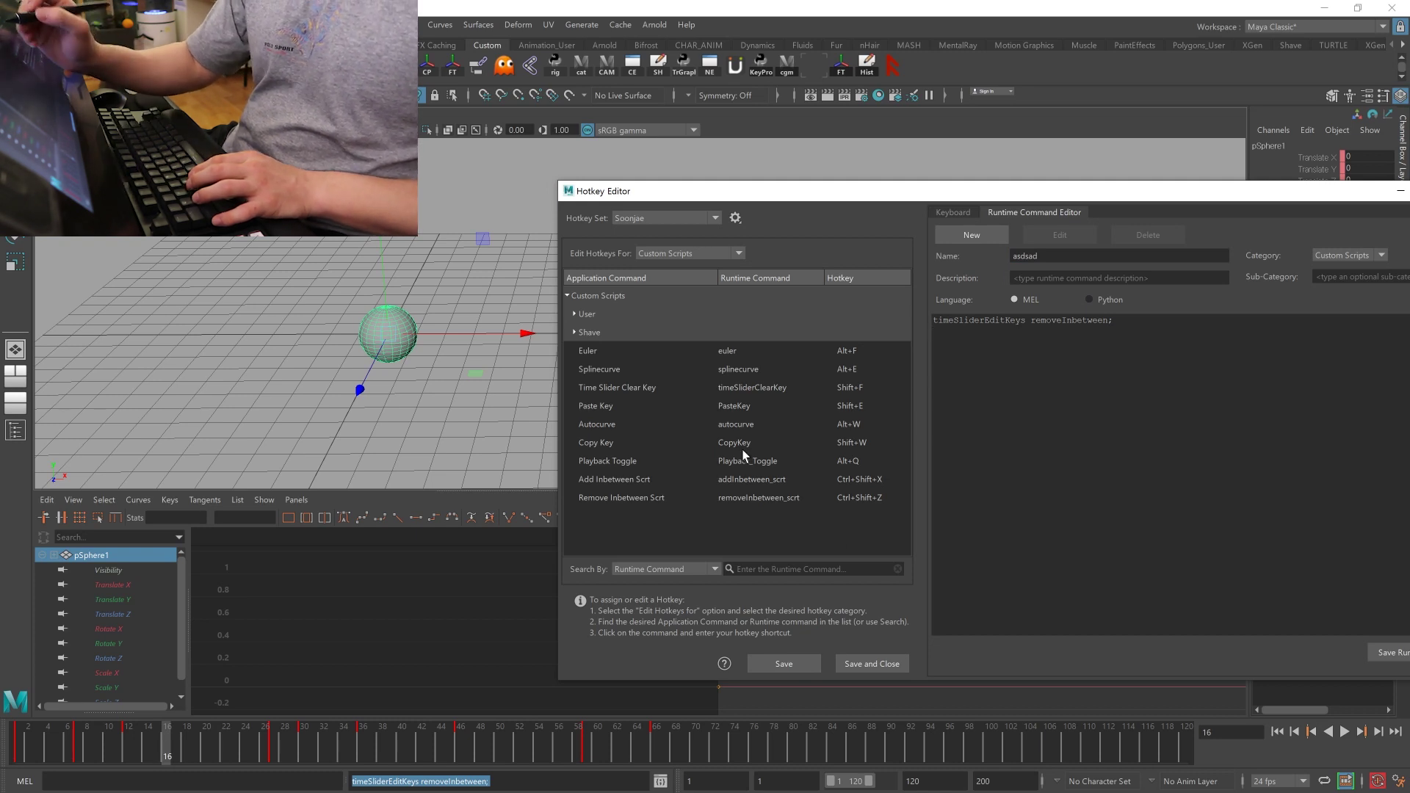
pyautogui.click(738, 485)
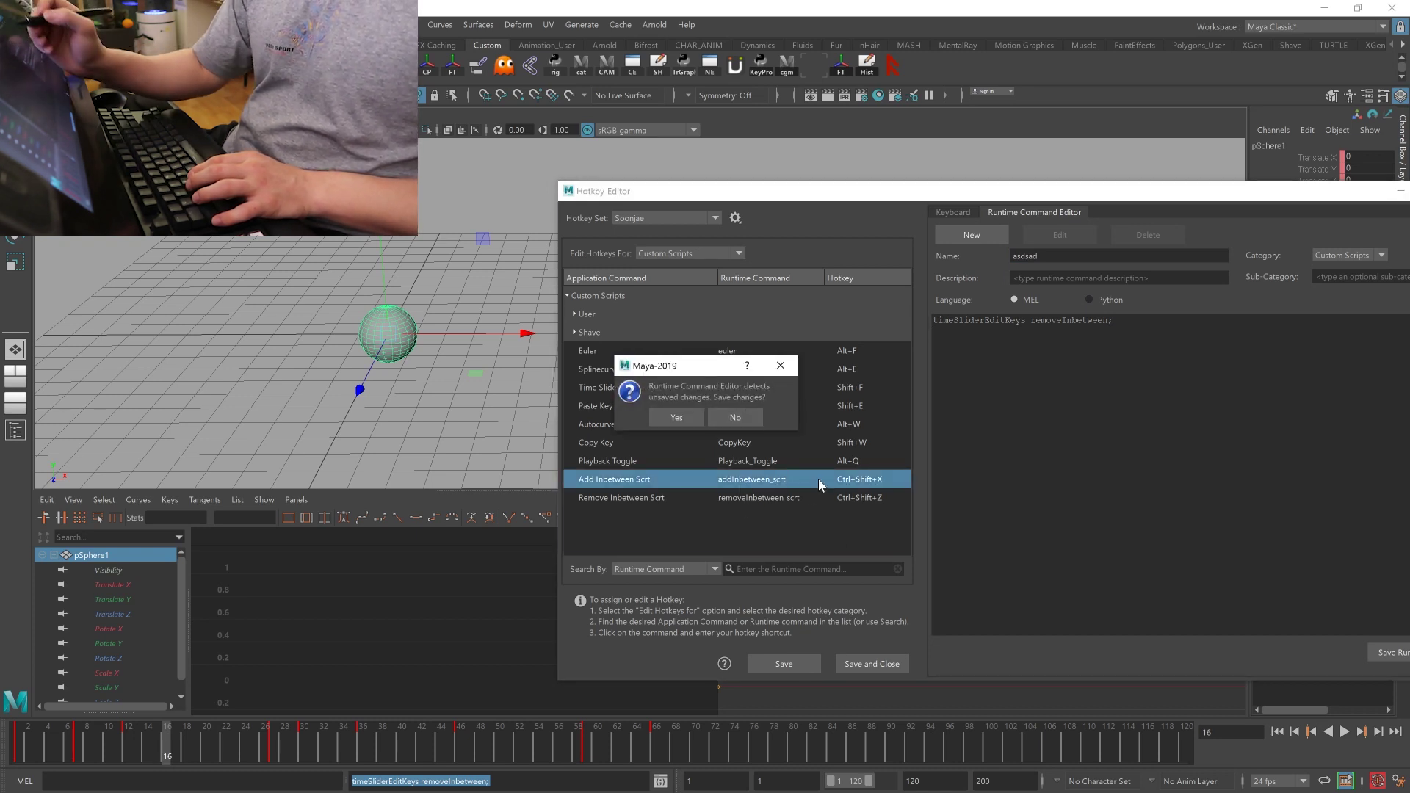
# - Dismiss the save prompt and confirm Ctrl+Shift+Z for Remove Inbetween Scrt
pyautogui.click(734, 416)
pyautogui.click(739, 492)
pyautogui.click(859, 478)
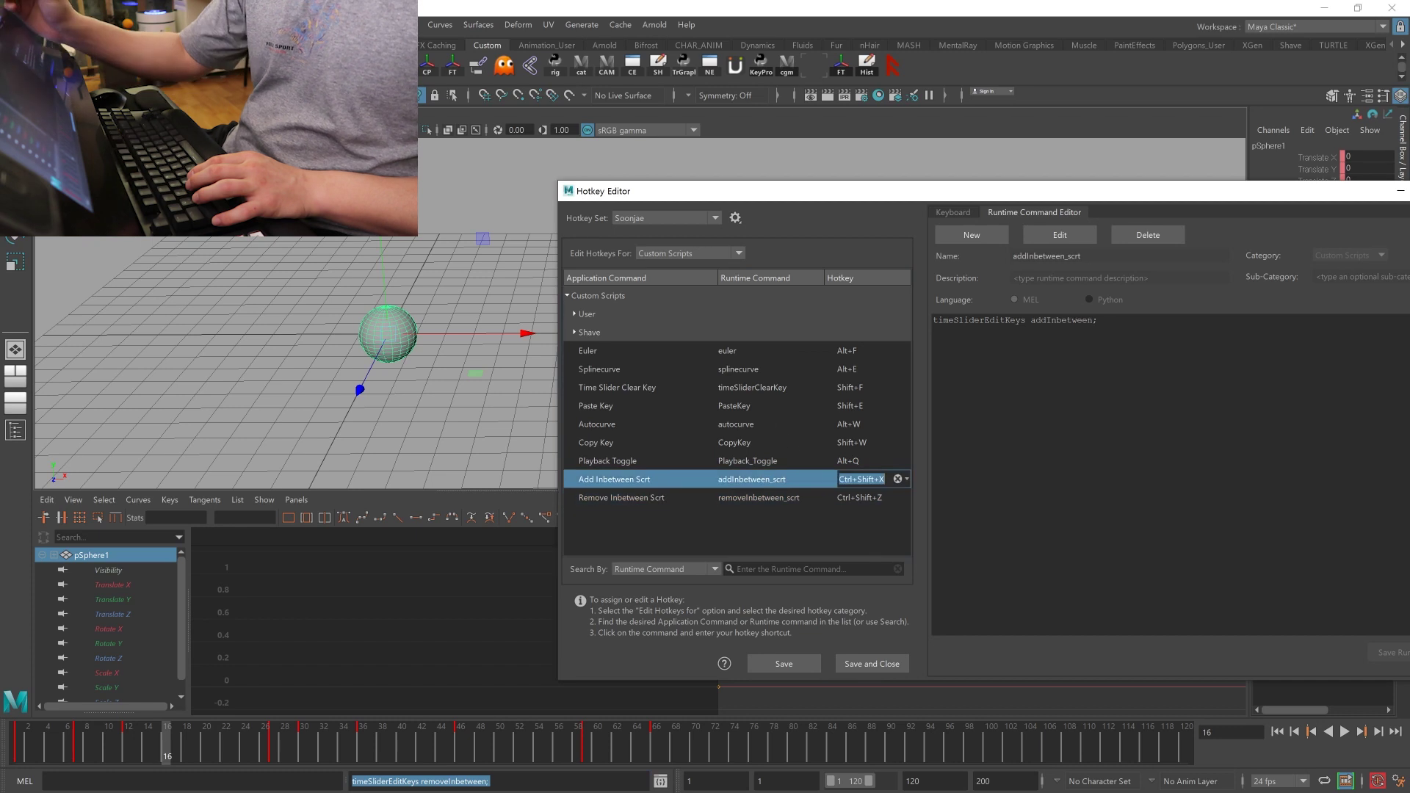
pyautogui.click(922, 352)
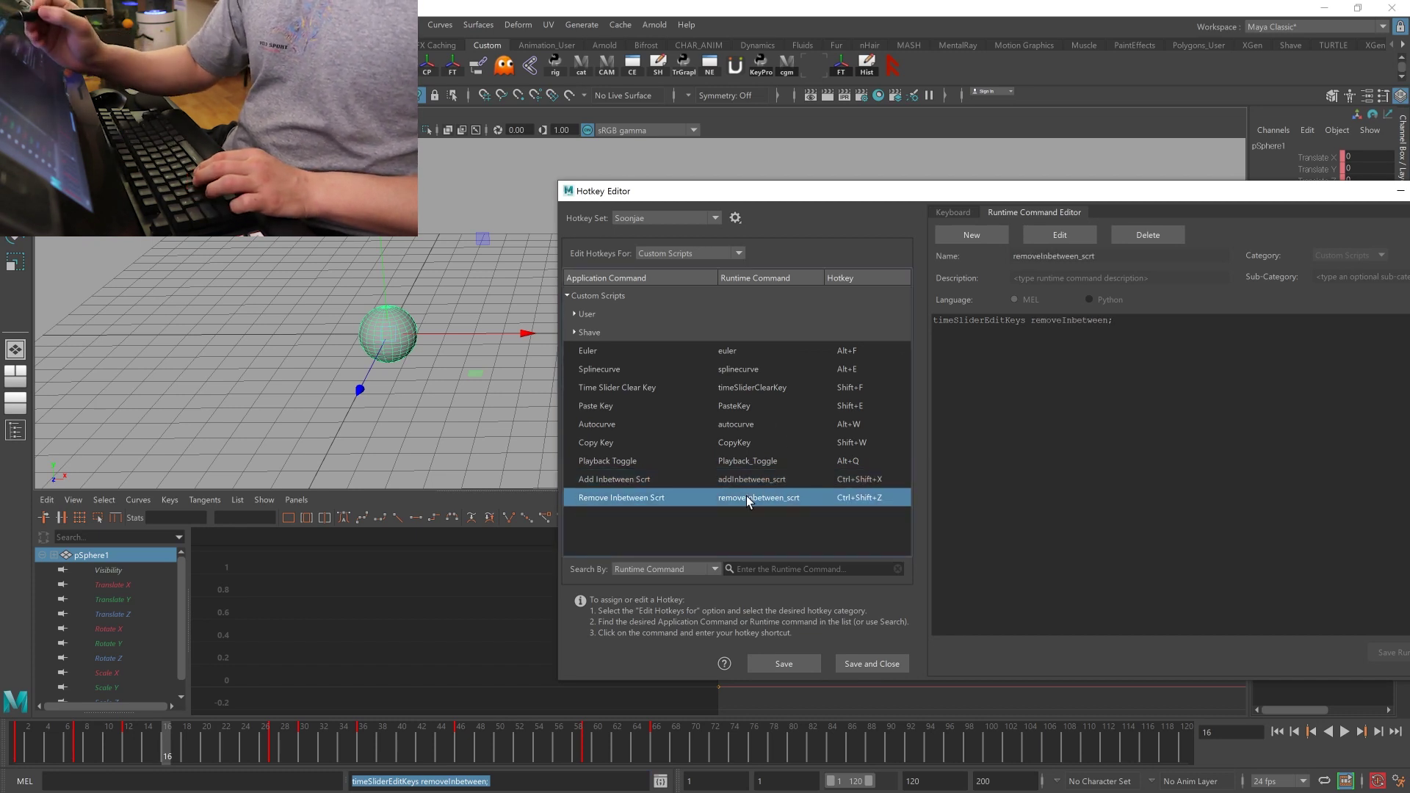
pyautogui.click(878, 481)
pyautogui.click(878, 480)
pyautogui.click(877, 522)
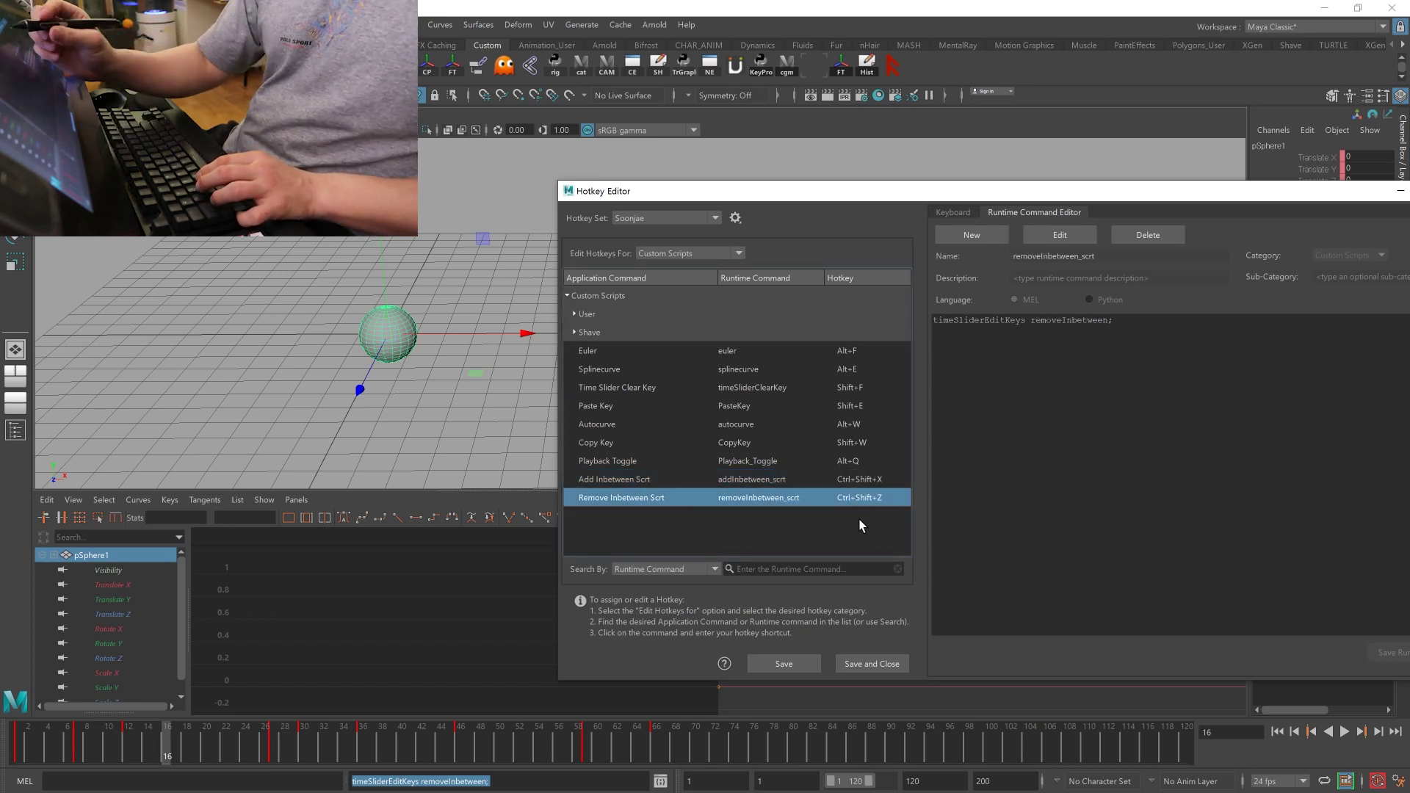
# - Review the inbetween, Euler and Copy Key scripts, and move the editor off the timeline
pyautogui.click(620, 481)
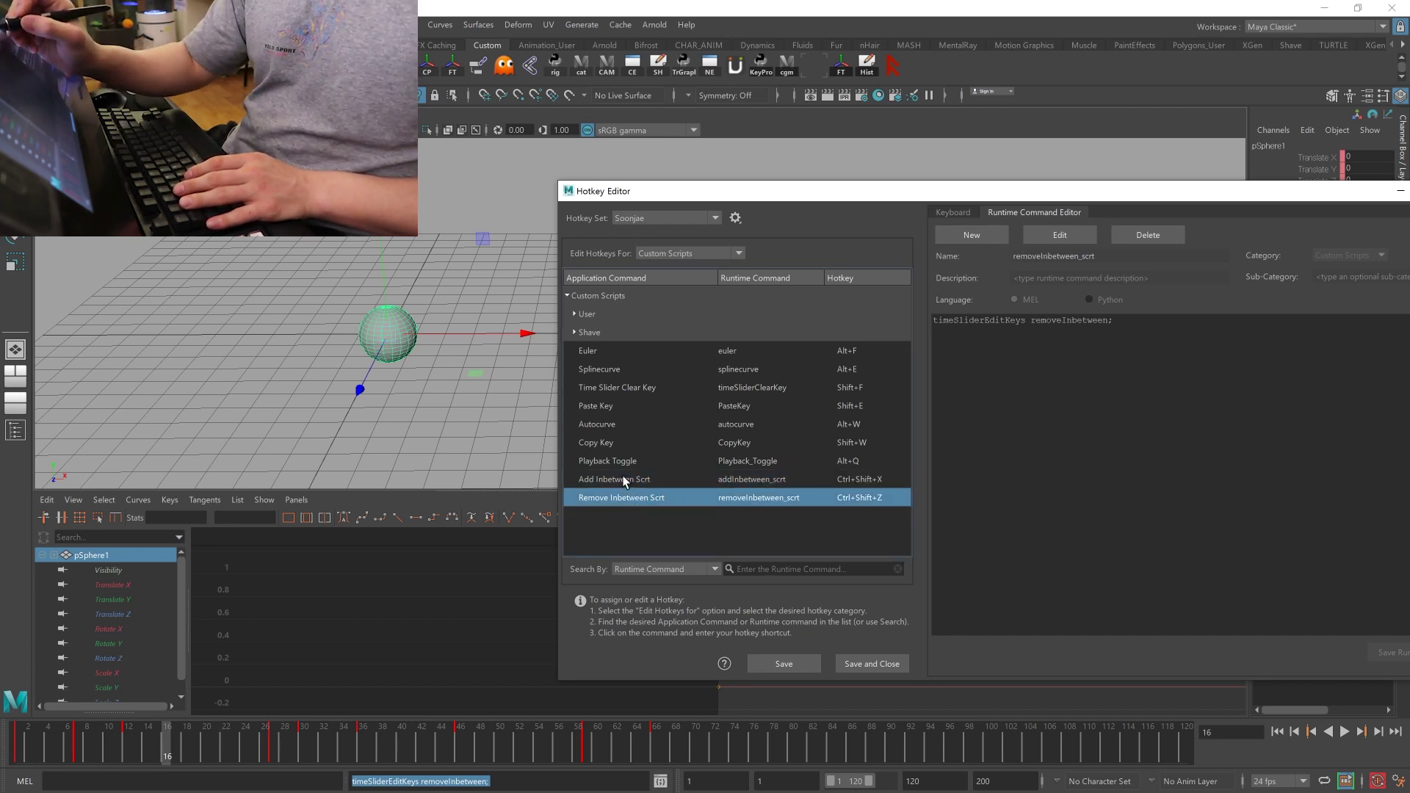
pyautogui.click(628, 479)
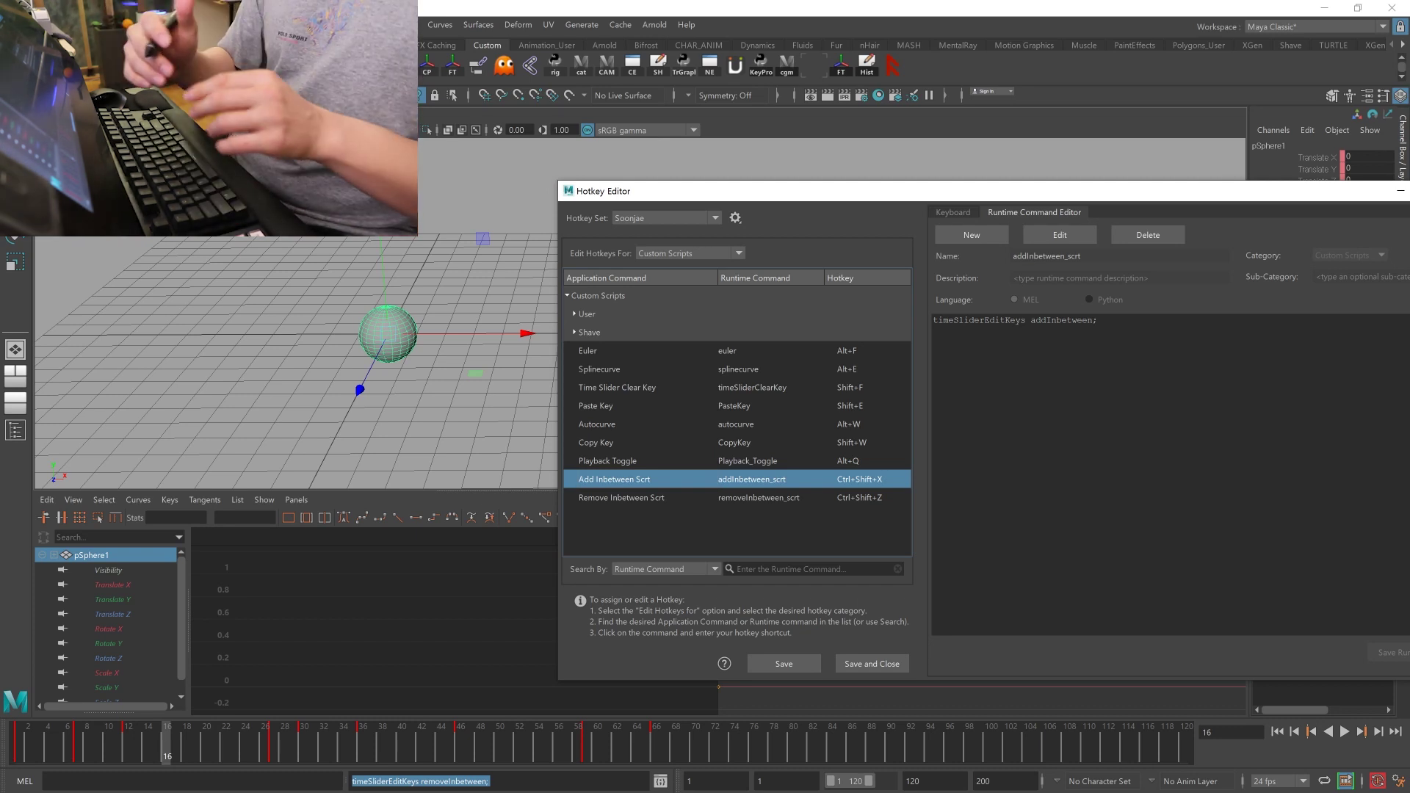
pyautogui.click(635, 351)
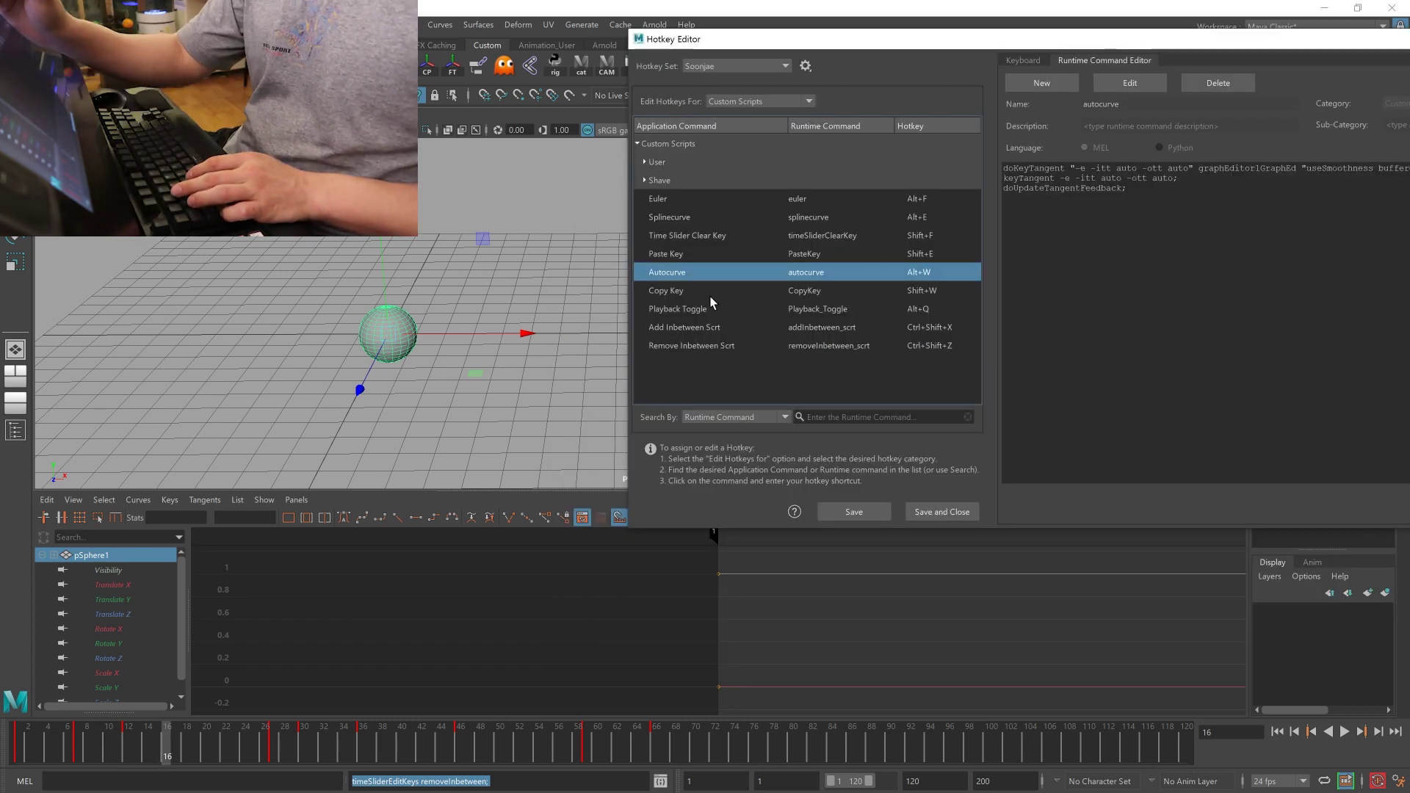
pyautogui.click(710, 296)
pyautogui.moveTo(482, 439)
pyautogui.keyDown('alt'); pyautogui.mouseDown(button='middle')
pyautogui.moveTo(466, 439)
pyautogui.moveTo(638, 411)
pyautogui.mouseUp(button='middle'); pyautogui.keyUp('alt')
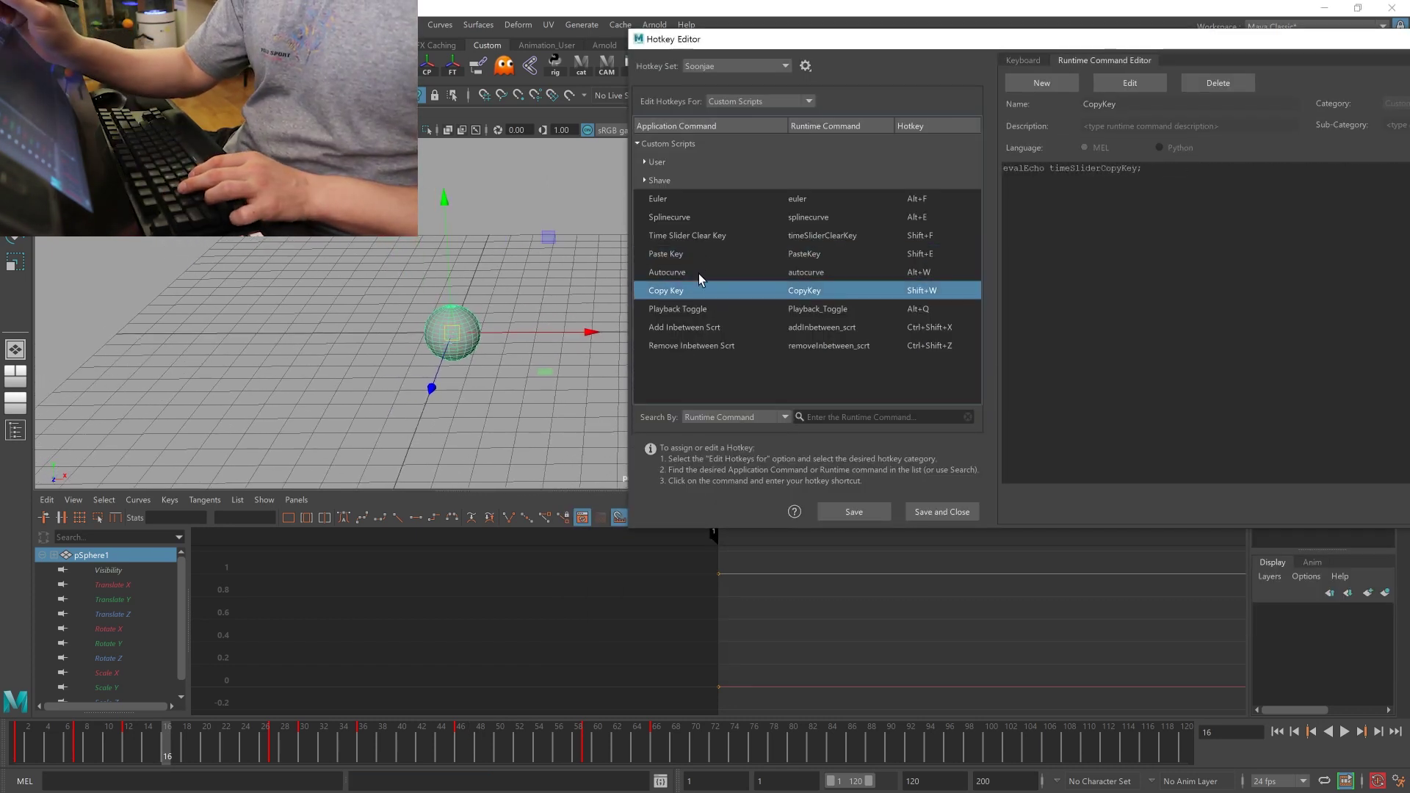
# - Review the Paste Key script, test-paste a key at frame 17 and undo, then paste with Shift+E
pyautogui.click(697, 254)
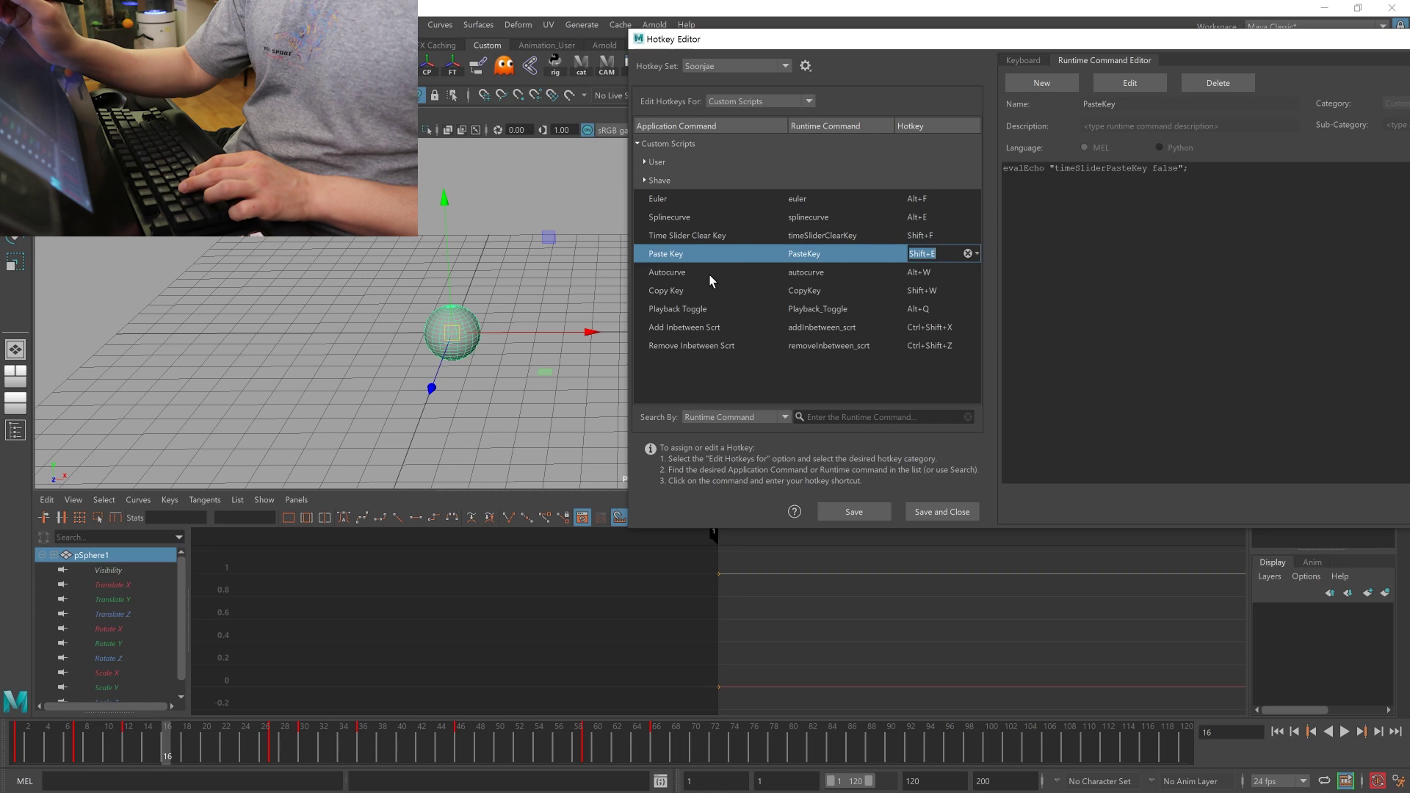
pyautogui.click(129, 742)
pyautogui.rightClick(132, 738)
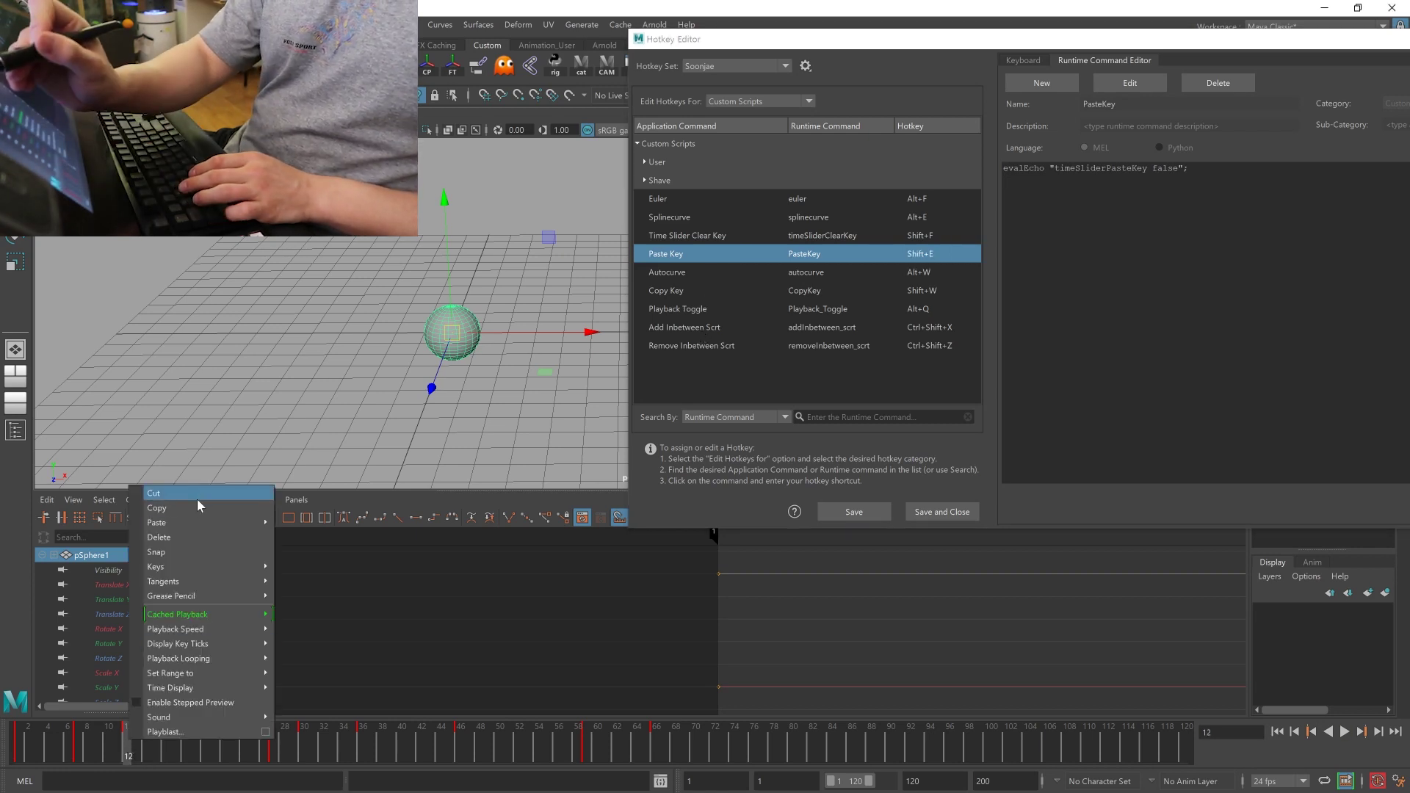
pyautogui.click(176, 742)
pyautogui.rightClick(180, 740)
pyautogui.click(358, 528)
pyautogui.hotkey('ctrl', 'z')
pyautogui.click(129, 742)
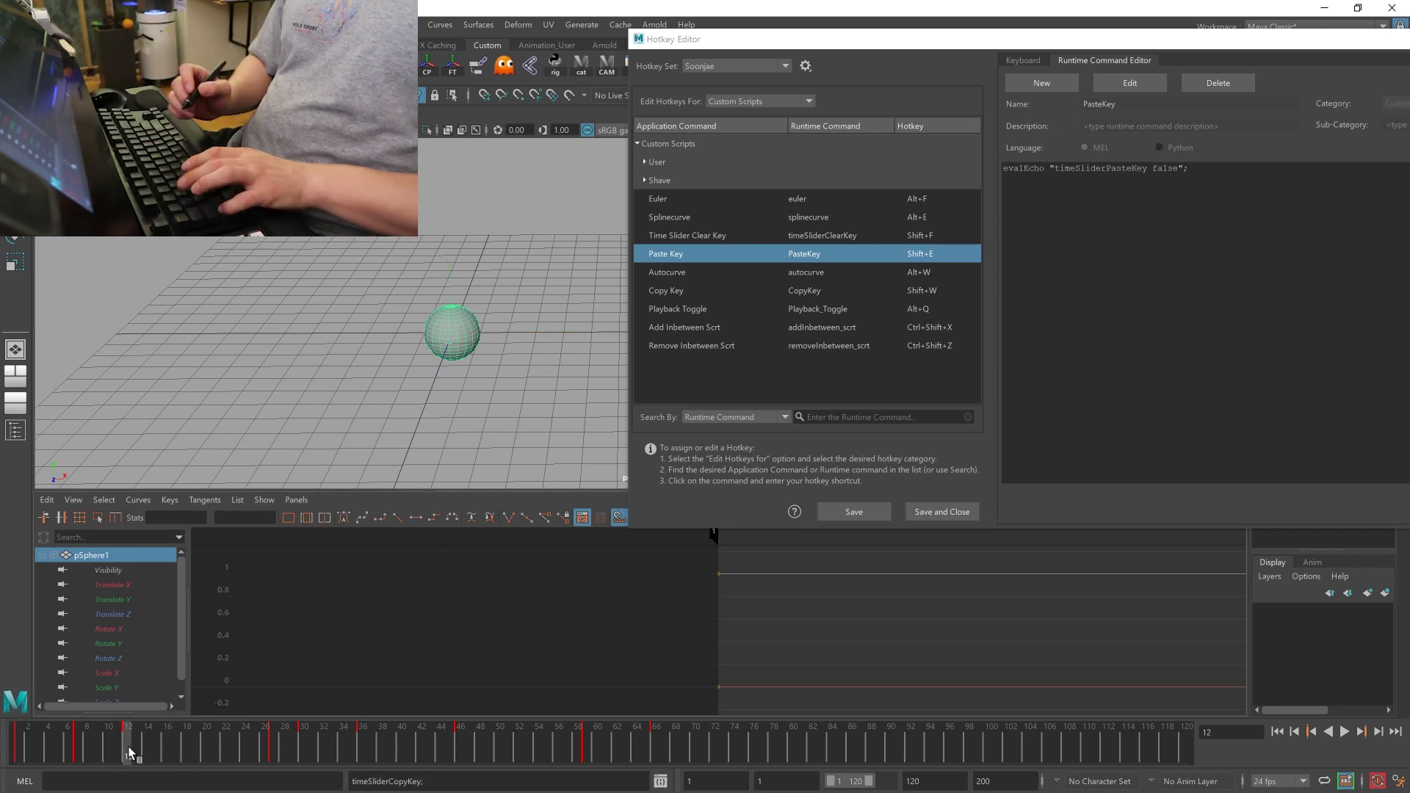
pyautogui.hotkey('shift', 'e')
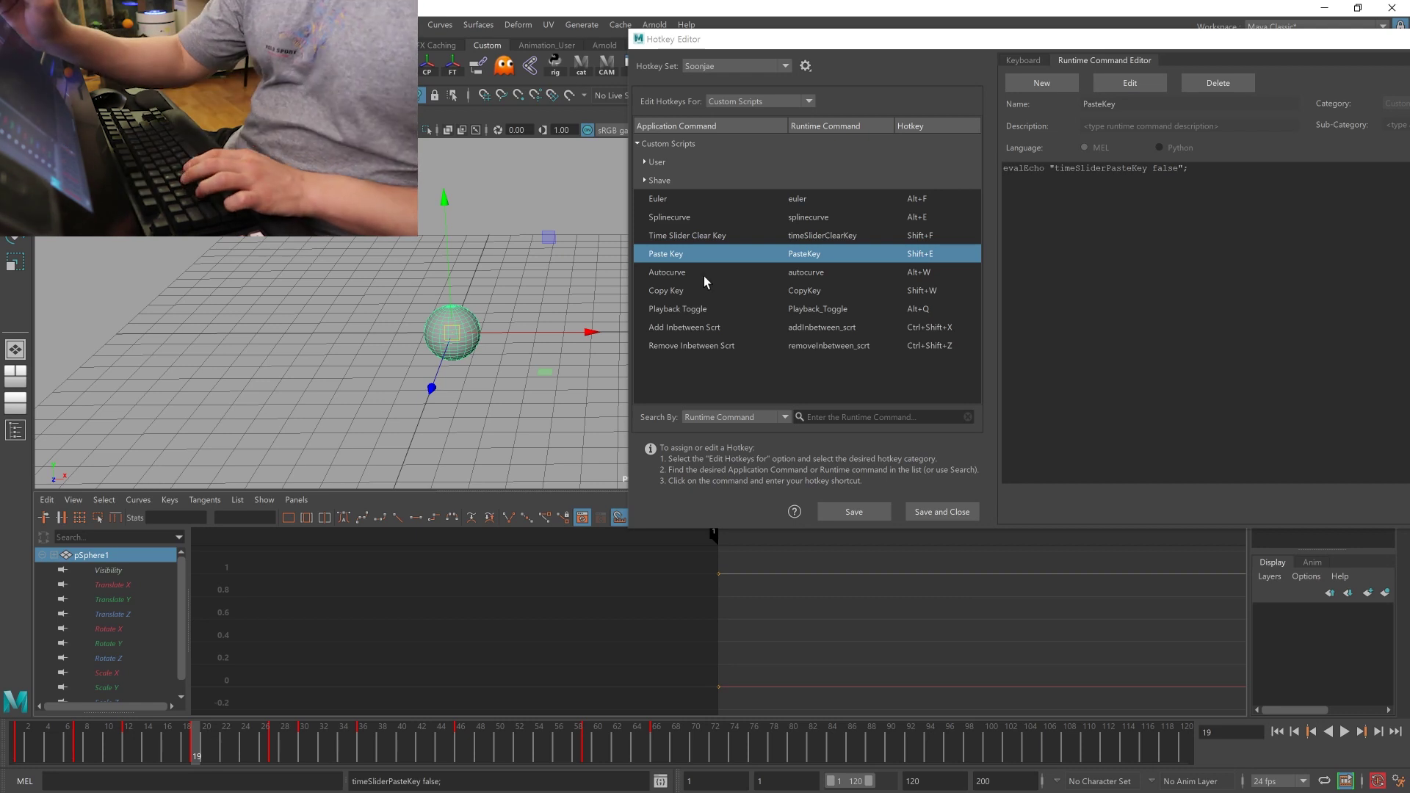
# - Copy the frame-1 key with Shift+W and paste it at frame 9 with Shift+E
pyautogui.click(723, 237)
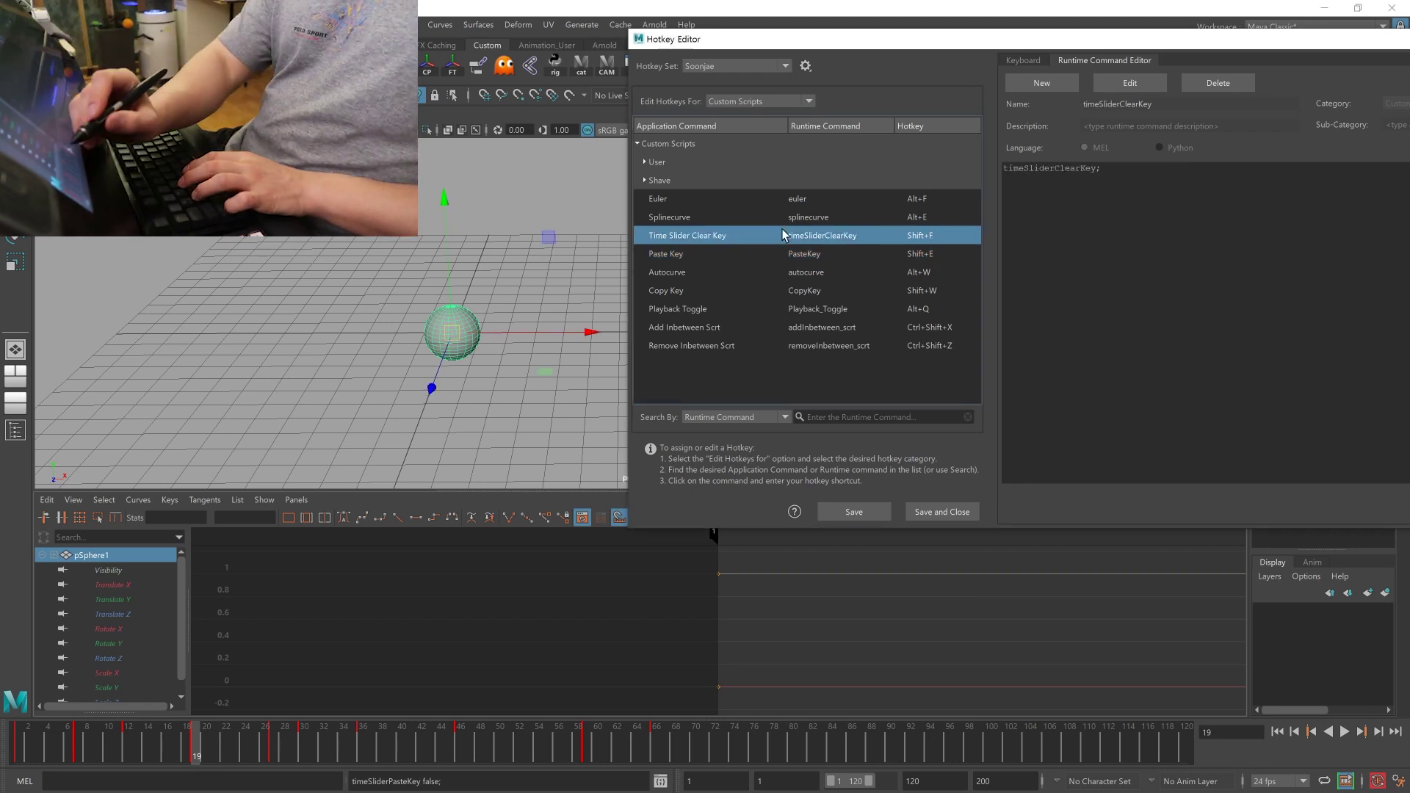
pyautogui.press(',')
pyautogui.press(',')
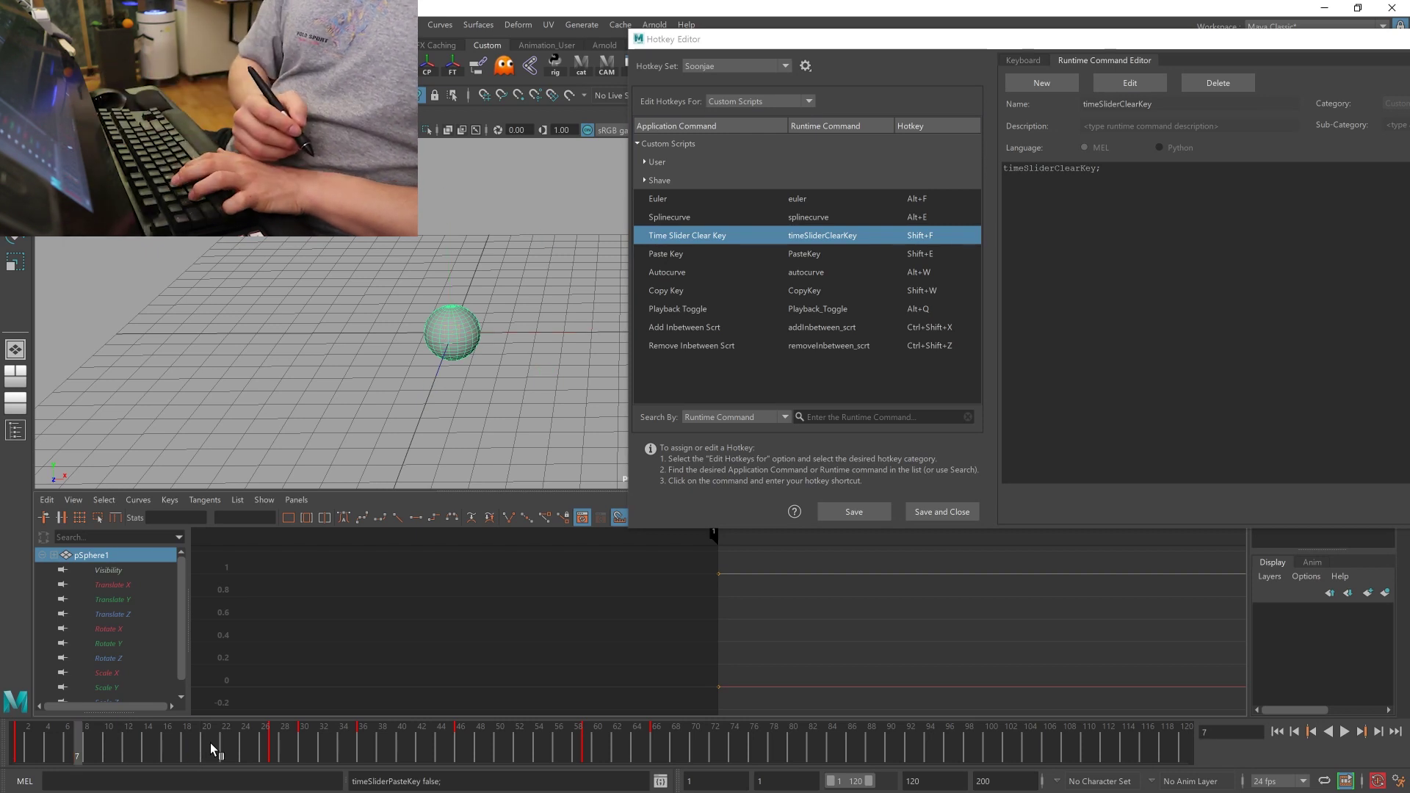
pyautogui.press(',')
pyautogui.hotkey('shift', 'w')
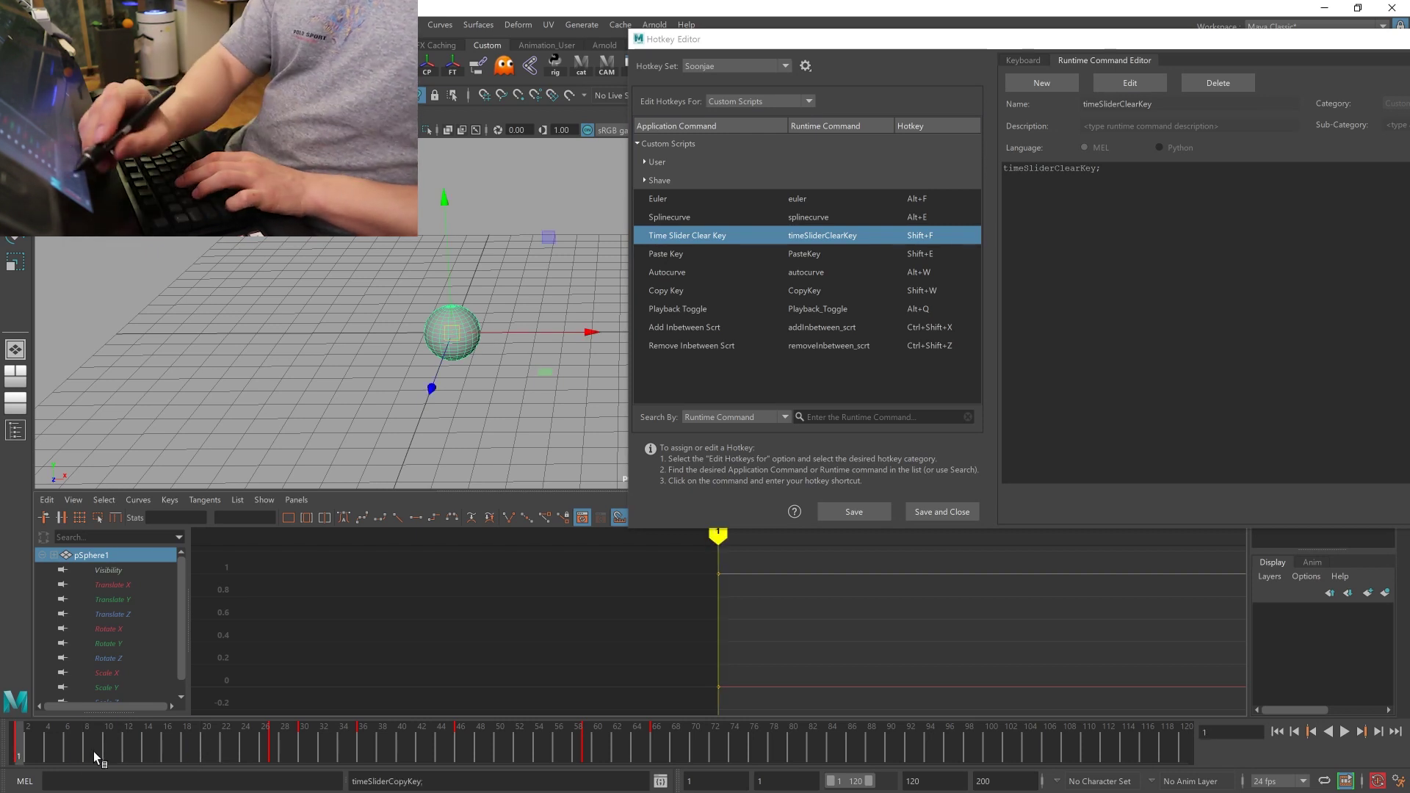
pyautogui.click(99, 759)
pyautogui.hotkey('shift', 'e')
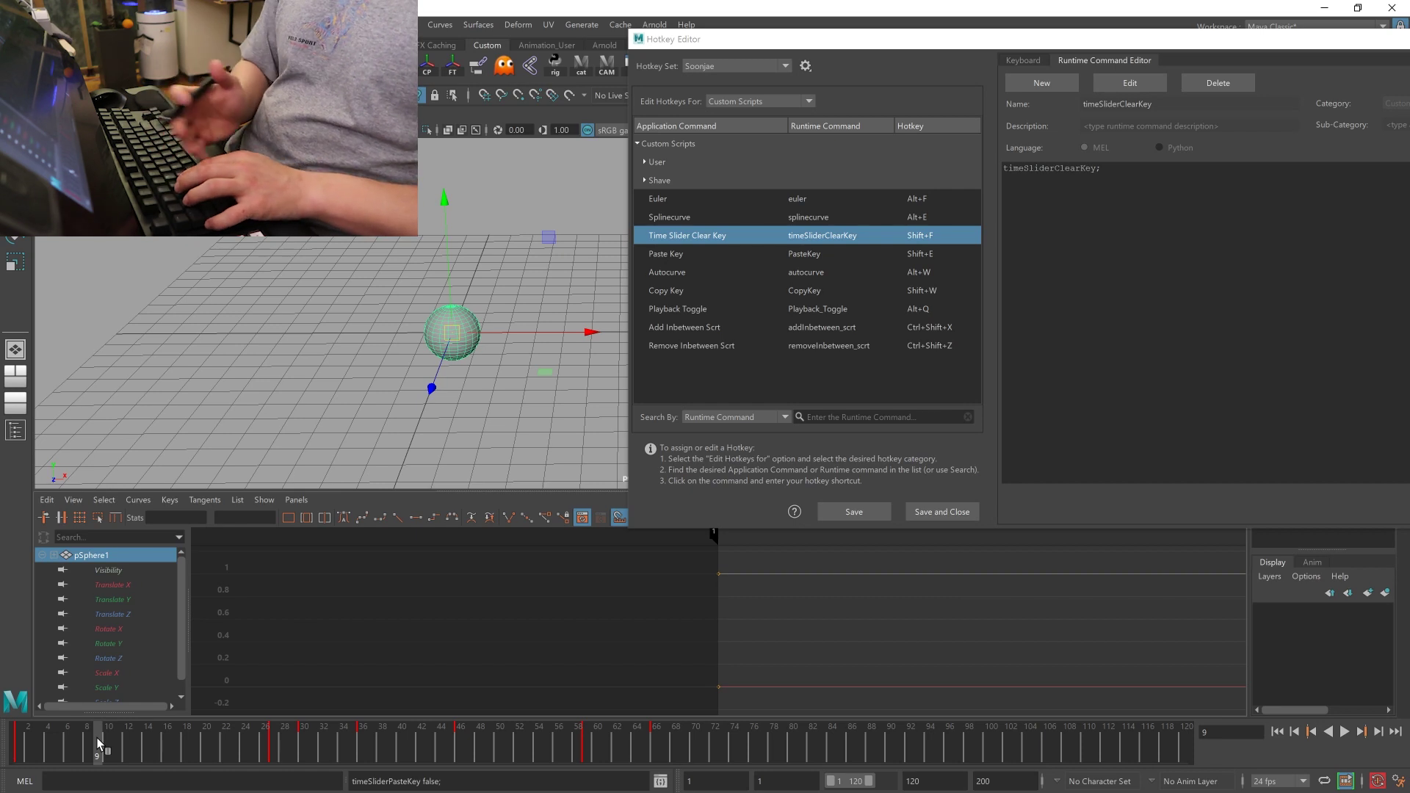
pyautogui.click(667, 272)
# - Frame the sphere's animation curves in the Graph Editor and make them stepped
pyautogui.keyDown('alt'); pyautogui.moveTo(492, 442); pyautogui.dragTo(305, 409, button='middle'); pyautogui.keyUp('alt')
pyautogui.keyDown('alt'); pyautogui.moveTo(808, 643); pyautogui.dragTo(522, 651, button='middle'); pyautogui.keyUp('alt')
pyautogui.press('f')
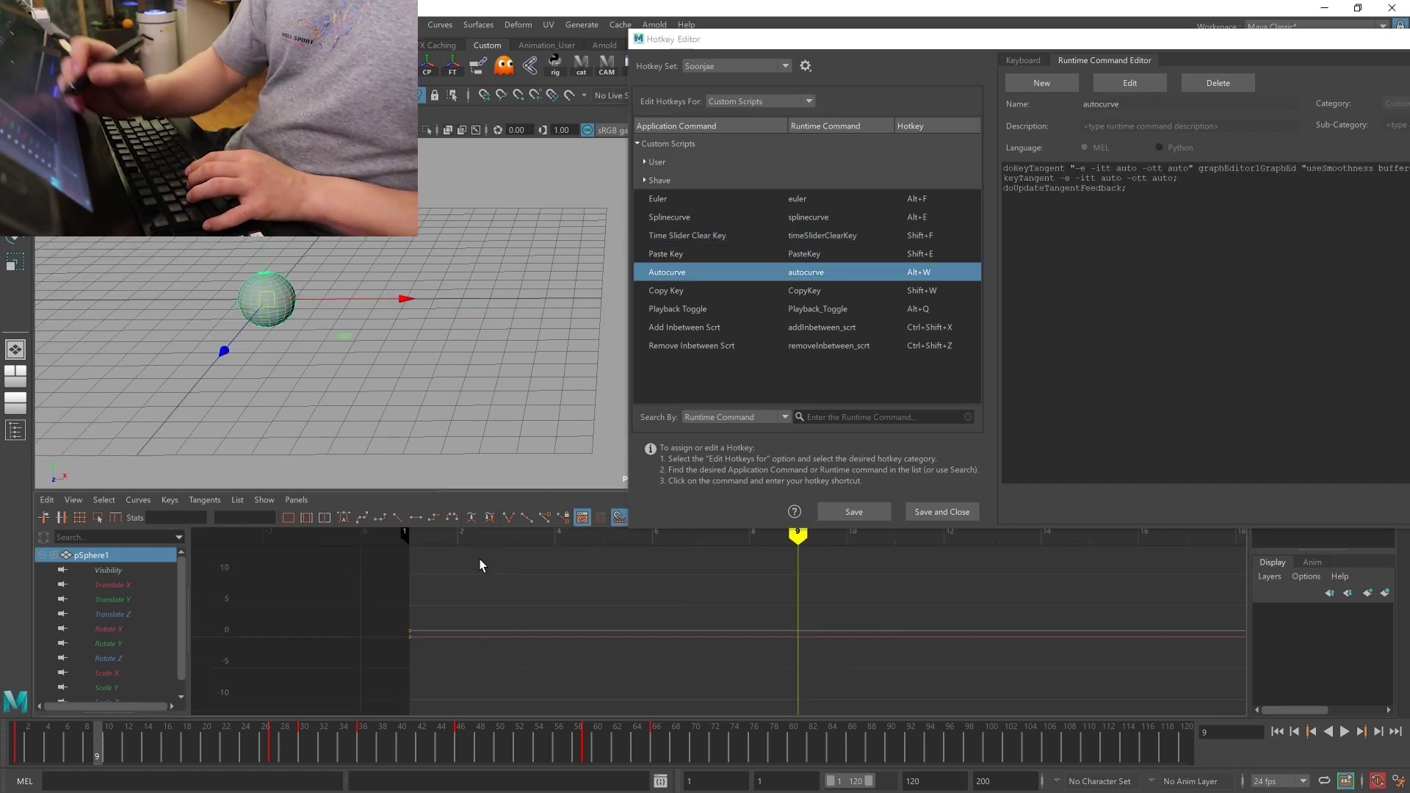
pyautogui.hotkey('ctrl', 'z')
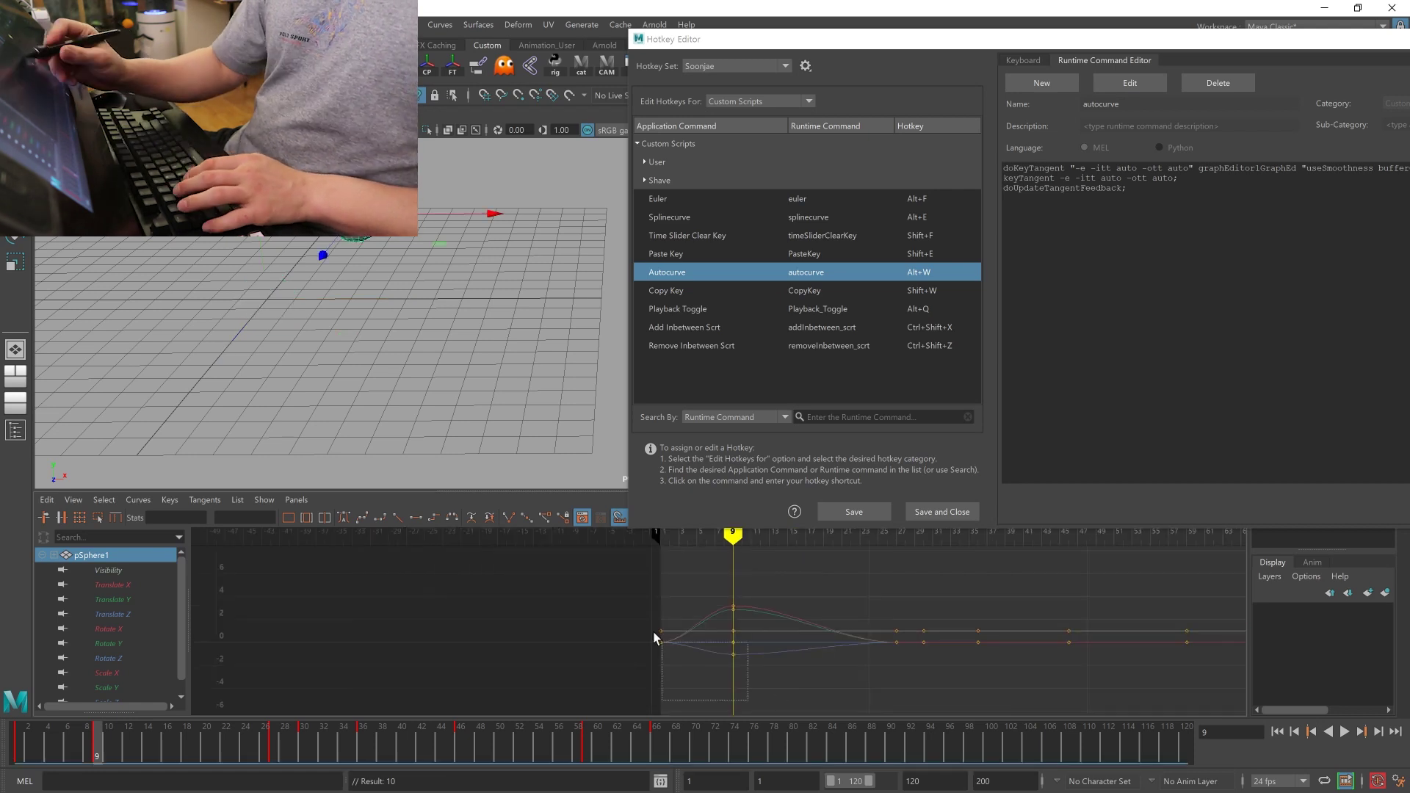
pyautogui.keyDown('alt'); pyautogui.moveTo(785, 694); pyautogui.dragTo(535, 693, button='middle'); pyautogui.keyUp('alt')
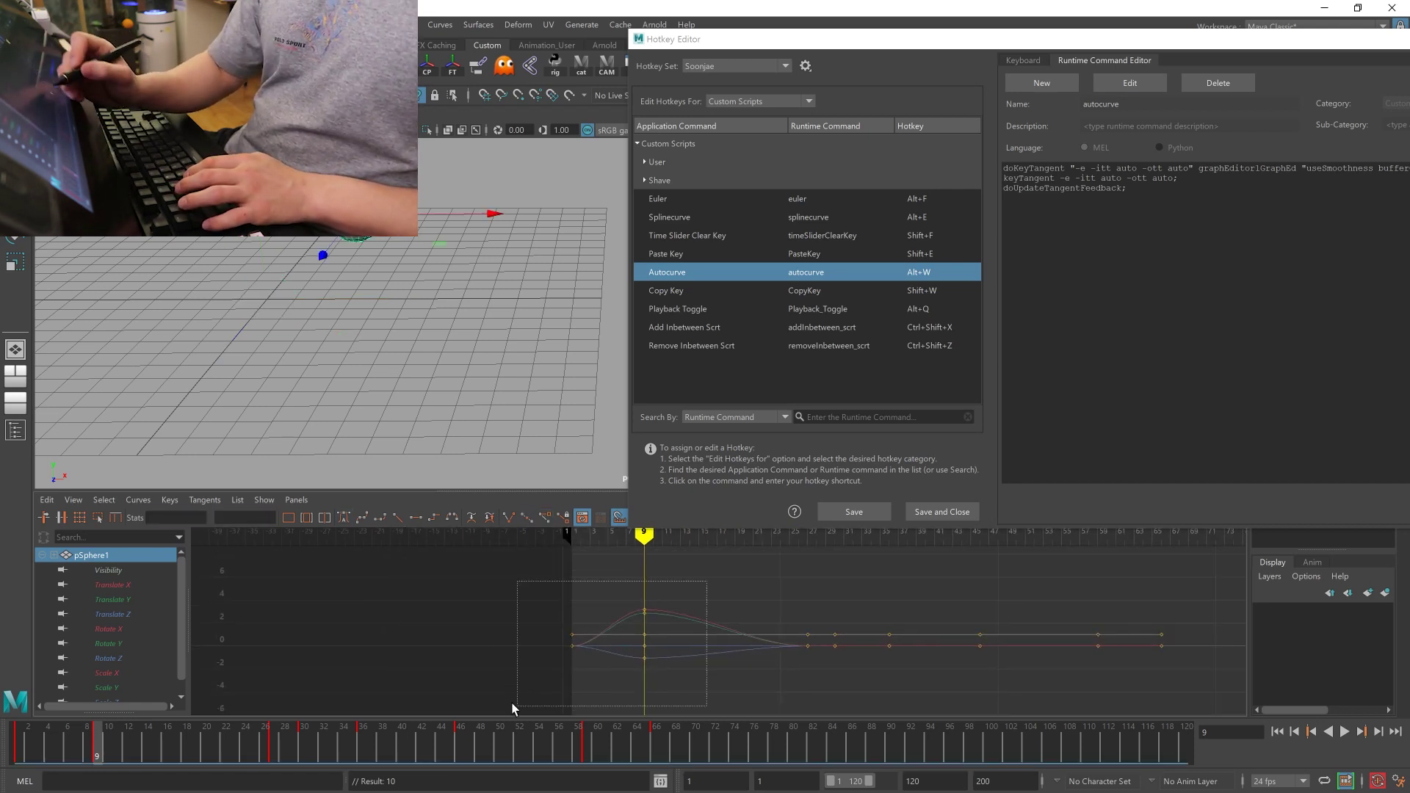
pyautogui.click(434, 521)
pyautogui.click(587, 690)
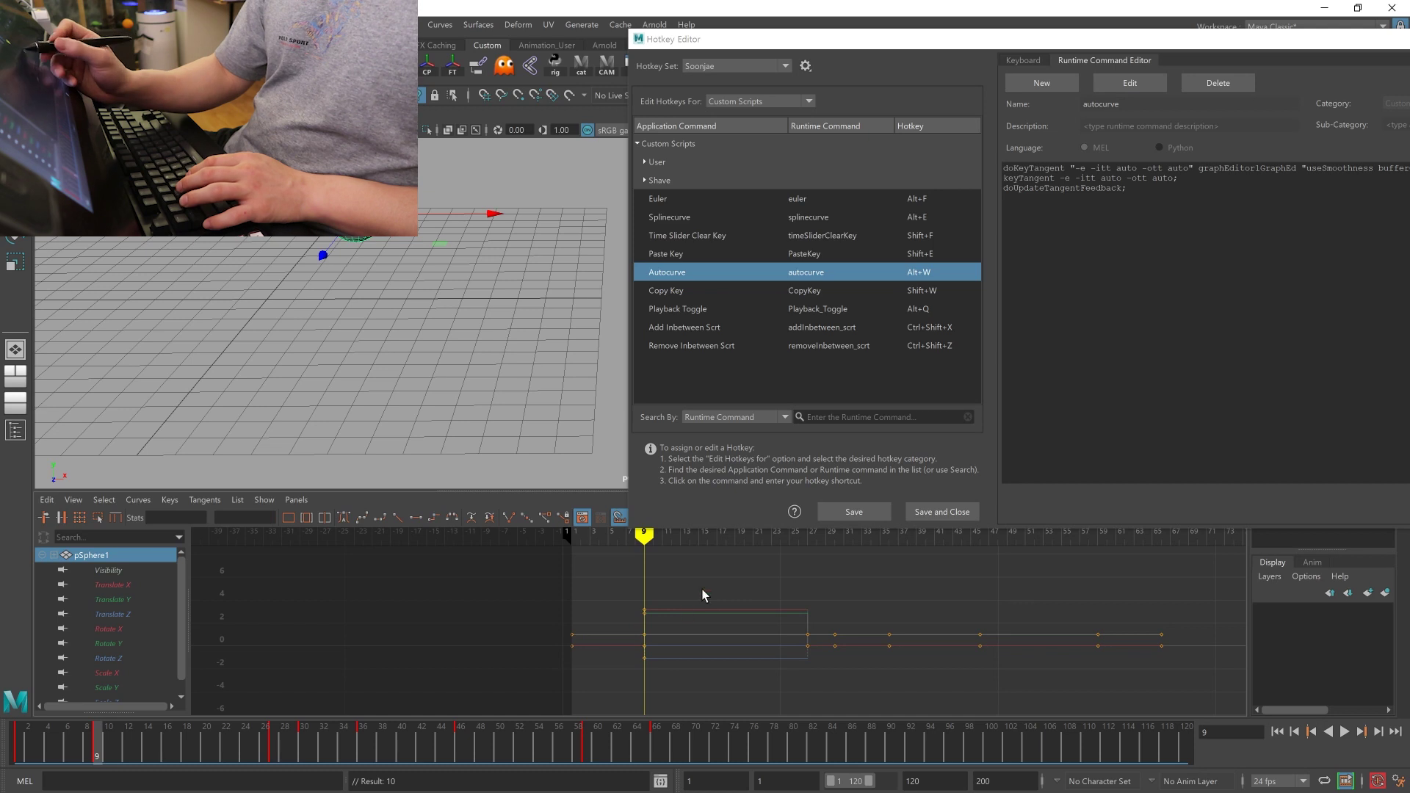
# - Give the frame-9 keys auto tangents, tilt one key's tangent, then restore auto tangents with Alt+W
pyautogui.moveTo(702, 595); pyautogui.dragTo(517, 695)
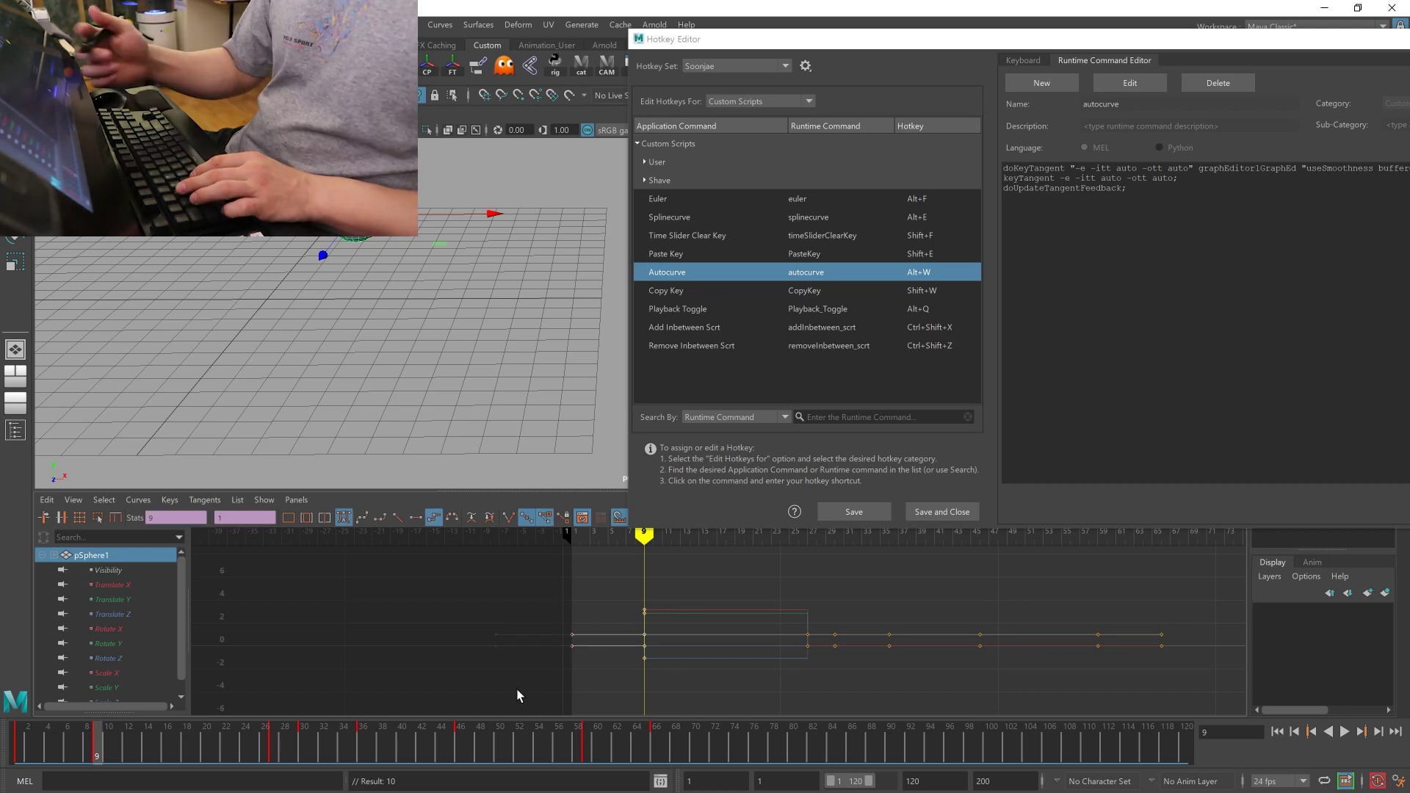
pyautogui.hotkey('shift', 'w')
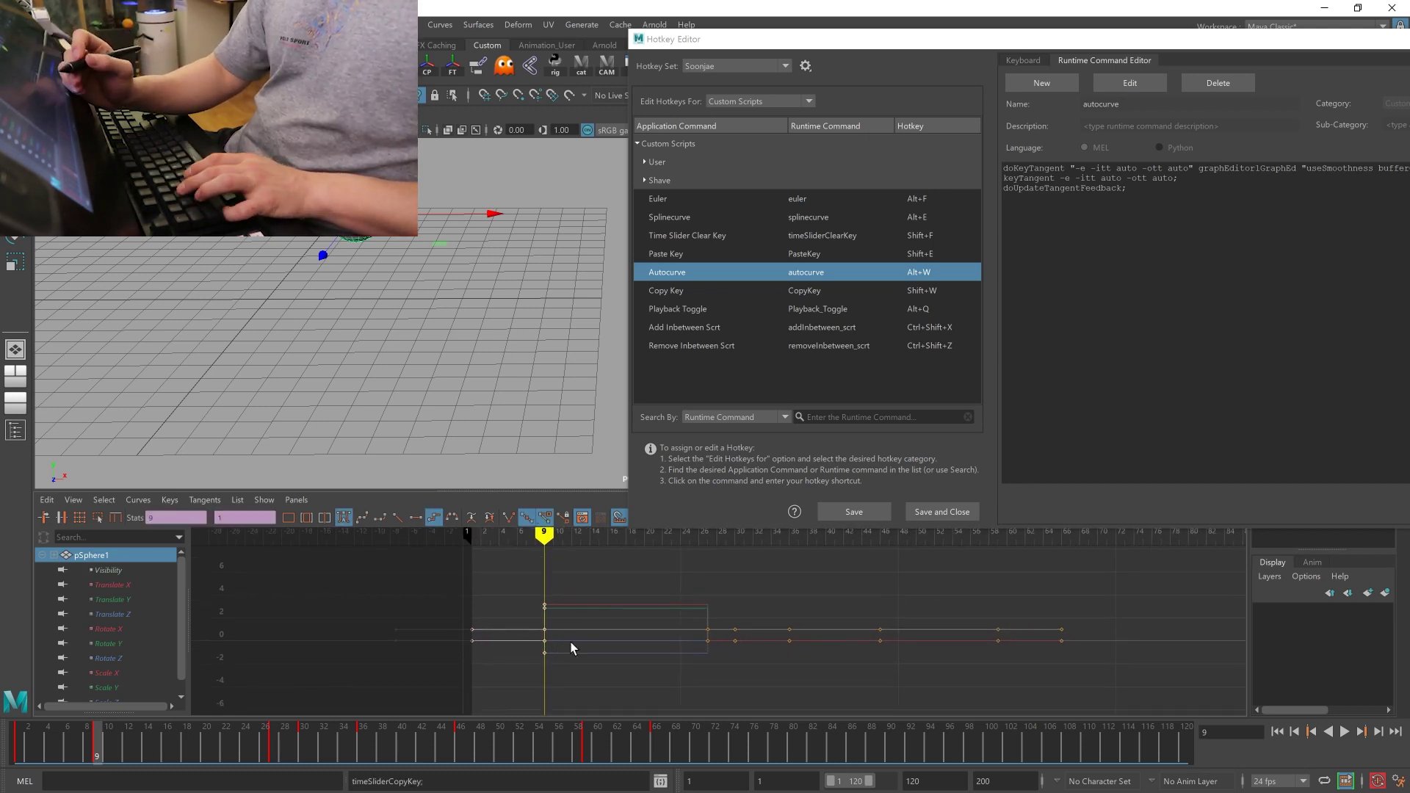
pyautogui.hotkey('alt', 'w')
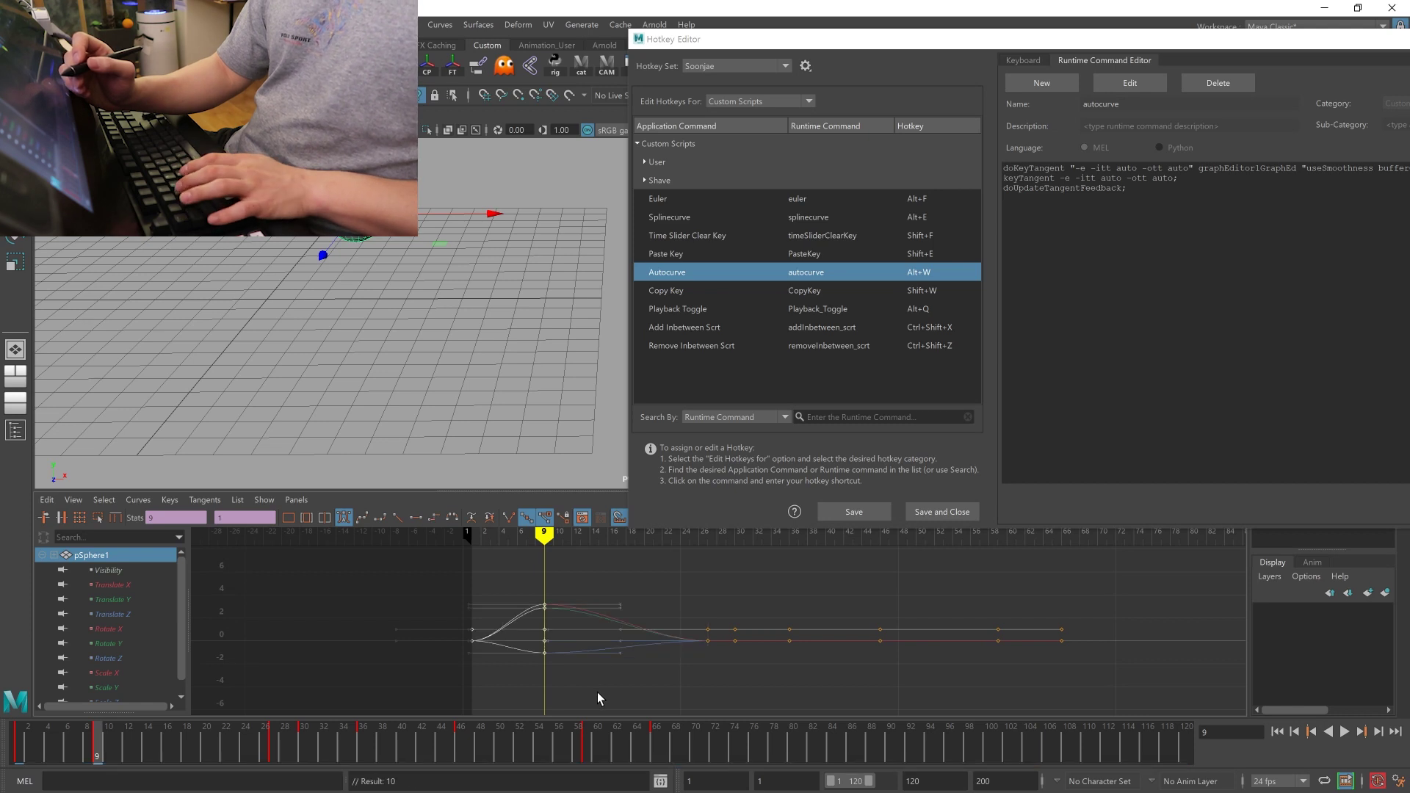
pyautogui.click(544, 606)
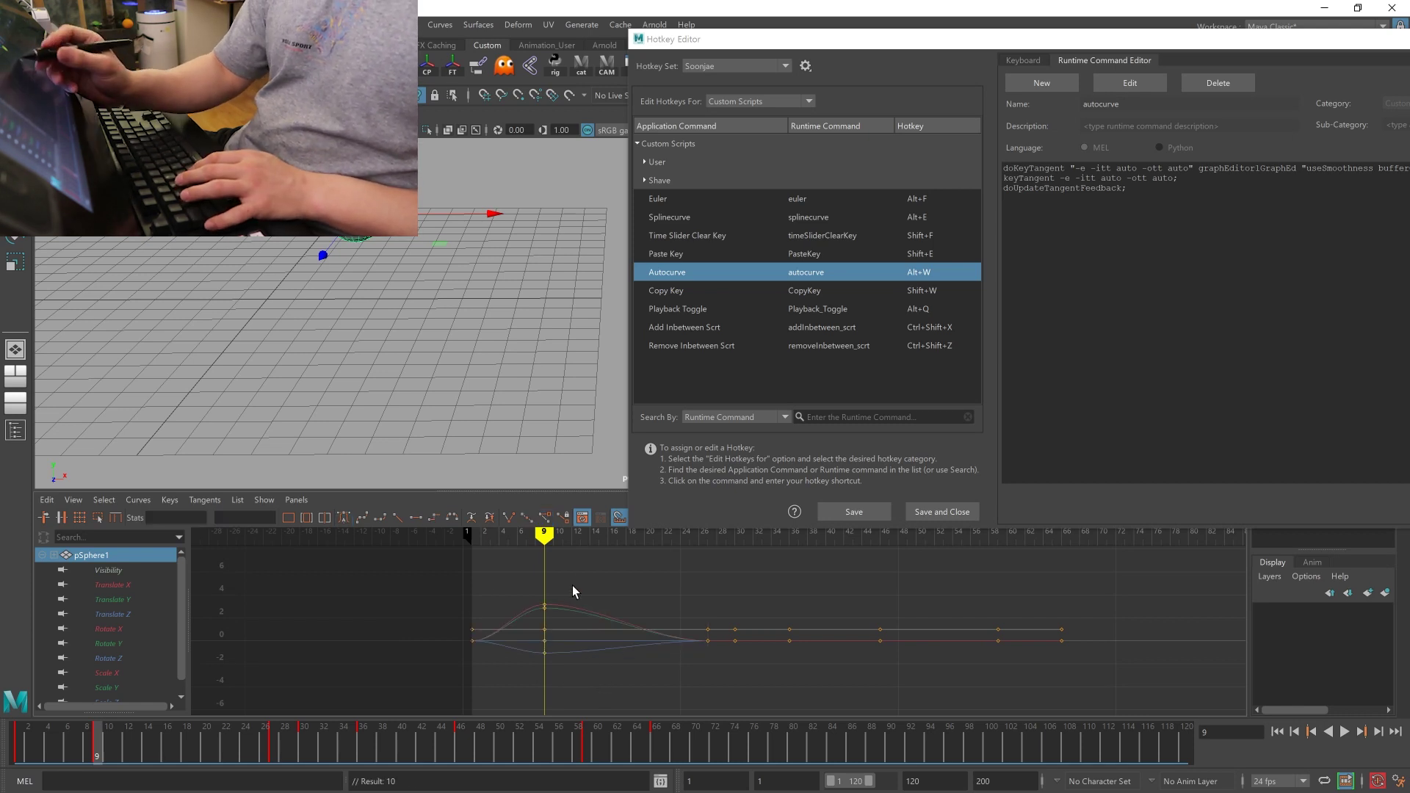
pyautogui.moveTo(592, 599); pyautogui.dragTo(571, 729)
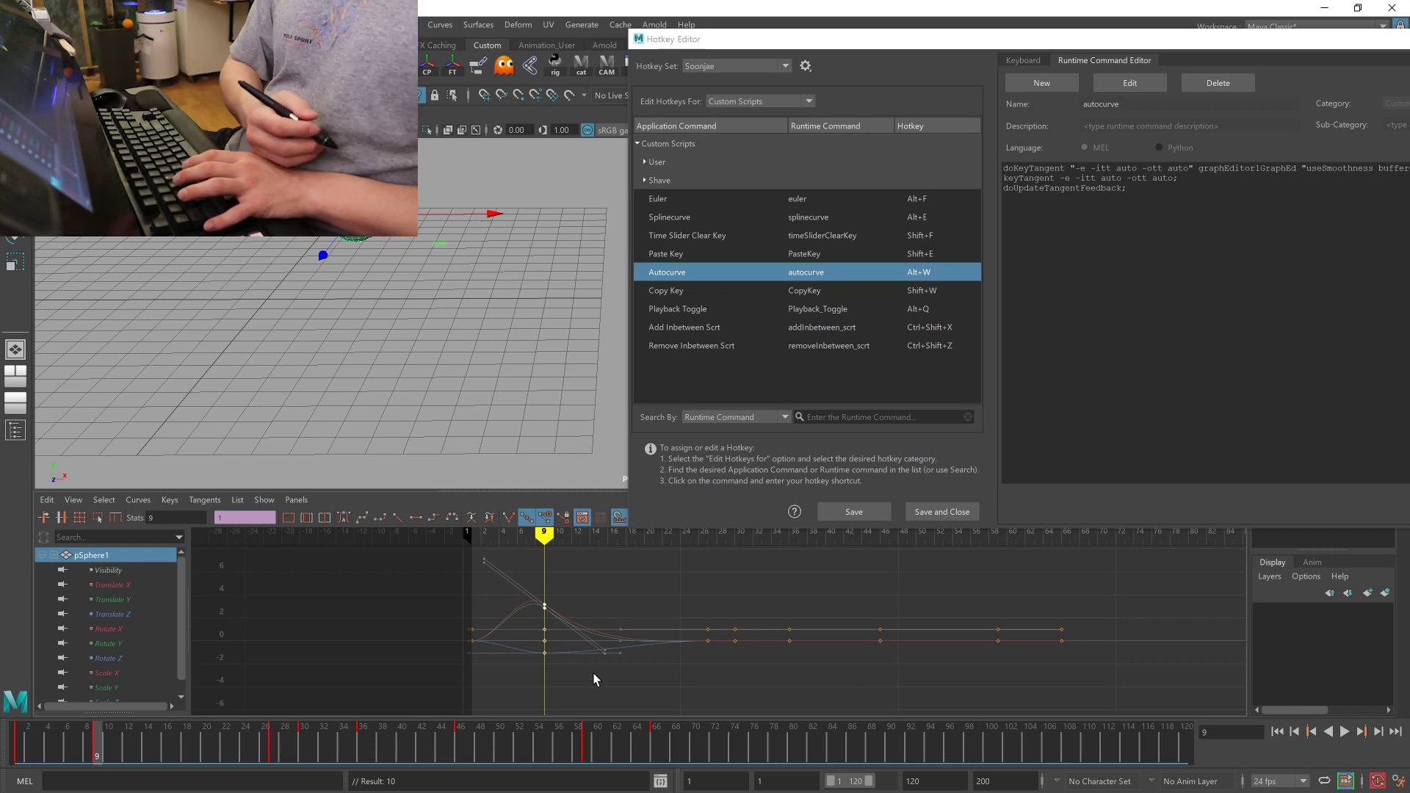
pyautogui.hotkey('alt', 'w')
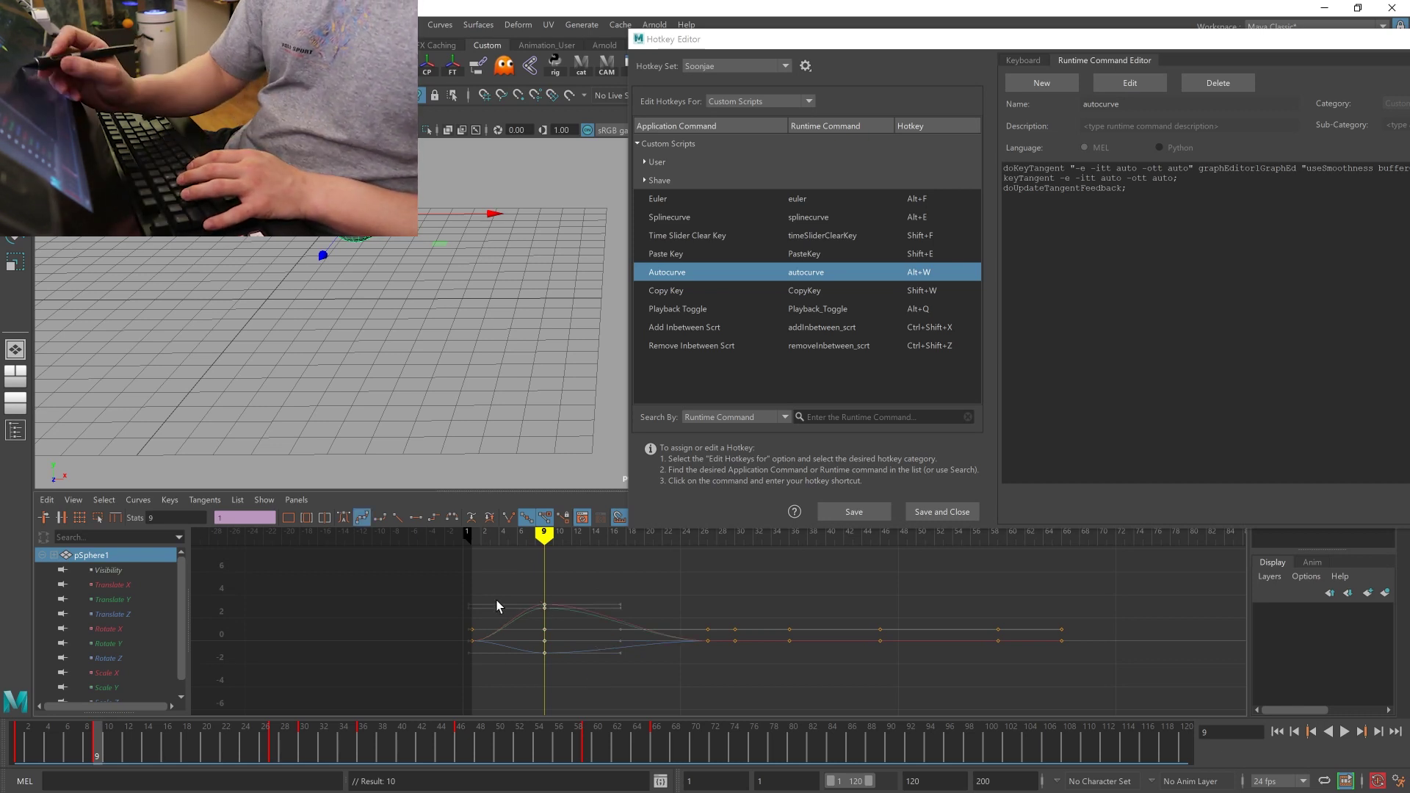
# - Give the frame-1 keys spline tangents, then switch them to auto tangents with Alt+W
pyautogui.keyDown('alt'); pyautogui.moveTo(497, 617); pyautogui.dragTo(560, 681, button='right'); pyautogui.keyUp('alt')
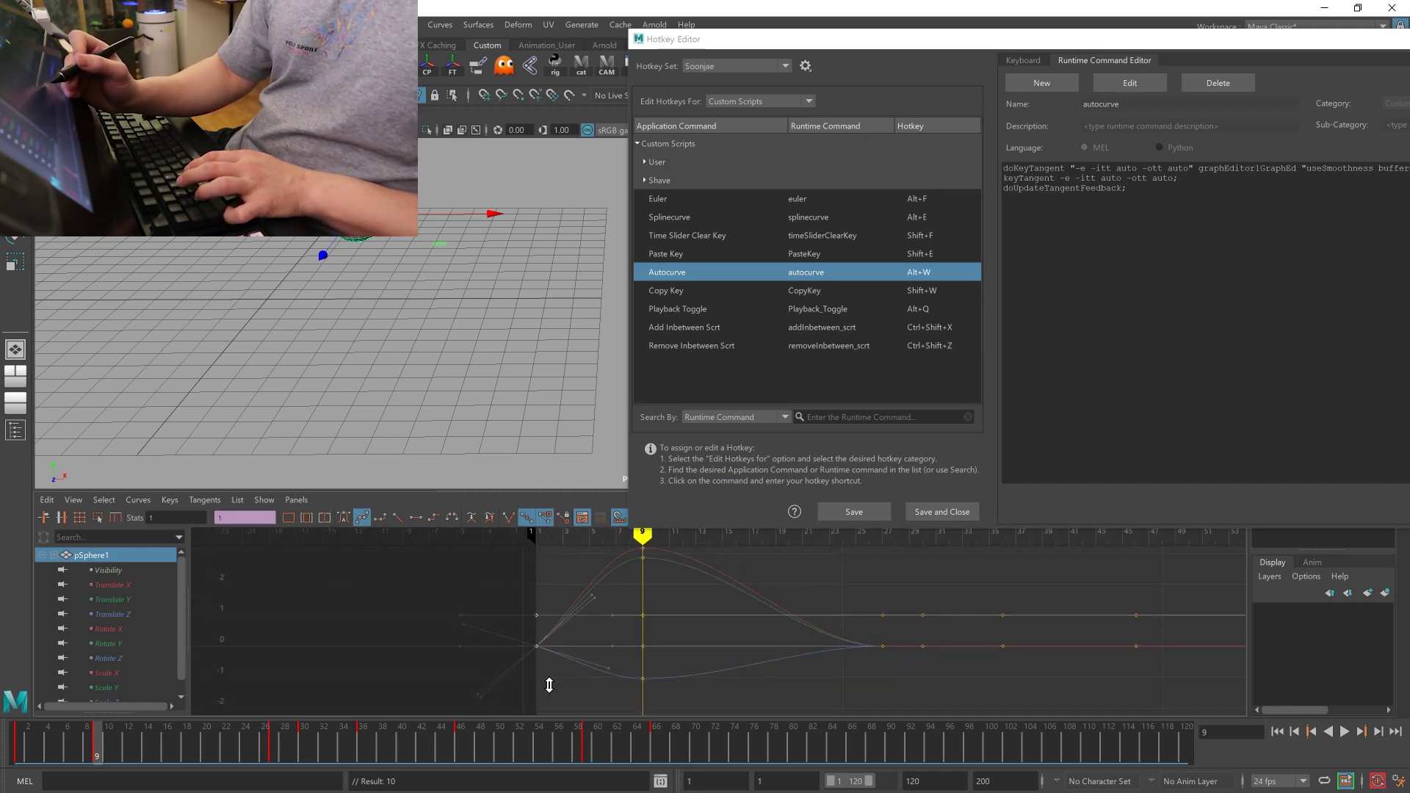
pyautogui.hotkey('alt', 'e')
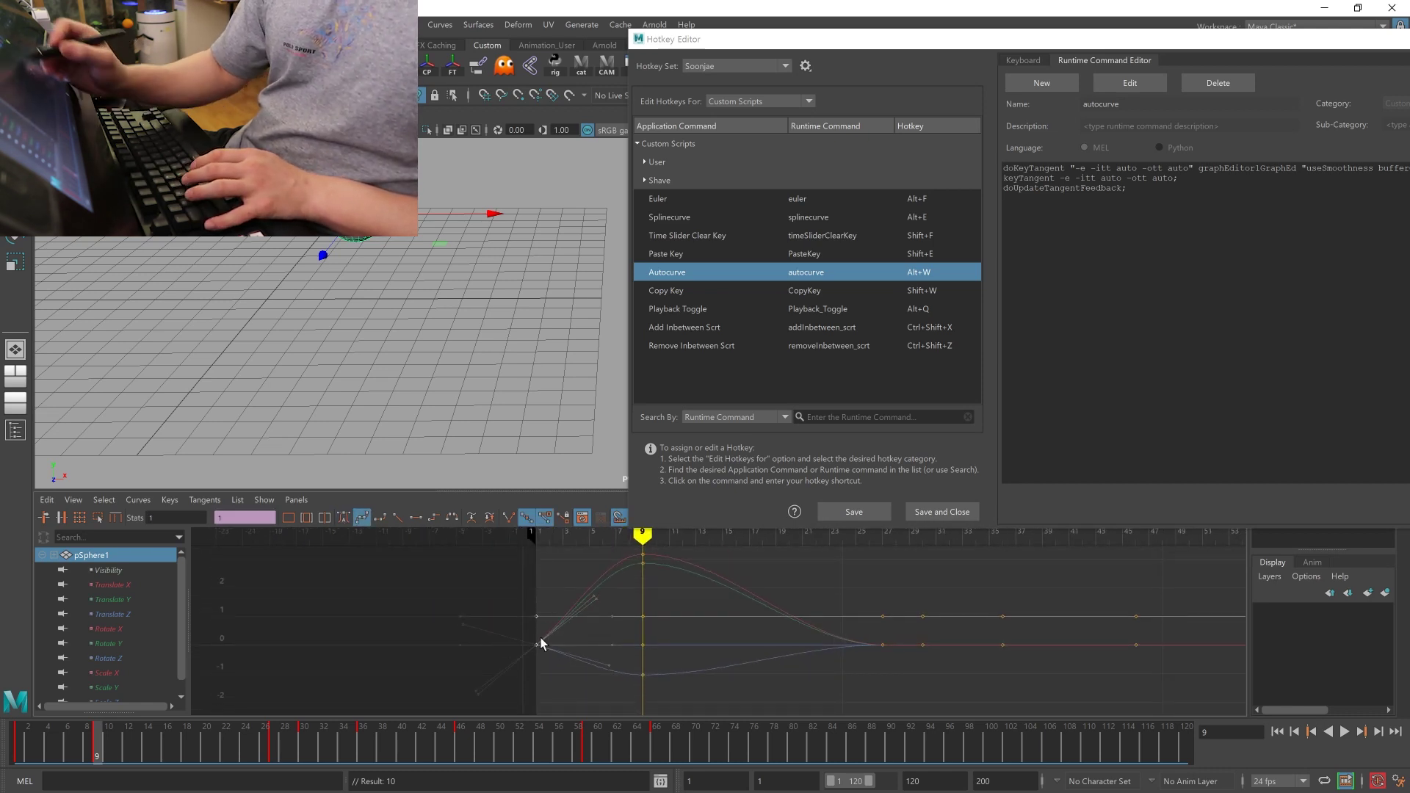
pyautogui.click(516, 639)
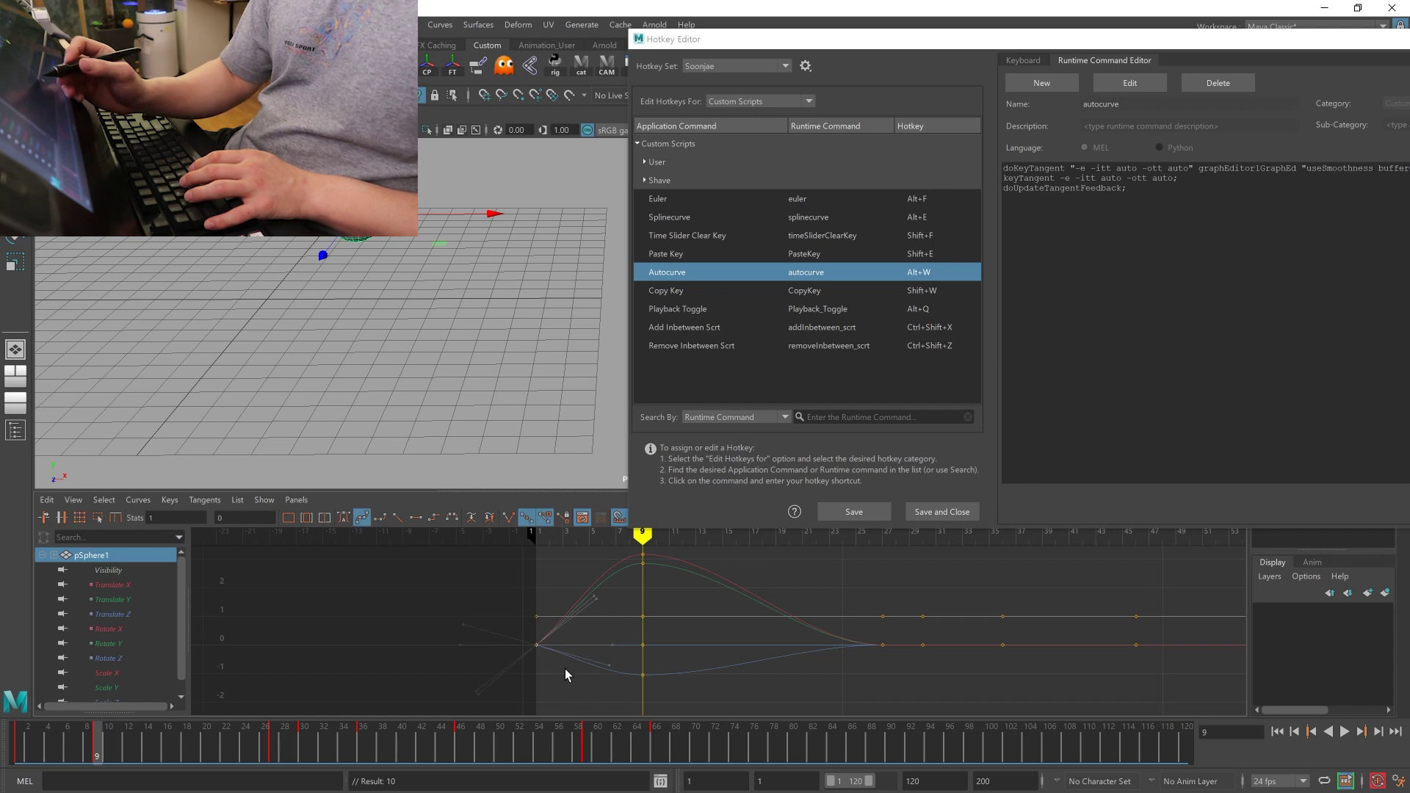
pyautogui.moveTo(518, 632); pyautogui.dragTo(517, 630)
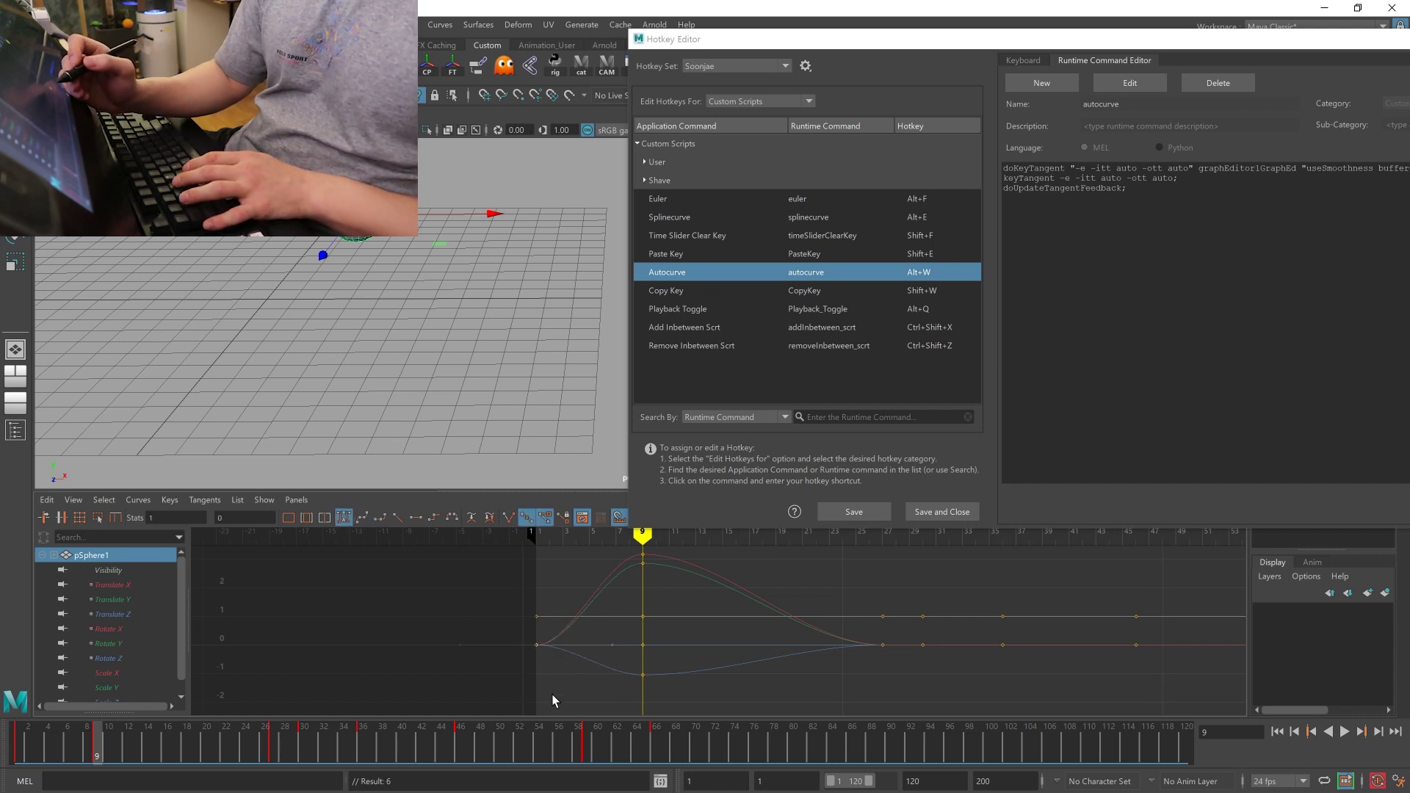
pyautogui.hotkey('alt', 'w')
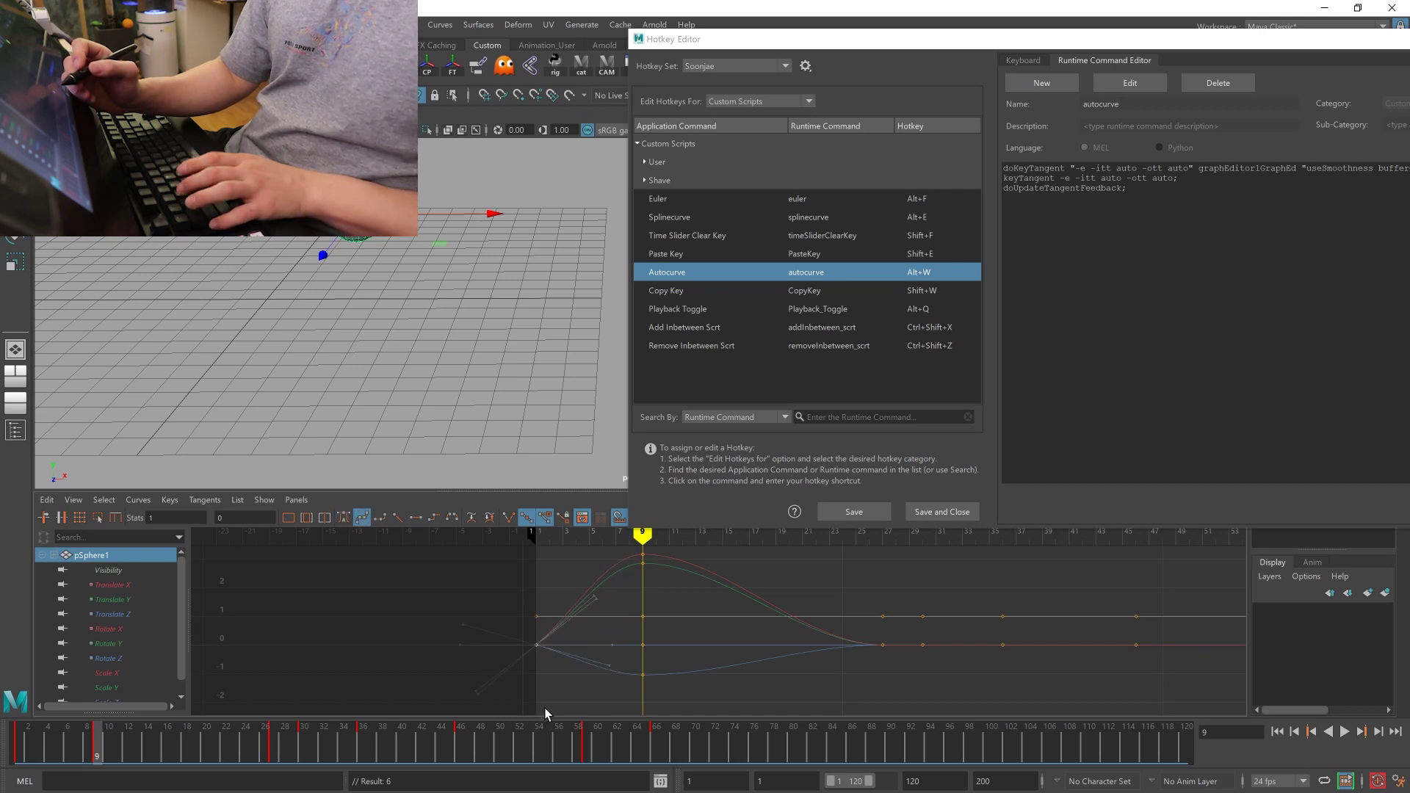
# - Review the Splinecurve script and reapply auto tangents to the frame-1 keys
pyautogui.click(554, 688)
pyautogui.click(918, 216)
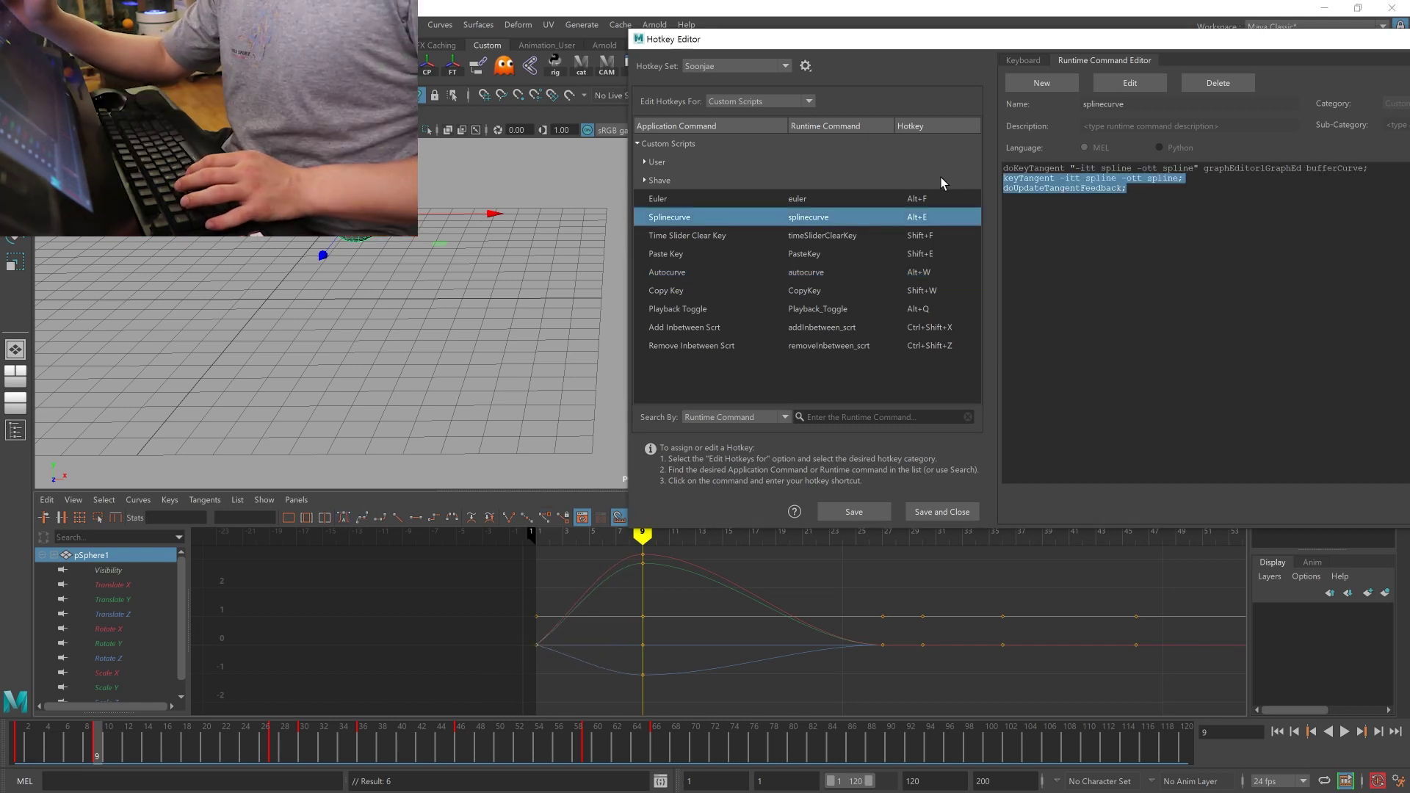
pyautogui.moveTo(1127, 188); pyautogui.dragTo(980, 168)
pyautogui.moveTo(518, 602); pyautogui.dragTo(558, 660)
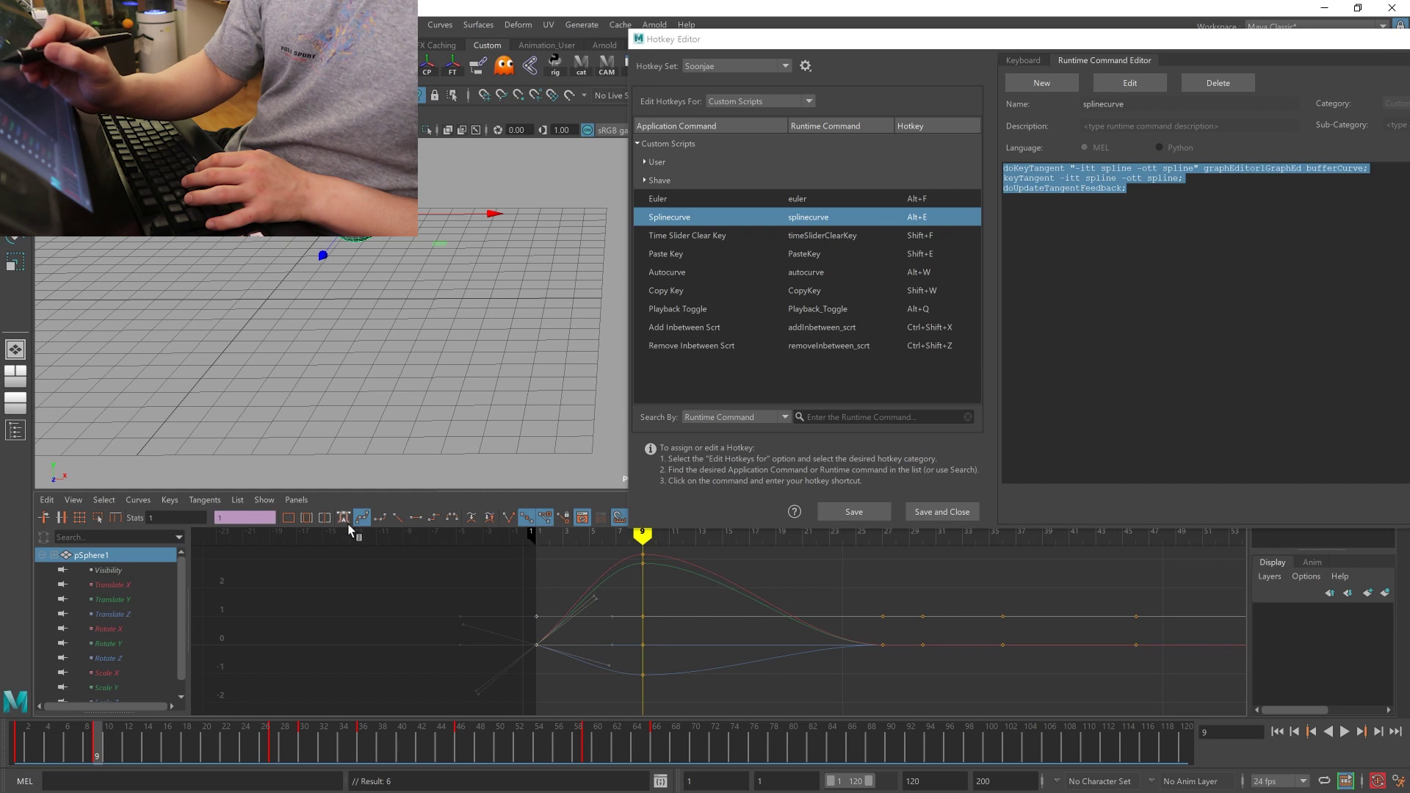
pyautogui.click(343, 517)
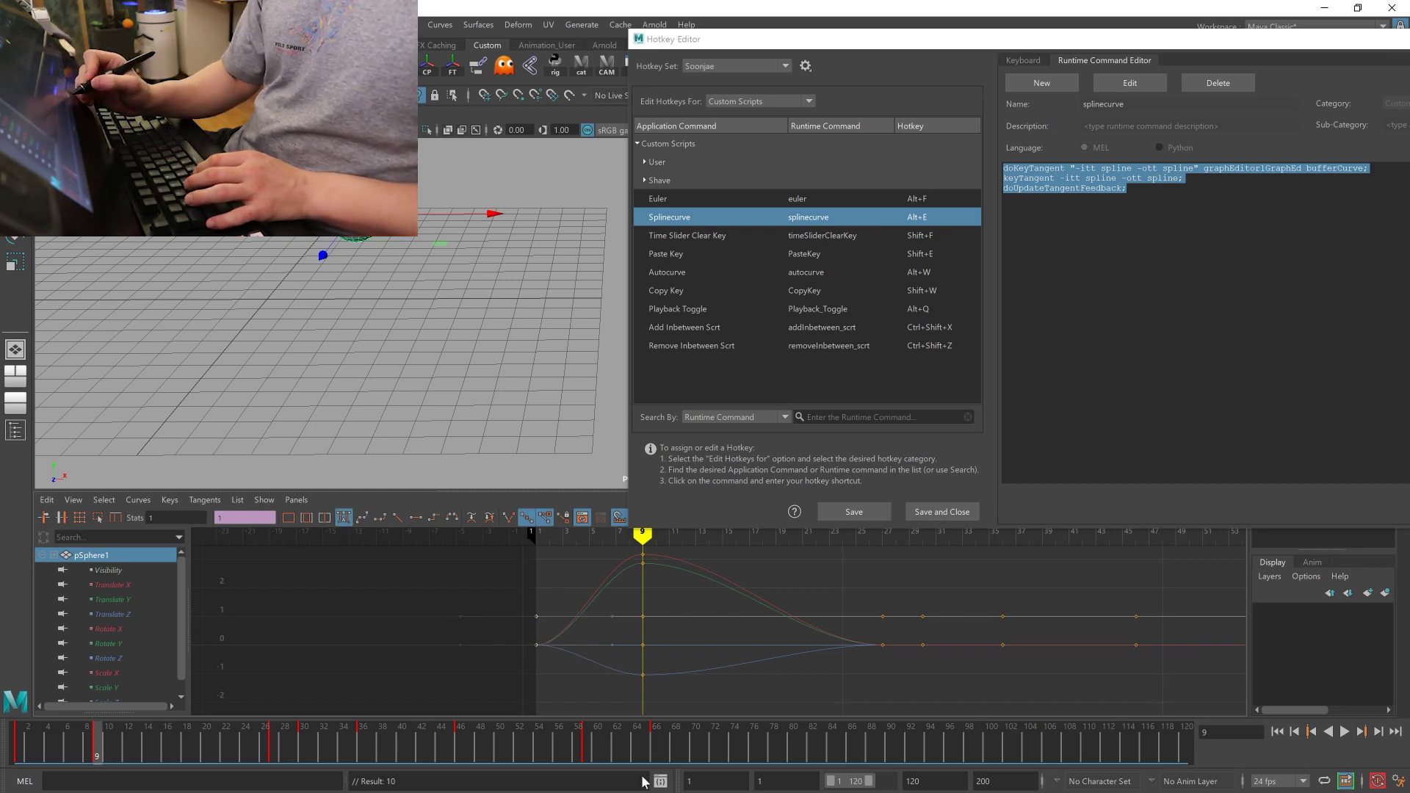
# - Compare the logged auto-tangent command in the script history with the Splinecurve script
pyautogui.click(660, 781)
pyautogui.moveTo(487, 493); pyautogui.dragTo(593, 387)
pyautogui.scroll(-2, 777, 548)
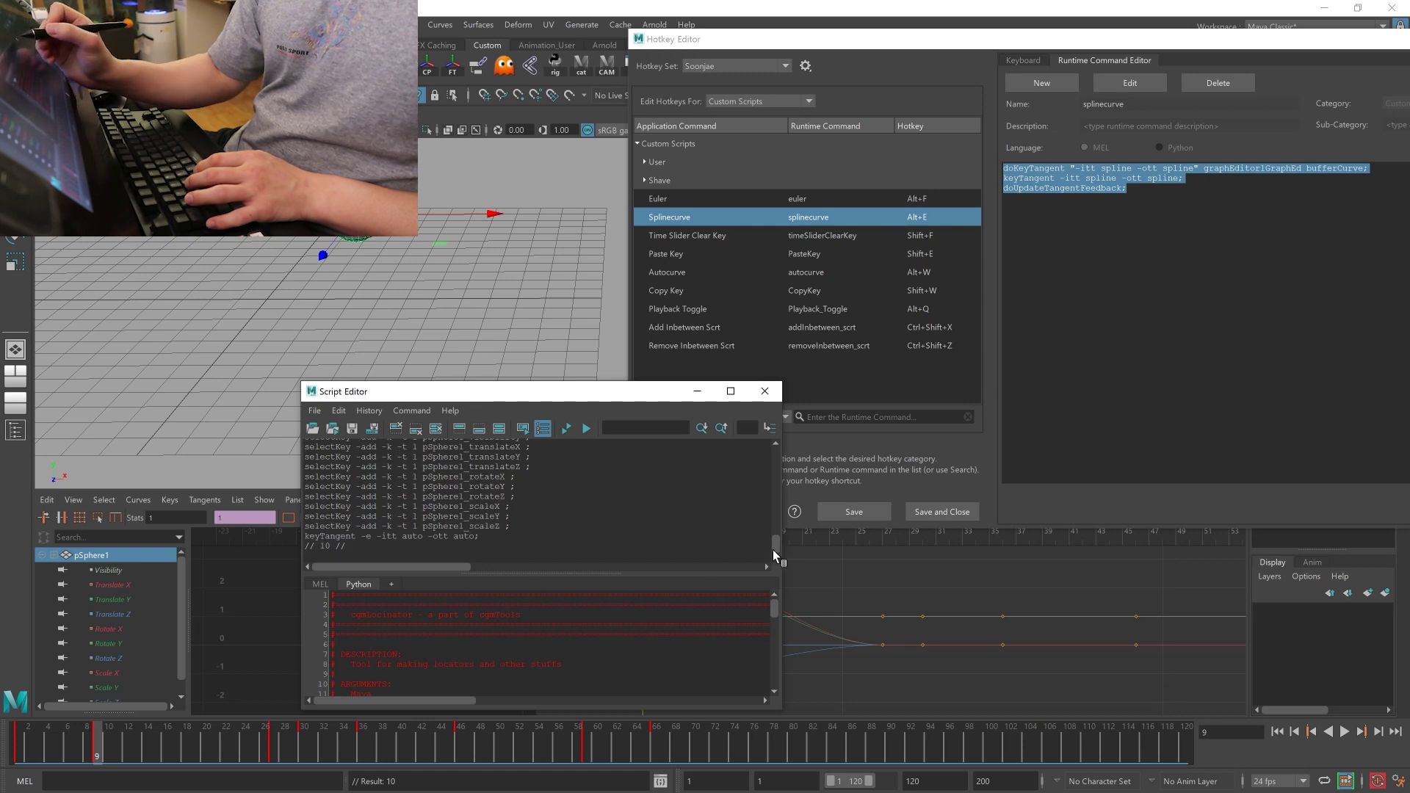
pyautogui.moveTo(305, 536); pyautogui.dragTo(479, 536)
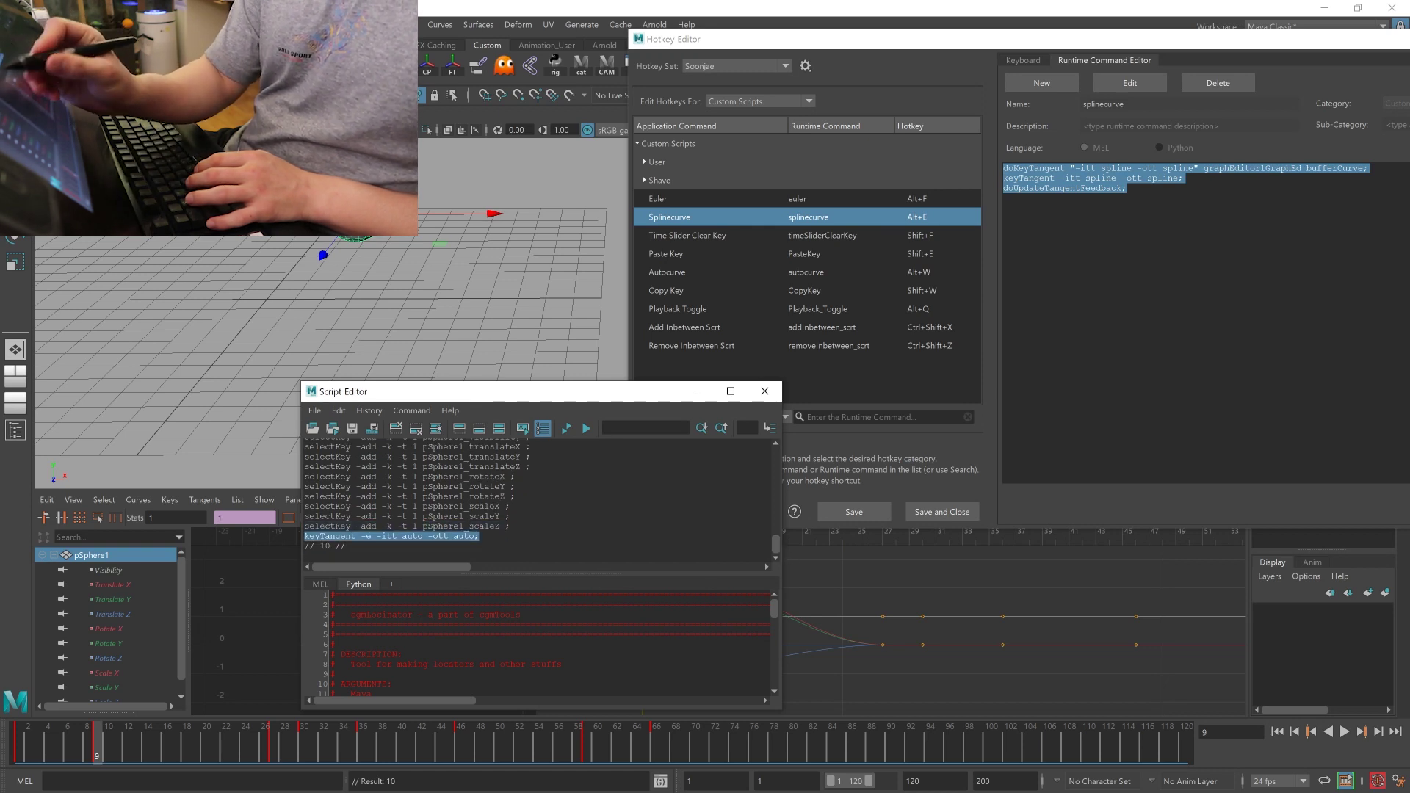
pyautogui.moveTo(1004, 168); pyautogui.dragTo(1183, 178)
pyautogui.press('Right')
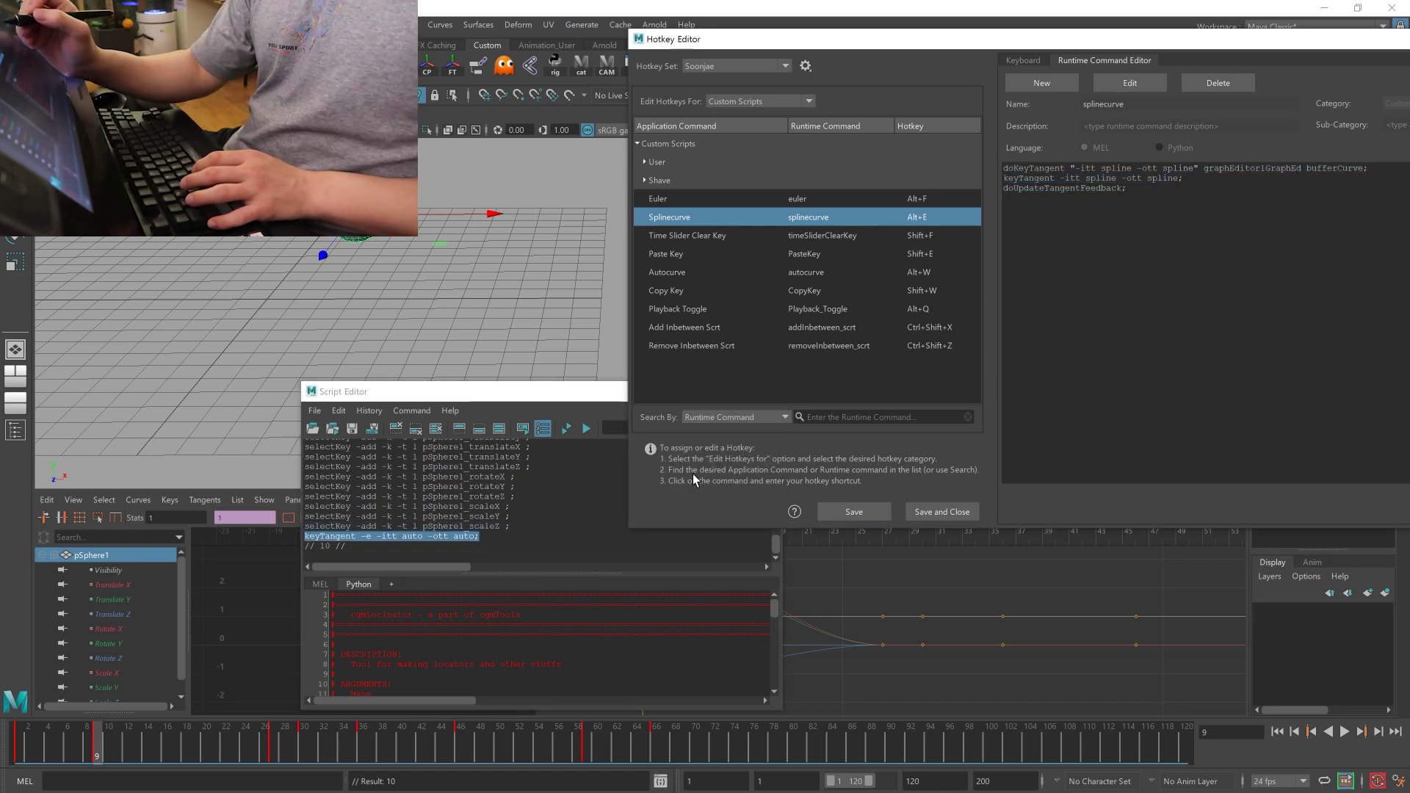
pyautogui.click(513, 500)
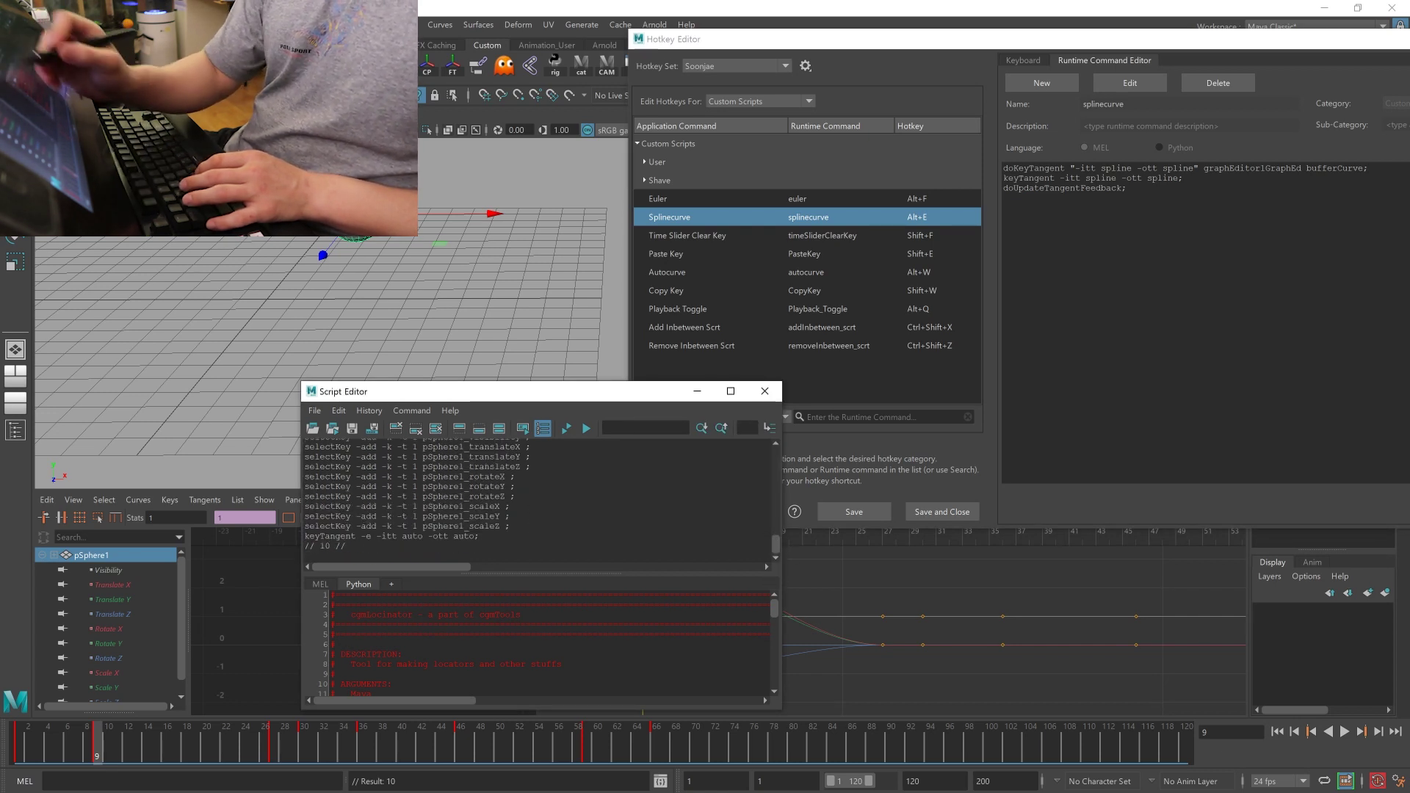
pyautogui.moveTo(455, 391); pyautogui.dragTo(649, 158)
# - Give the frame-9 Translate X and Y keys spline tangents and inspect the logged keyTangent command
pyautogui.moveTo(661, 545); pyautogui.dragTo(630, 592)
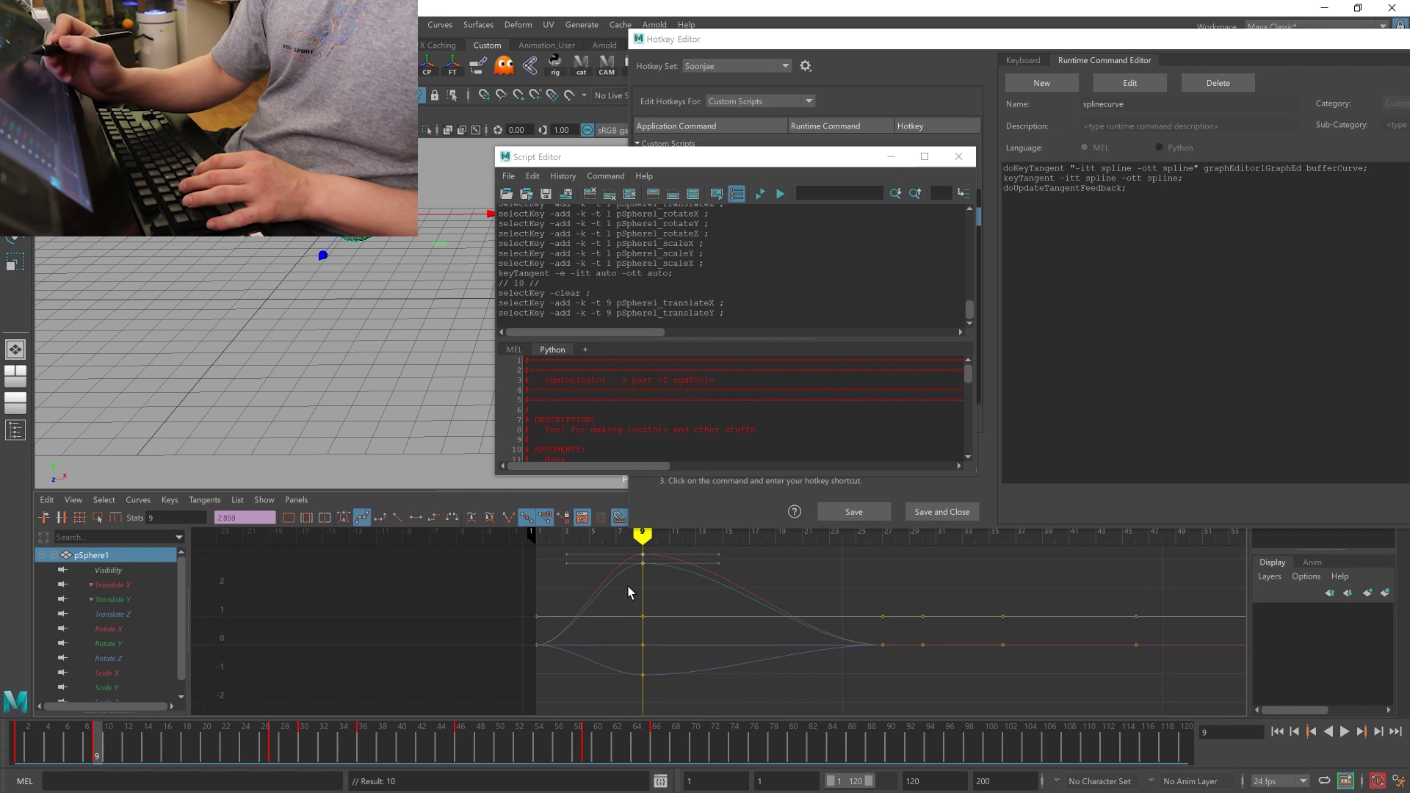
pyautogui.click(361, 518)
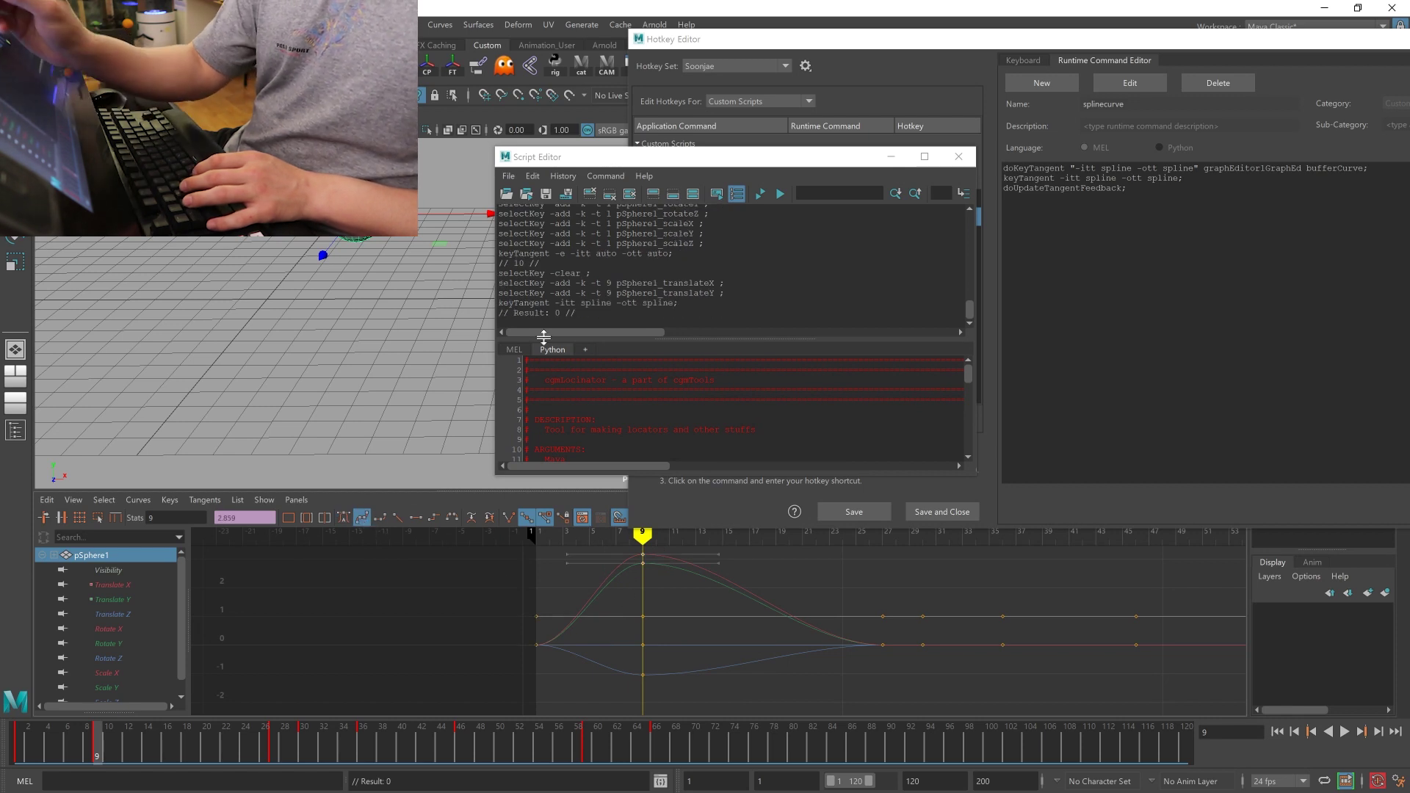
pyautogui.moveTo(611, 303); pyautogui.dragTo(677, 302)
pyautogui.click(498, 316)
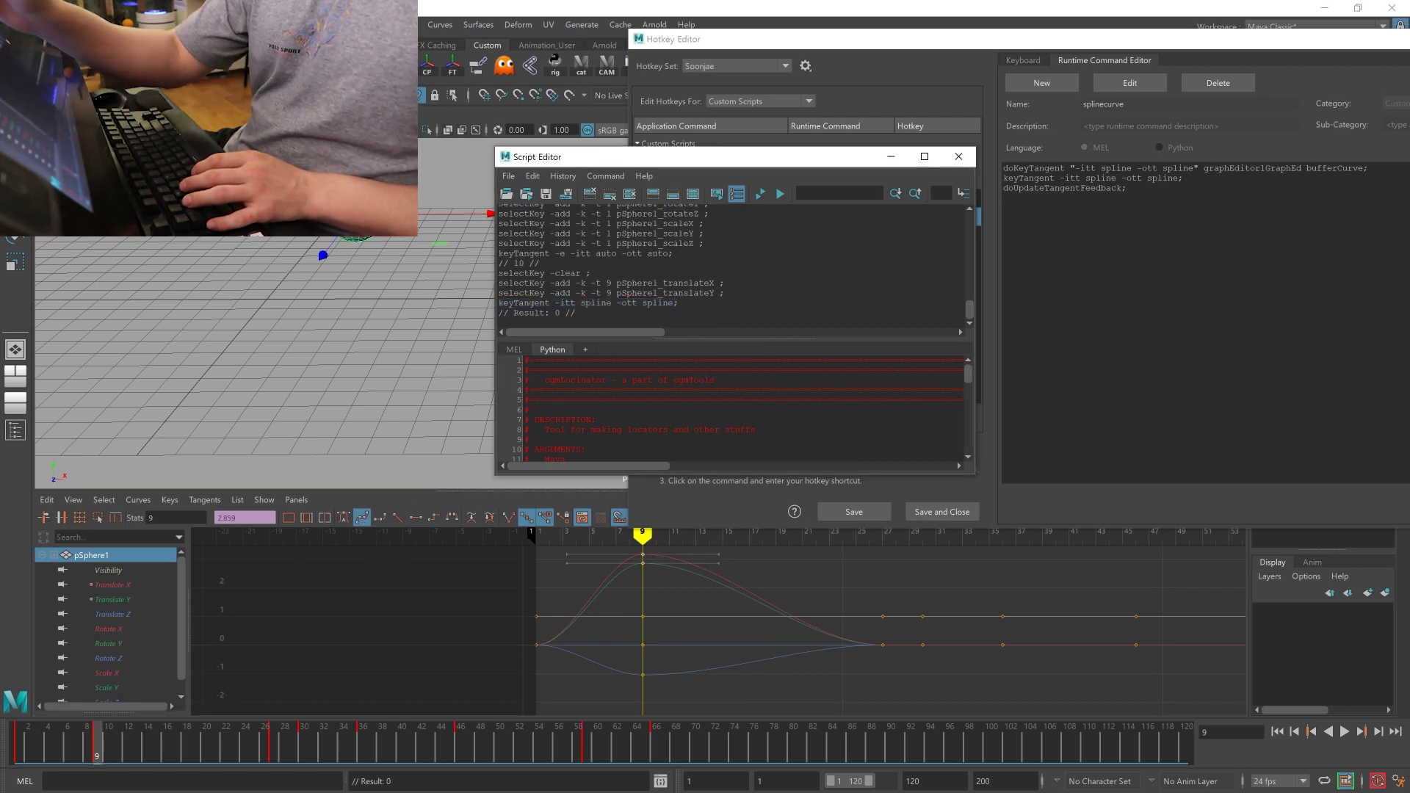
pyautogui.click(532, 175)
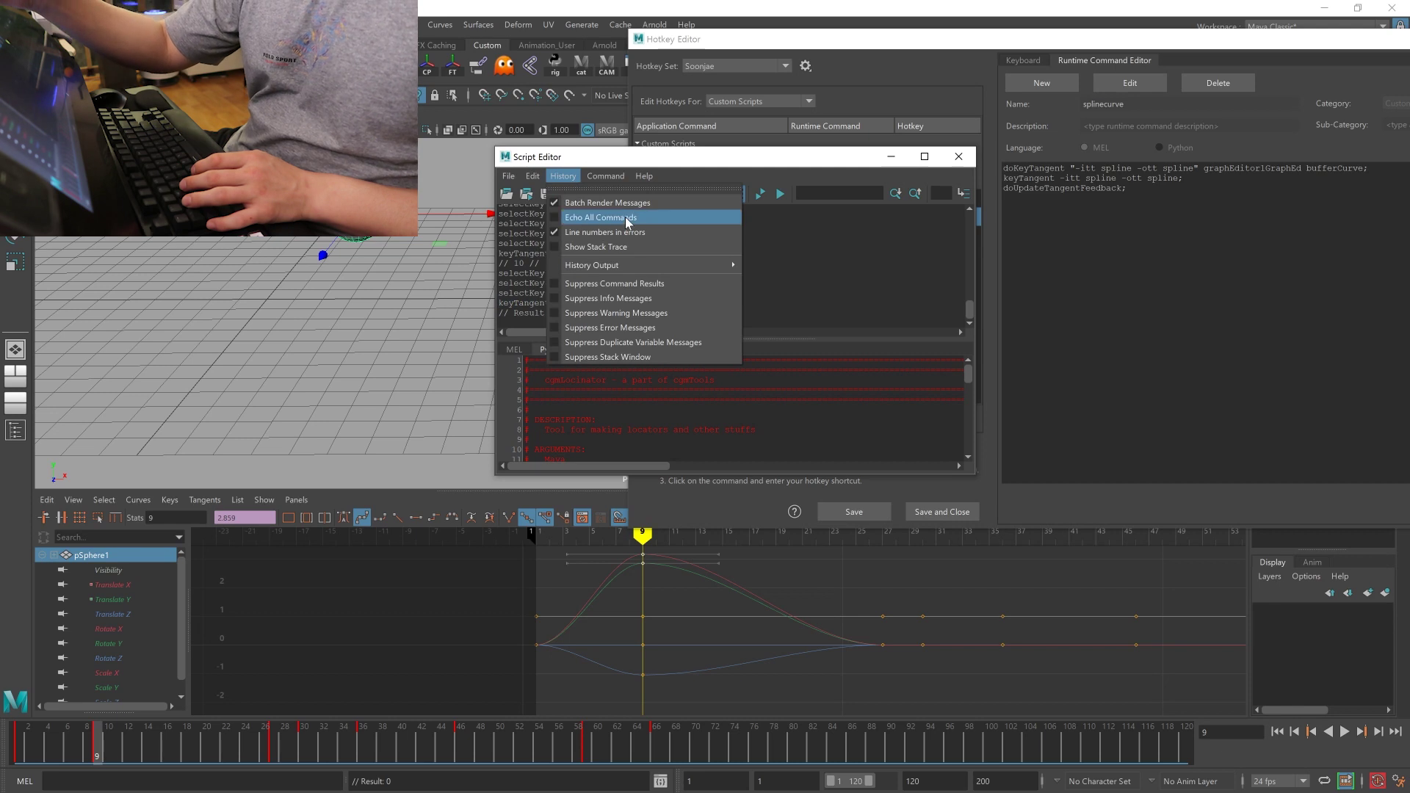
# - Enable Echo All Commands, apply Auto Tangents to the frame-9 keys, and inspect the logged doKeyTangent lines
pyautogui.click(625, 217)
pyautogui.click(344, 517)
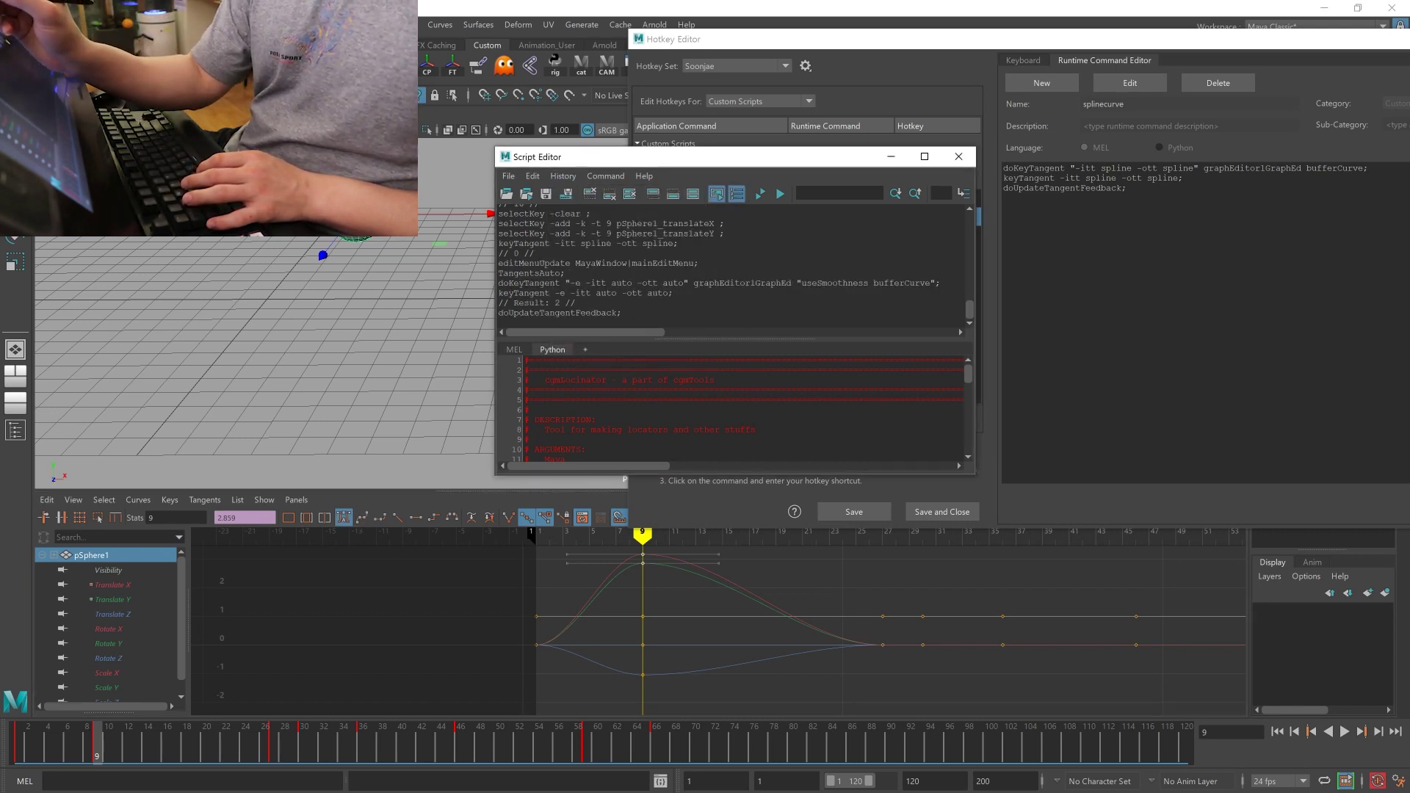
pyautogui.moveTo(623, 313); pyautogui.dragTo(500, 313)
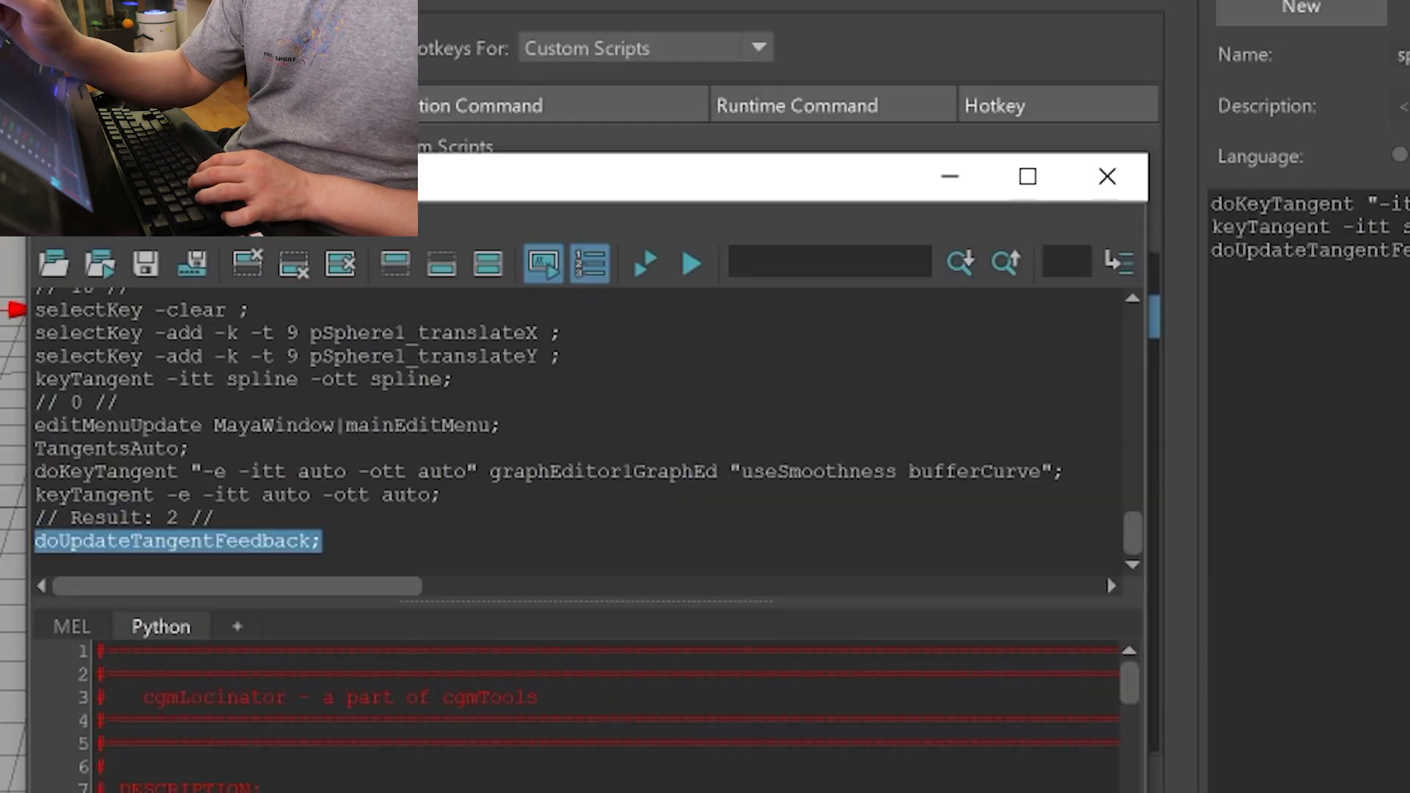
pyautogui.moveTo(46, 472); pyautogui.dragTo(334, 472)
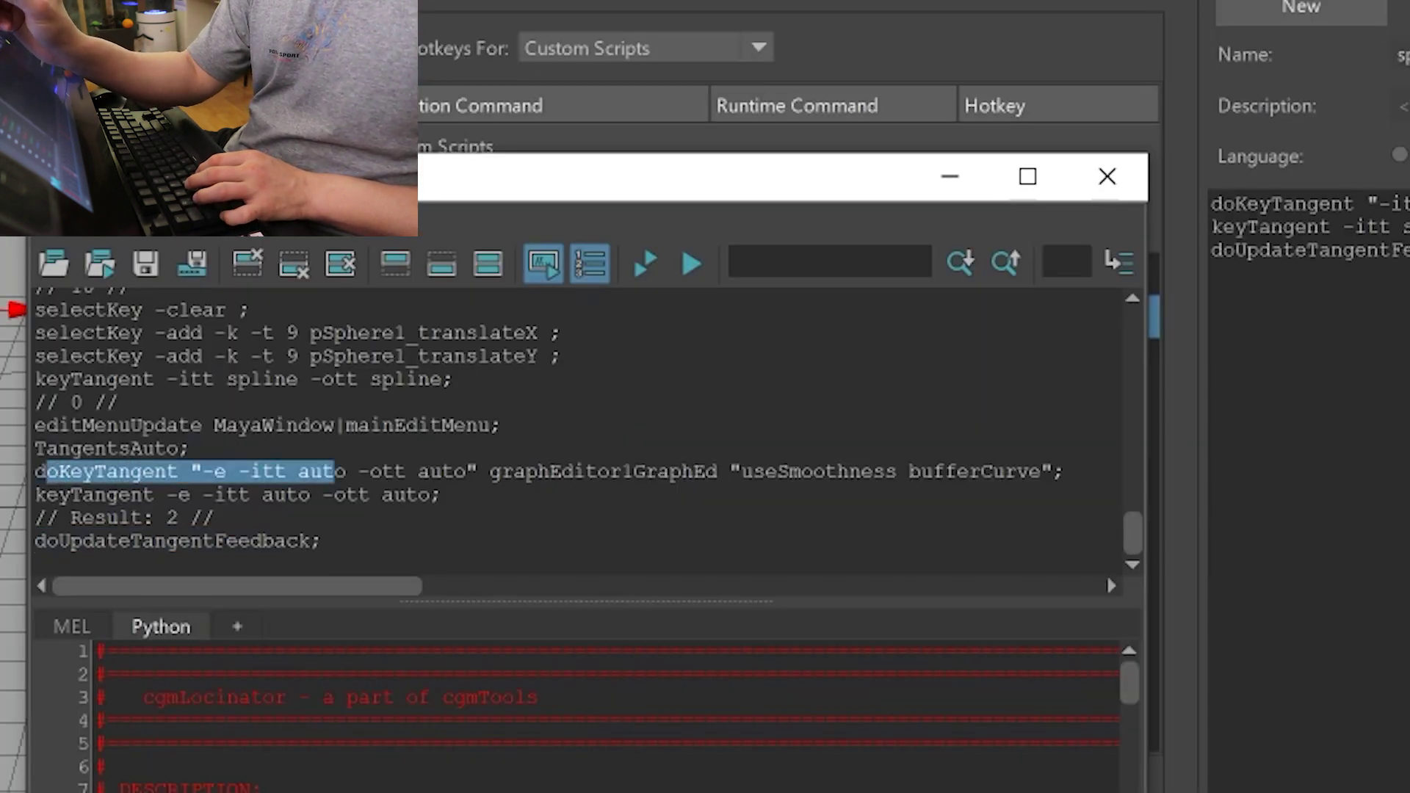
# - Select the logged keyTangent -itt auto -ott auto and doUpdateTangentFeedback lines, then all Splinecurve script text
pyautogui.moveTo(44, 495); pyautogui.dragTo(432, 495)
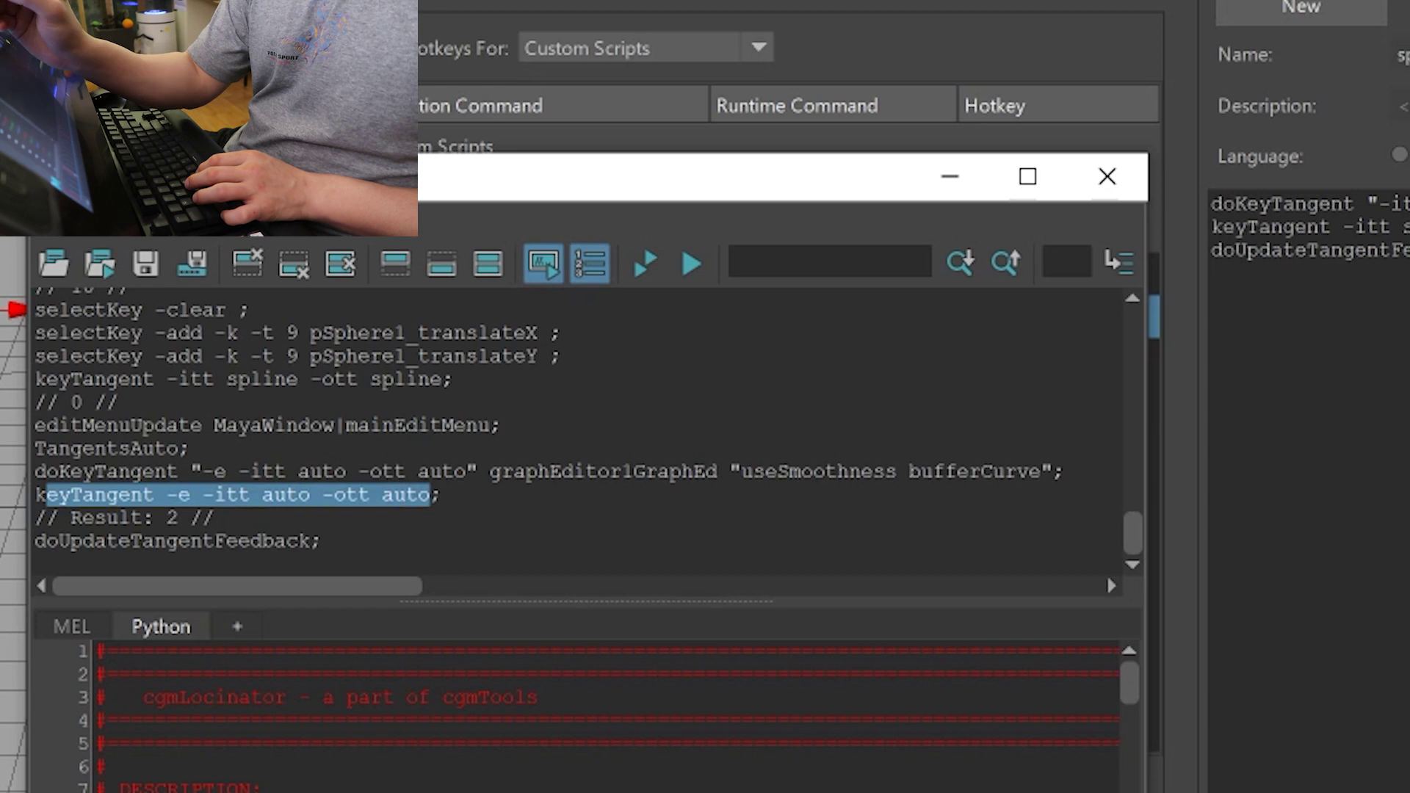
pyautogui.click(432, 495)
pyautogui.moveTo(34, 541); pyautogui.dragTo(328, 541)
pyautogui.click(329, 541)
pyautogui.moveTo(35, 541)
pyautogui.mouseDown()
pyautogui.moveTo(328, 541)
pyautogui.moveTo(34, 471)
pyautogui.mouseUp()
pyautogui.click(1307, 227)
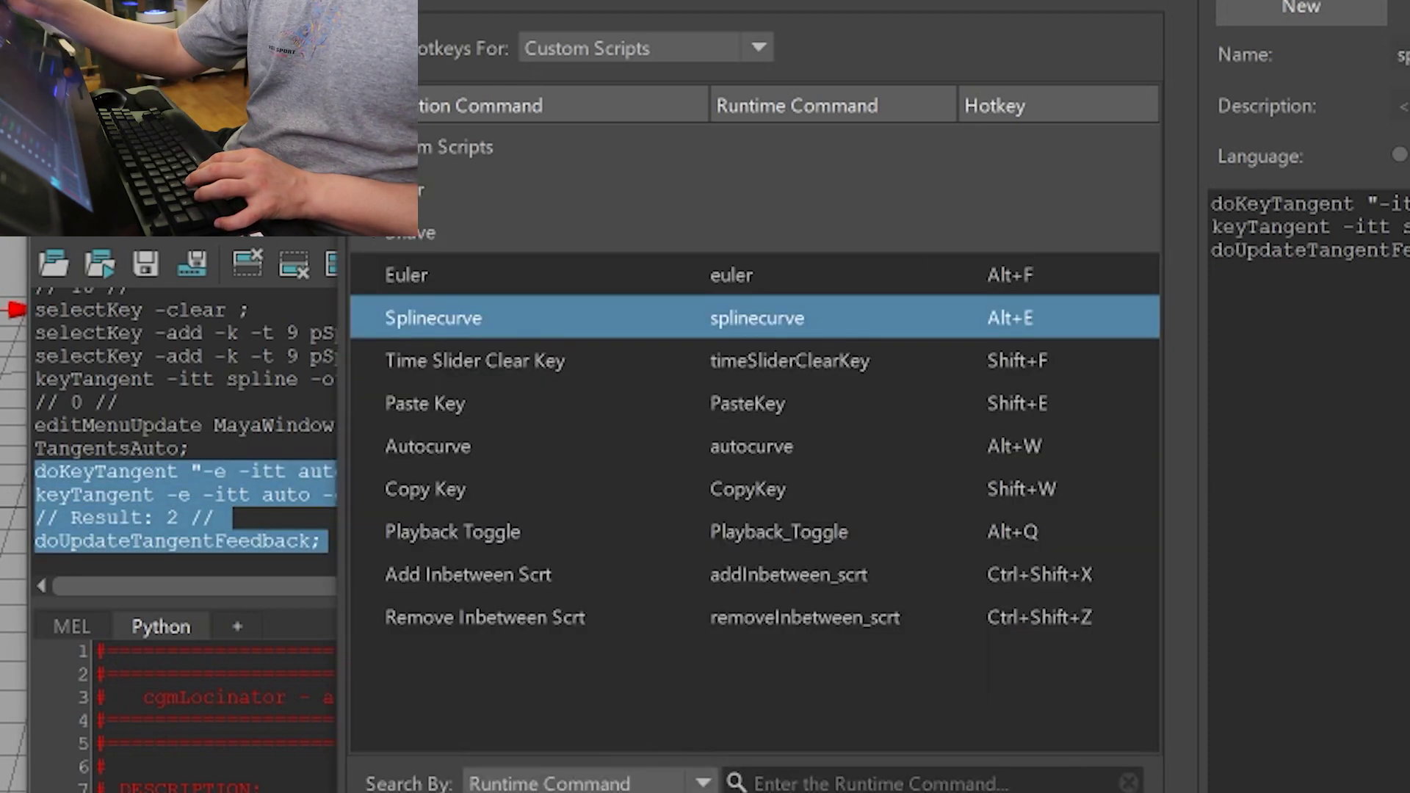
pyautogui.hotkey('ctrl', 'a')
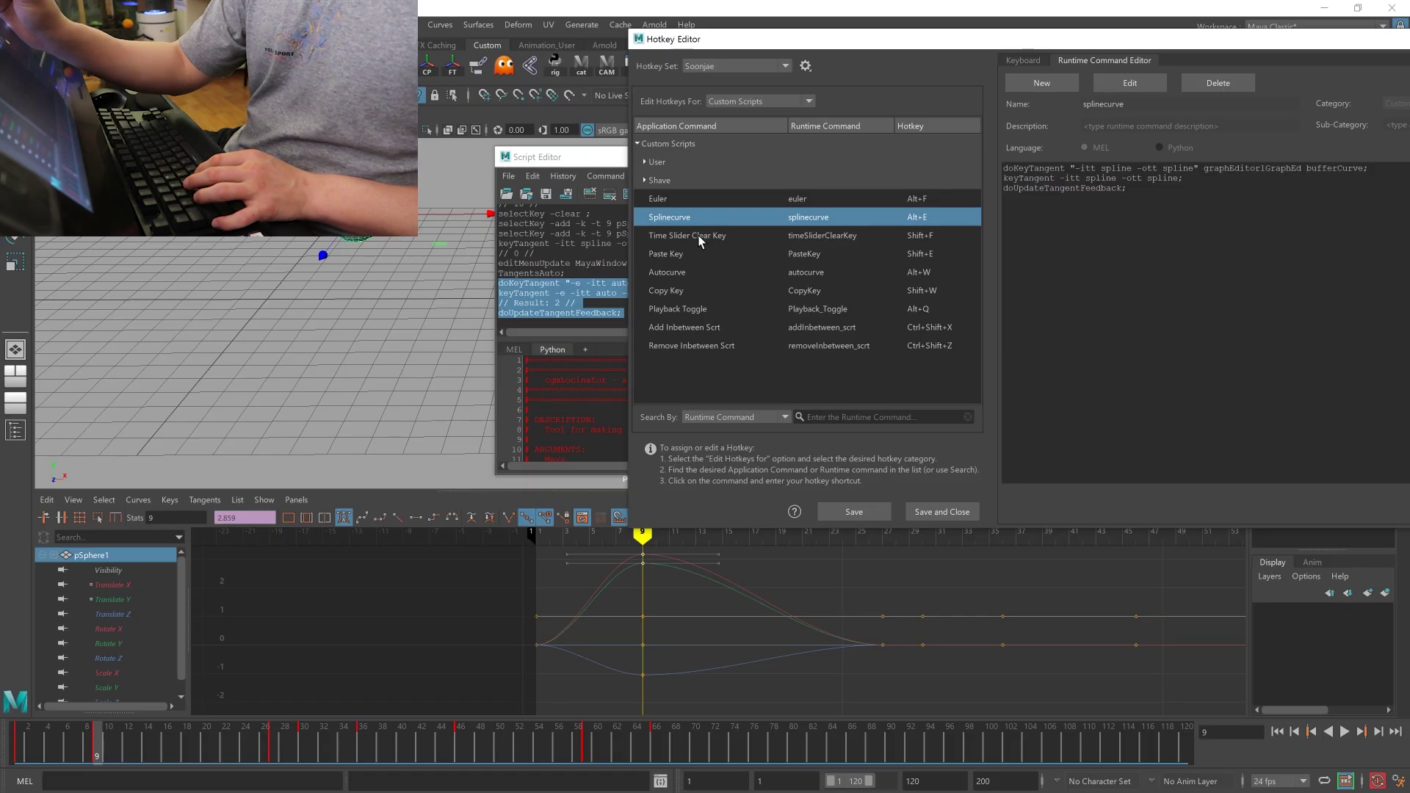
# - Display the Autocurve runtime command's script and clear the Graph Editor selection
pyautogui.click(683, 275)
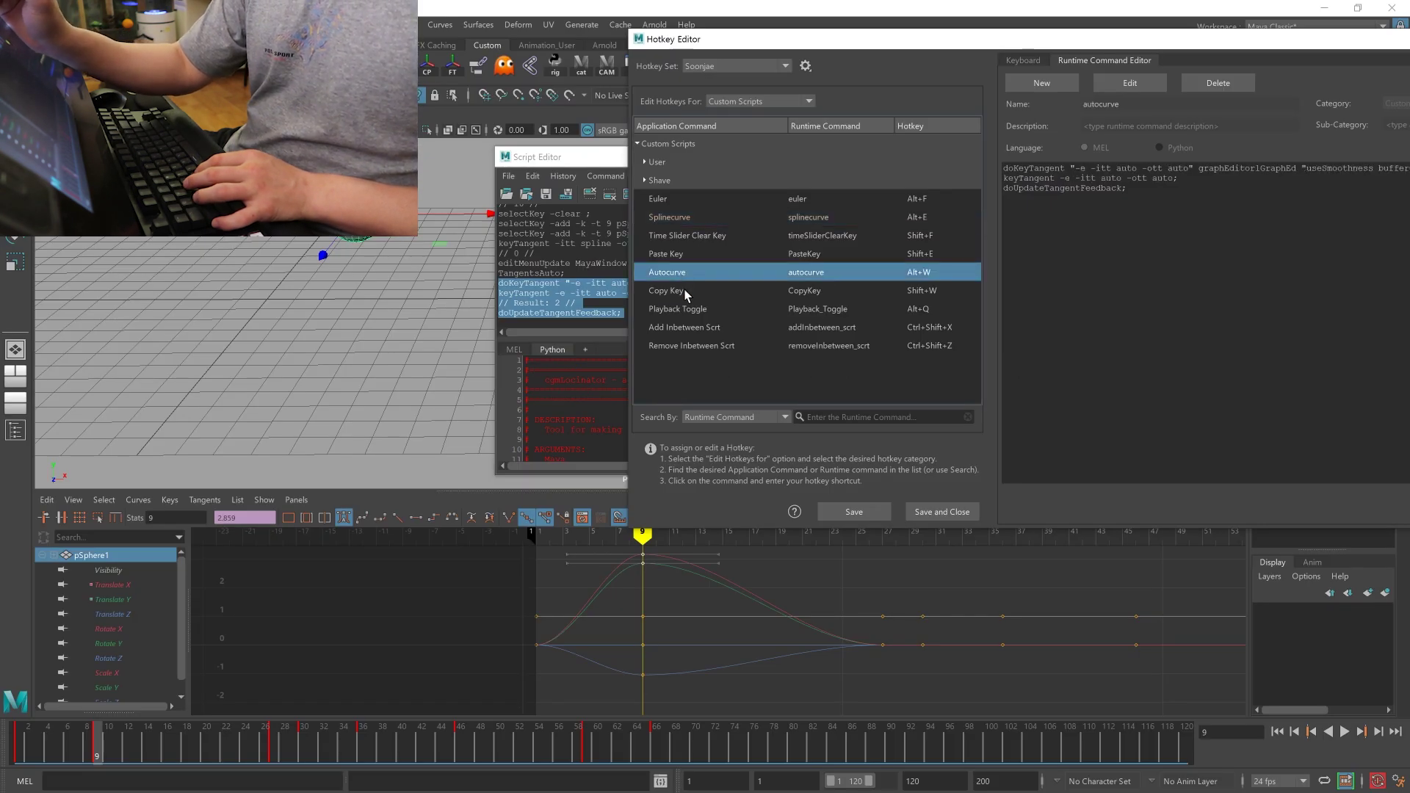
pyautogui.click(691, 236)
pyautogui.click(688, 273)
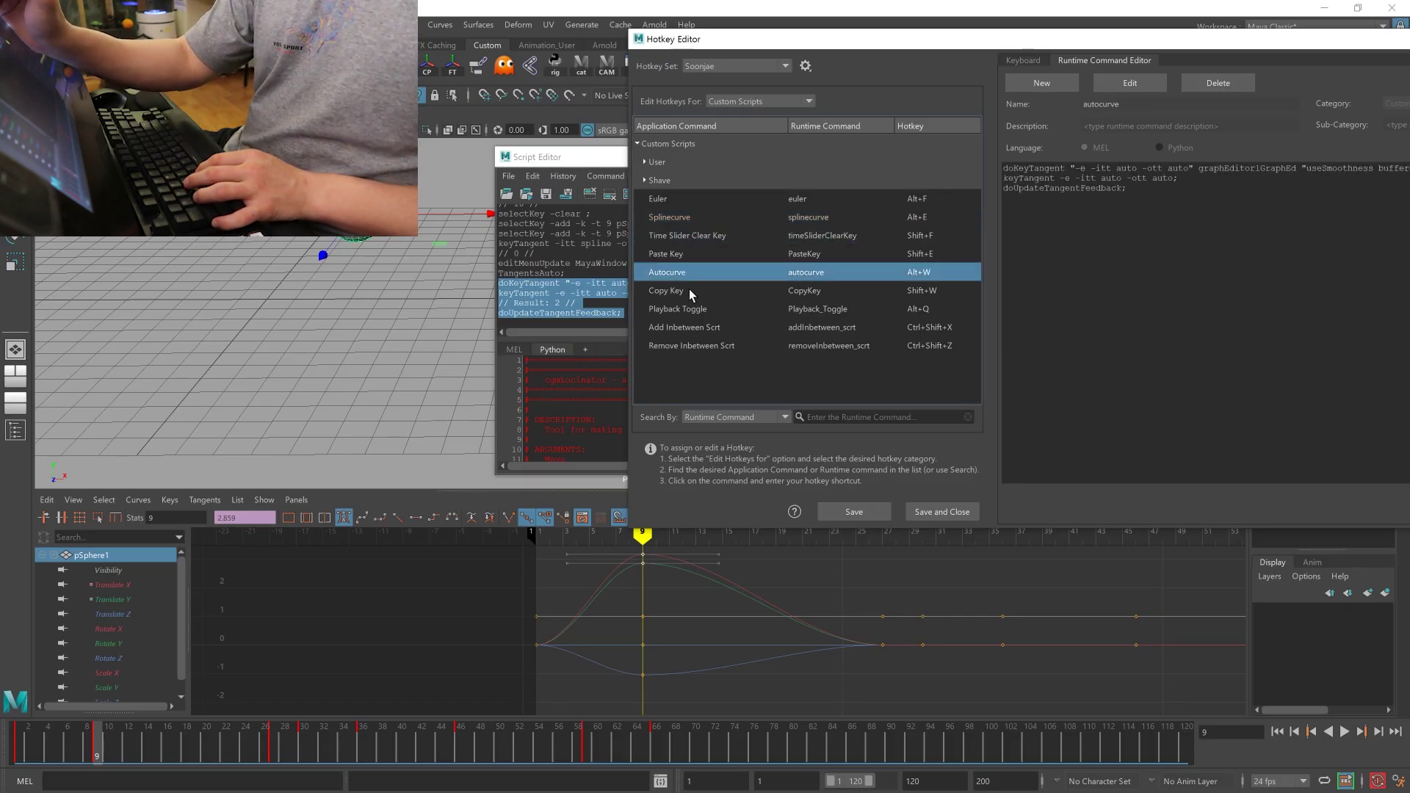
pyautogui.click(679, 664)
pyautogui.keyDown('alt'); pyautogui.moveTo(679, 665); pyautogui.dragTo(573, 664, button='middle'); pyautogui.keyUp('alt')
pyautogui.scroll(-3, 573, 664)
# - Raise the Rotate Y key at frame 9 to about 450, forming a tall peak
pyautogui.click(643, 605)
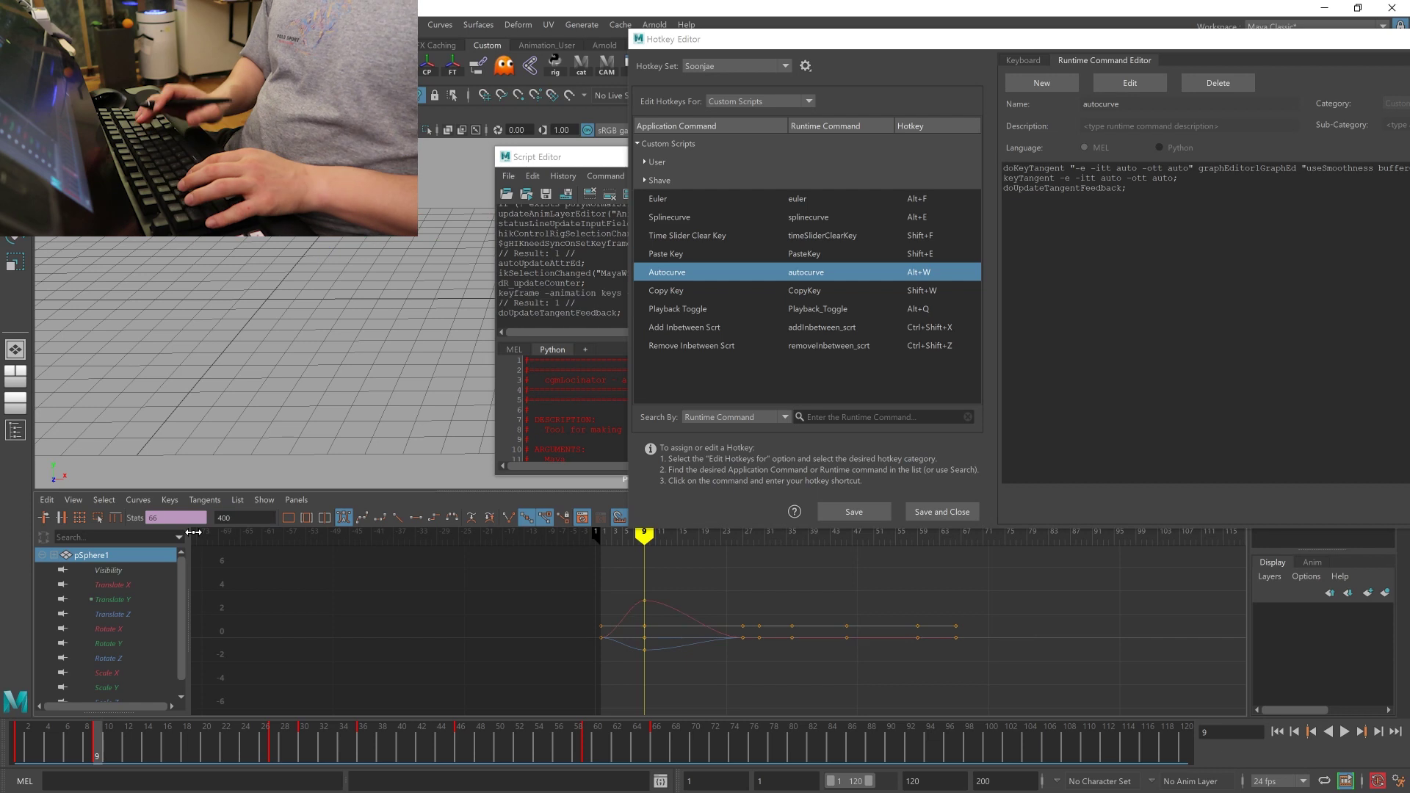
pyautogui.hotkey('ctrl', 'z')
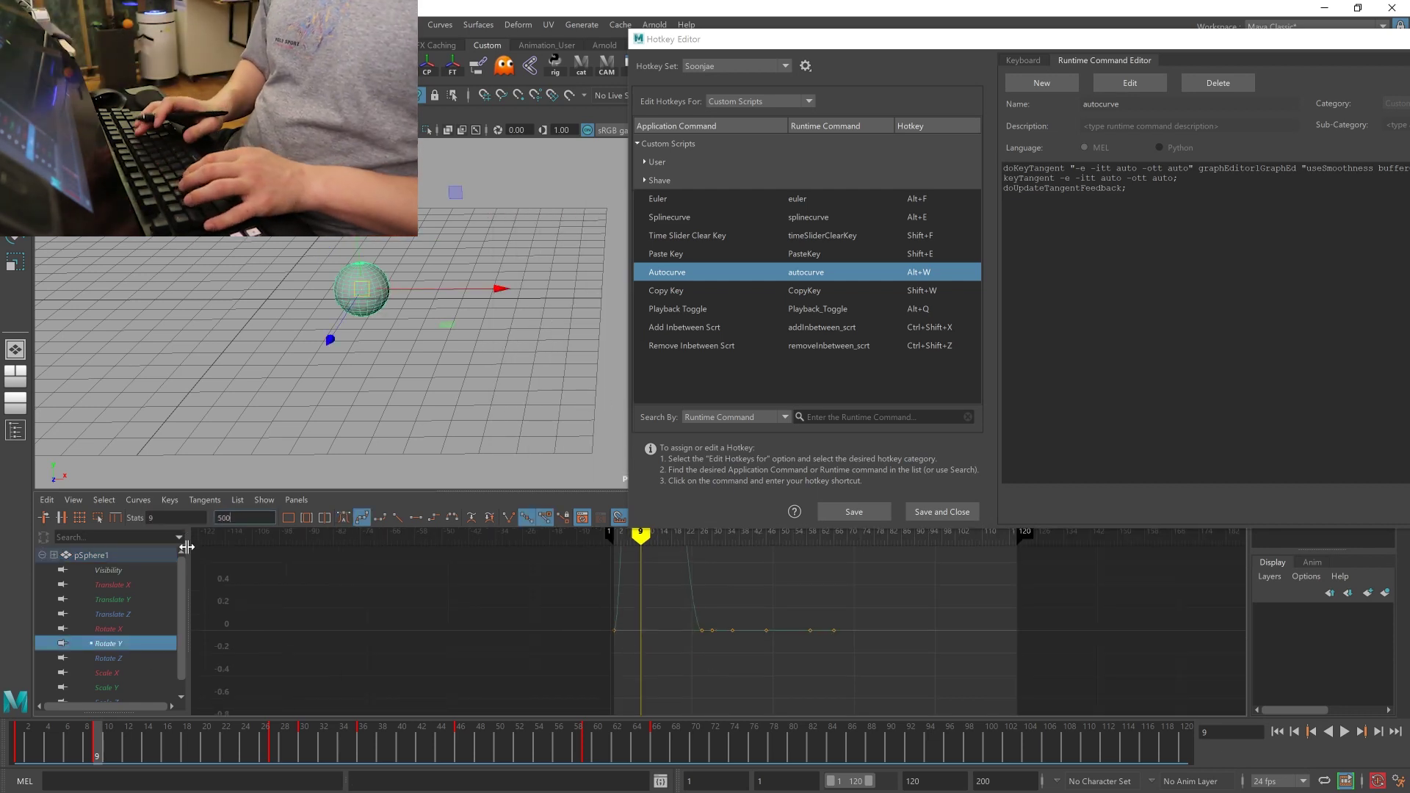
pyautogui.press('a')
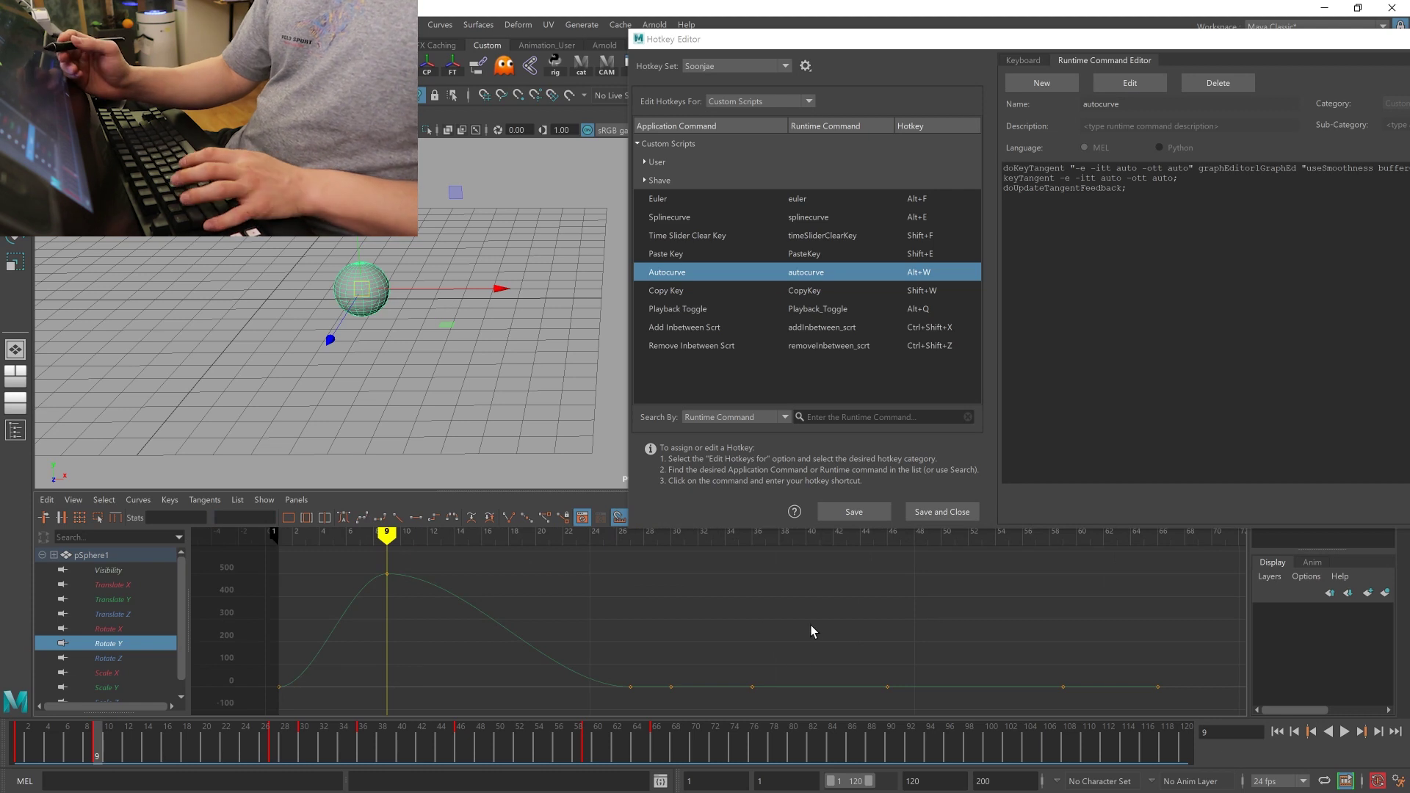
pyautogui.keyDown('alt'); pyautogui.moveTo(484, 650); pyautogui.dragTo(595, 634, button='middle'); pyautogui.keyUp('alt')
pyautogui.hotkey('ctrl', 'z')
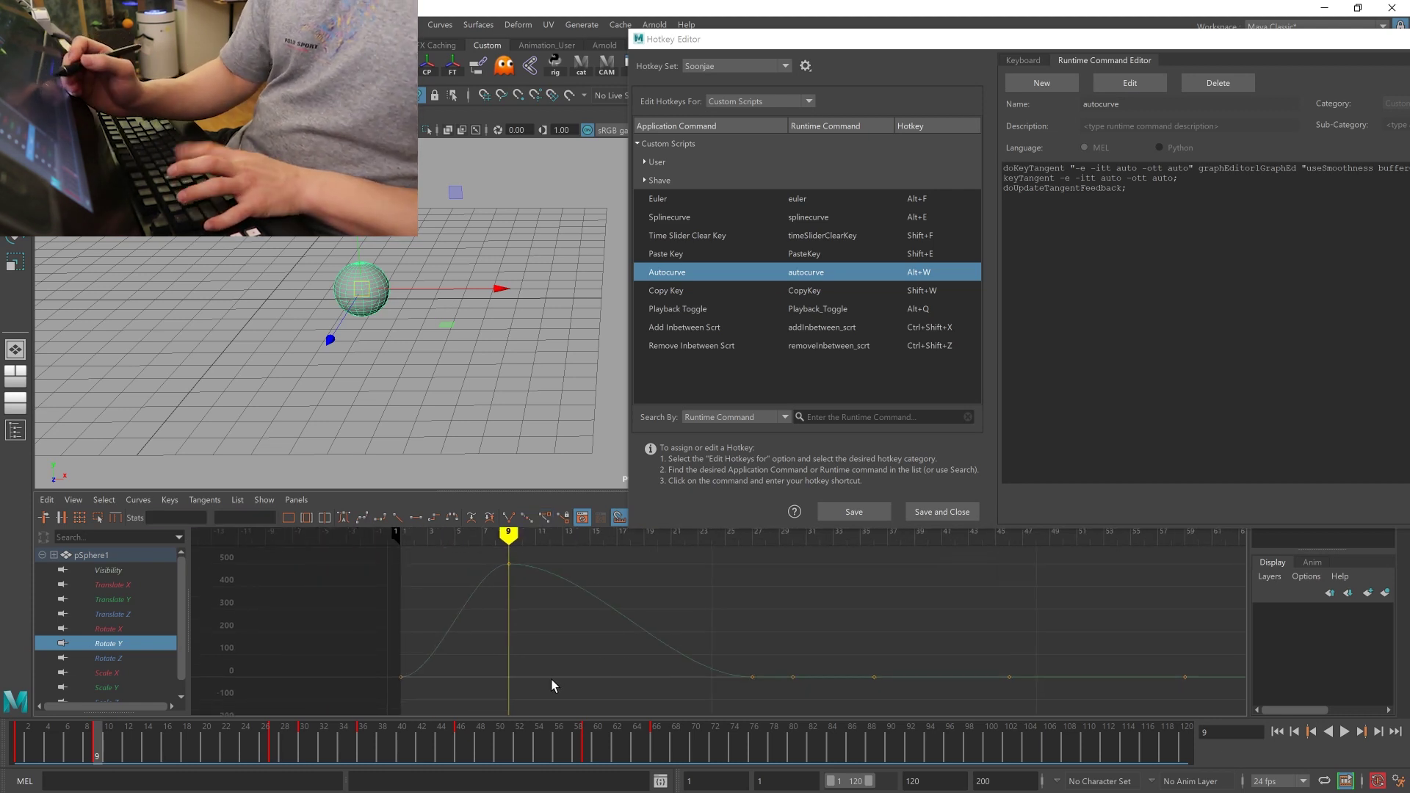
pyautogui.moveTo(538, 673); pyautogui.dragTo(449, 588)
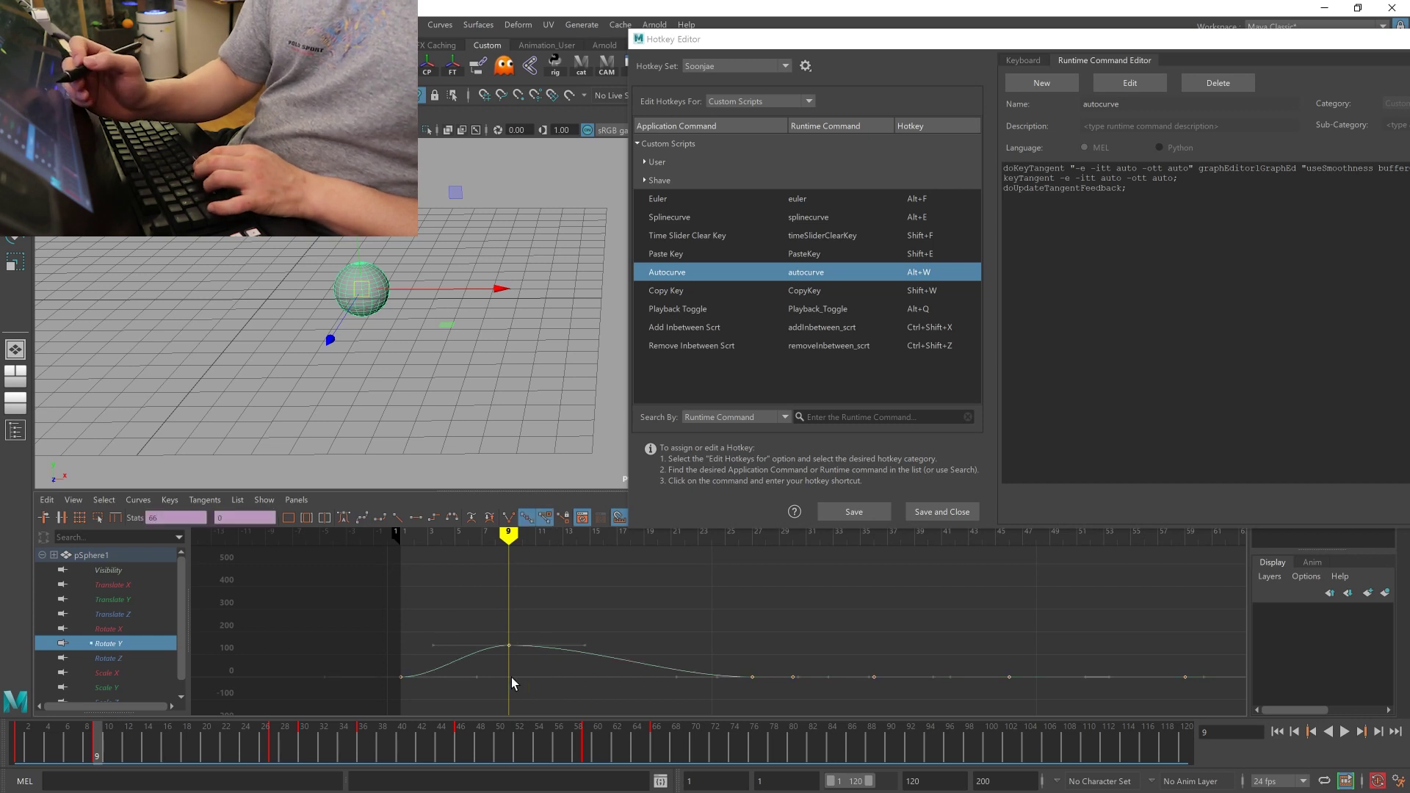
pyautogui.moveTo(511, 677); pyautogui.dragTo(517, 646, button='middle')
pyautogui.click(172, 506)
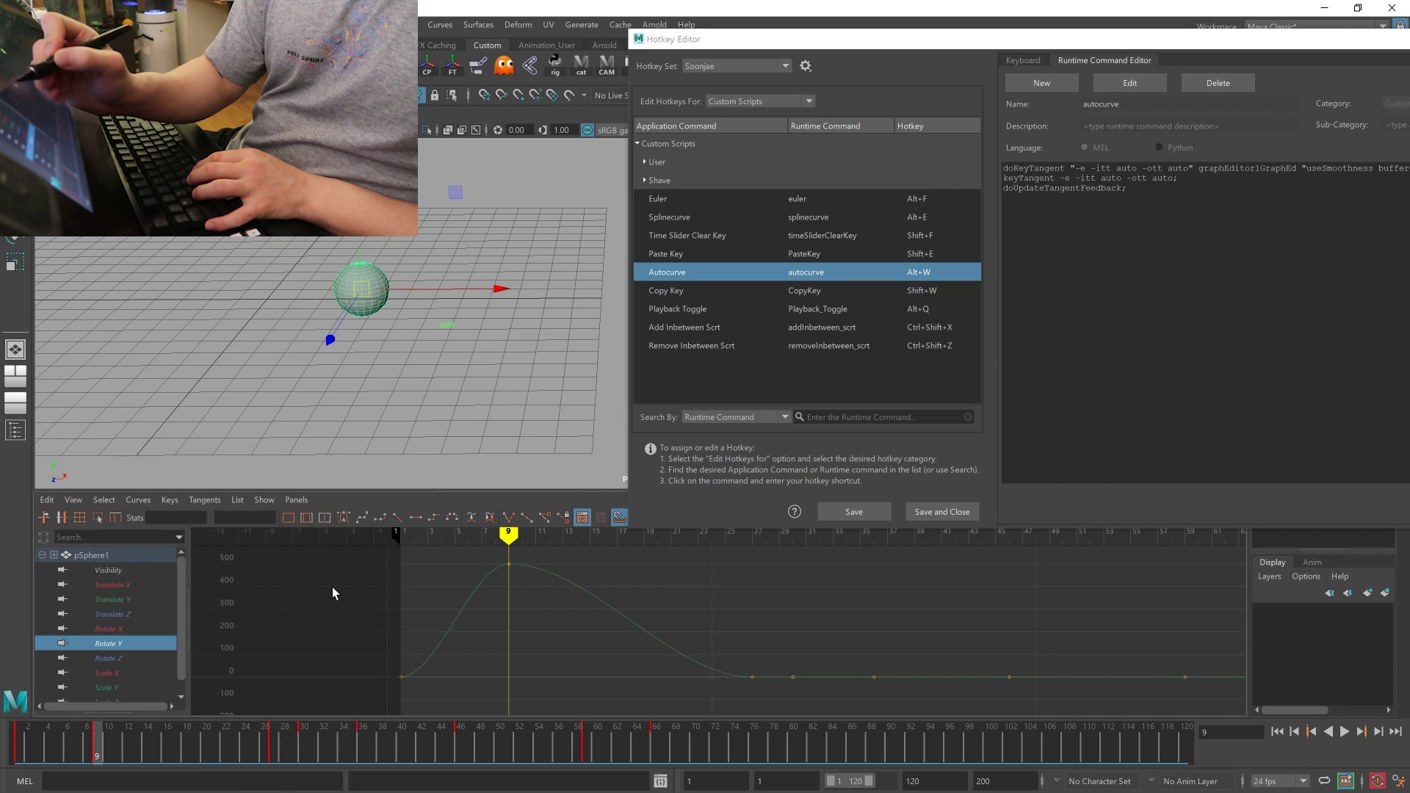
pyautogui.click(204, 499)
pyautogui.moveTo(138, 500)
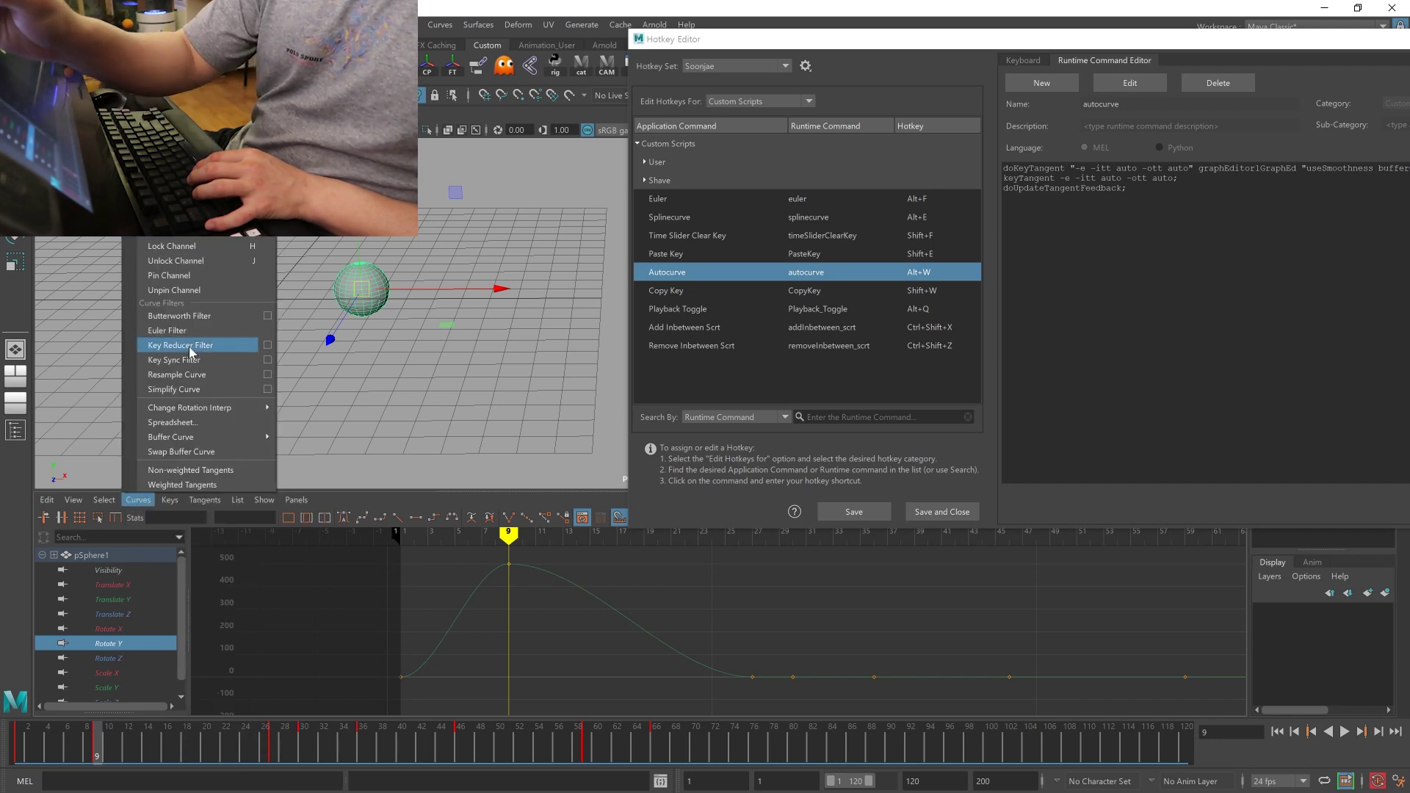
# - Apply the Euler Filter to the Rotate Y curve and view the euler runtime command's script
pyautogui.click(195, 332)
pyautogui.moveTo(547, 706); pyautogui.dragTo(426, 602)
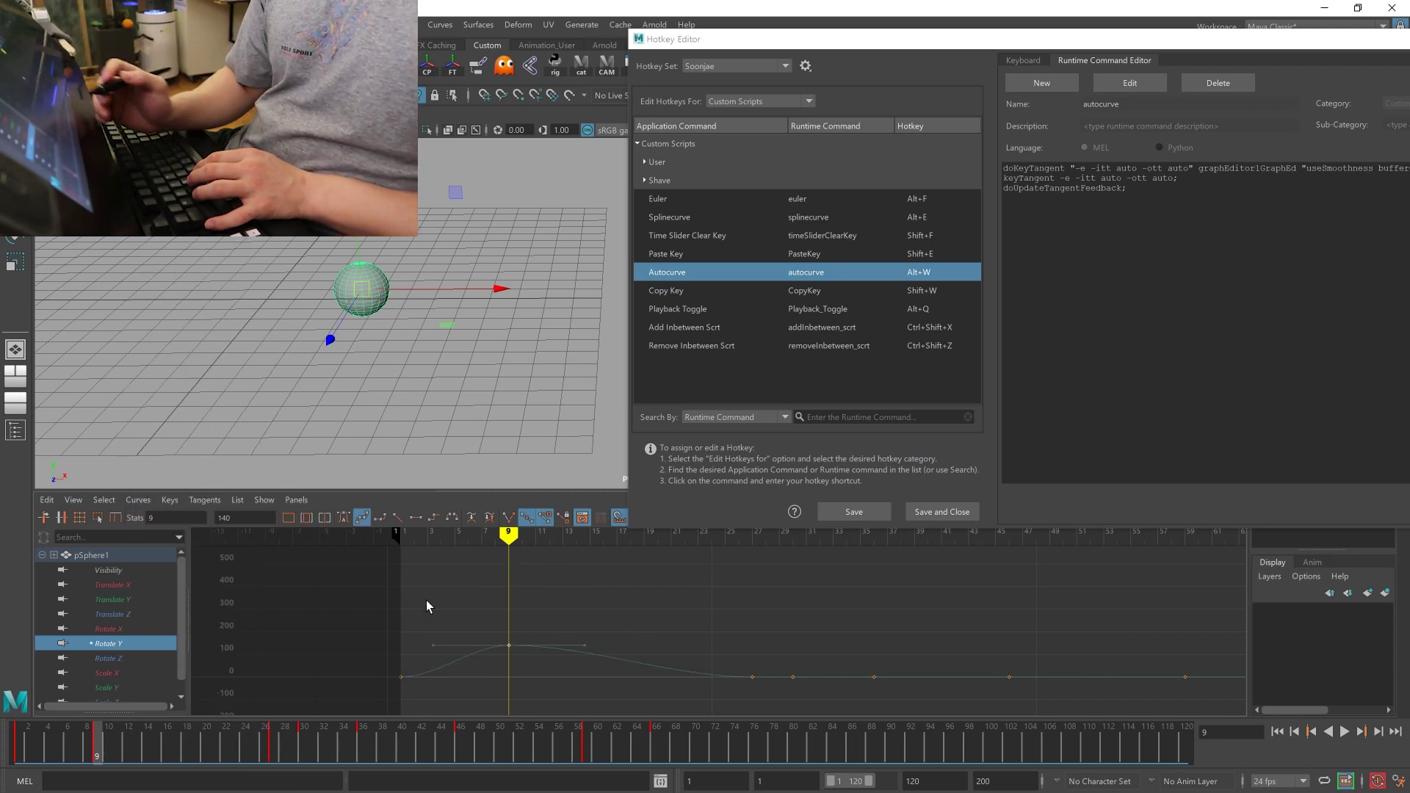
pyautogui.click(660, 780)
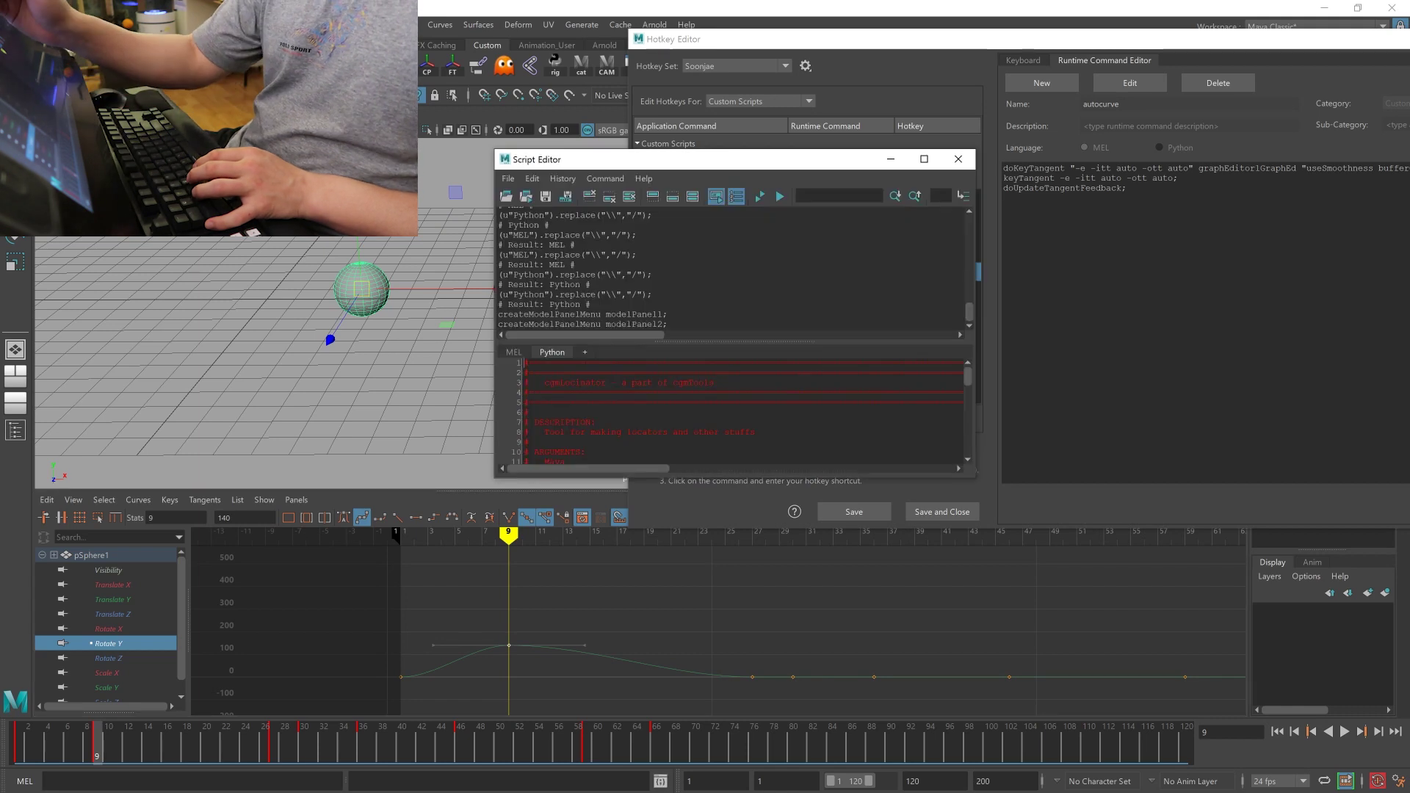
pyautogui.click(957, 159)
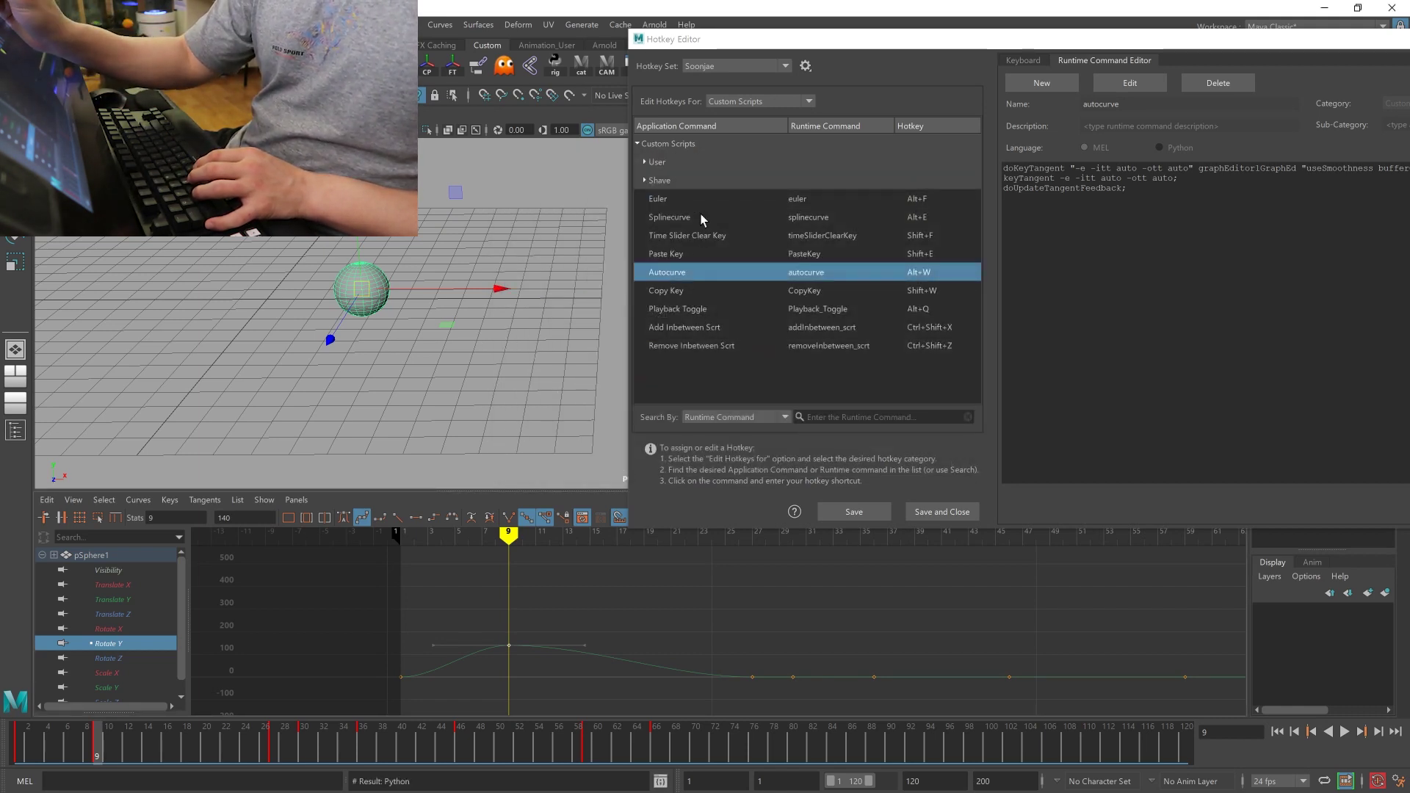
pyautogui.press('Up')
pyautogui.press('Up')
pyautogui.press('Up')
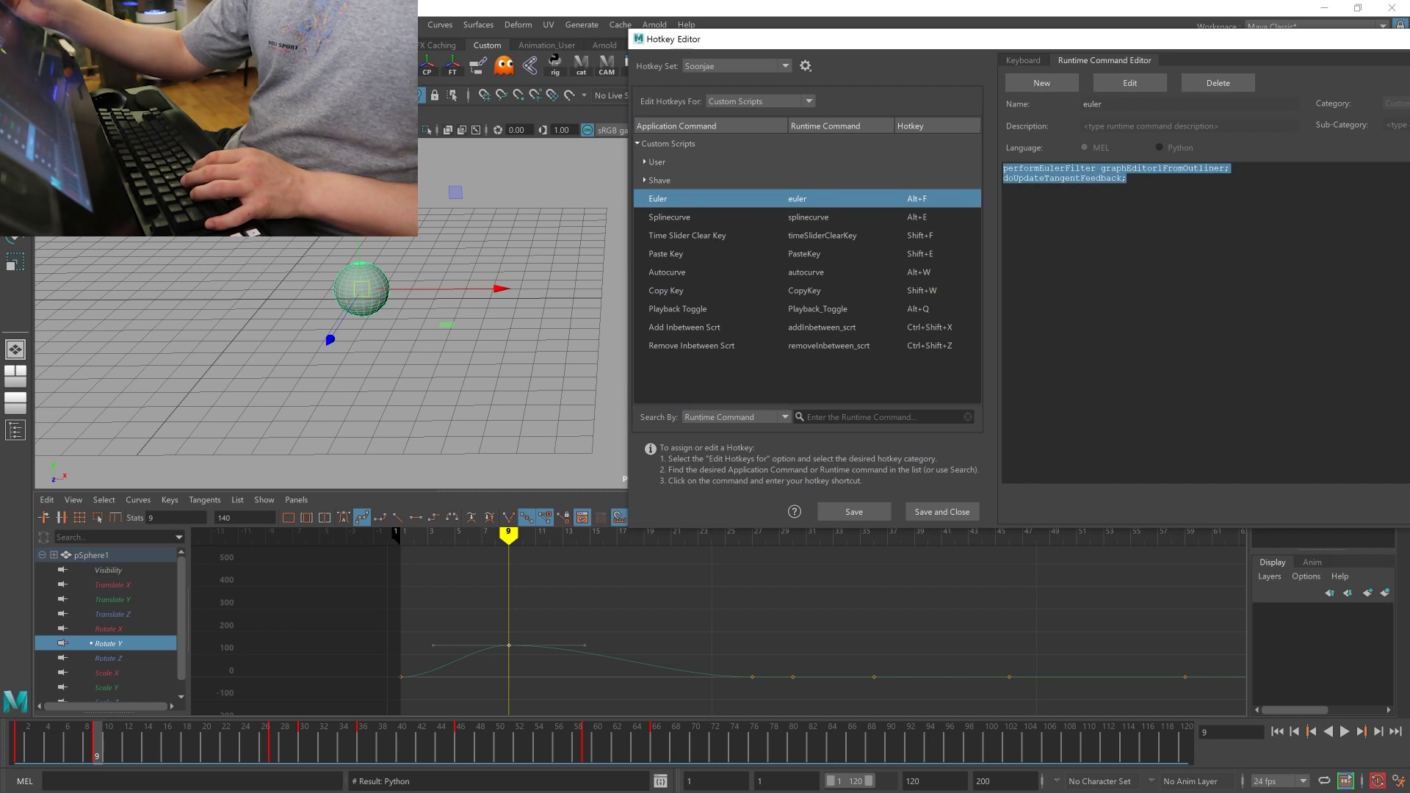
pyautogui.click(590, 673)
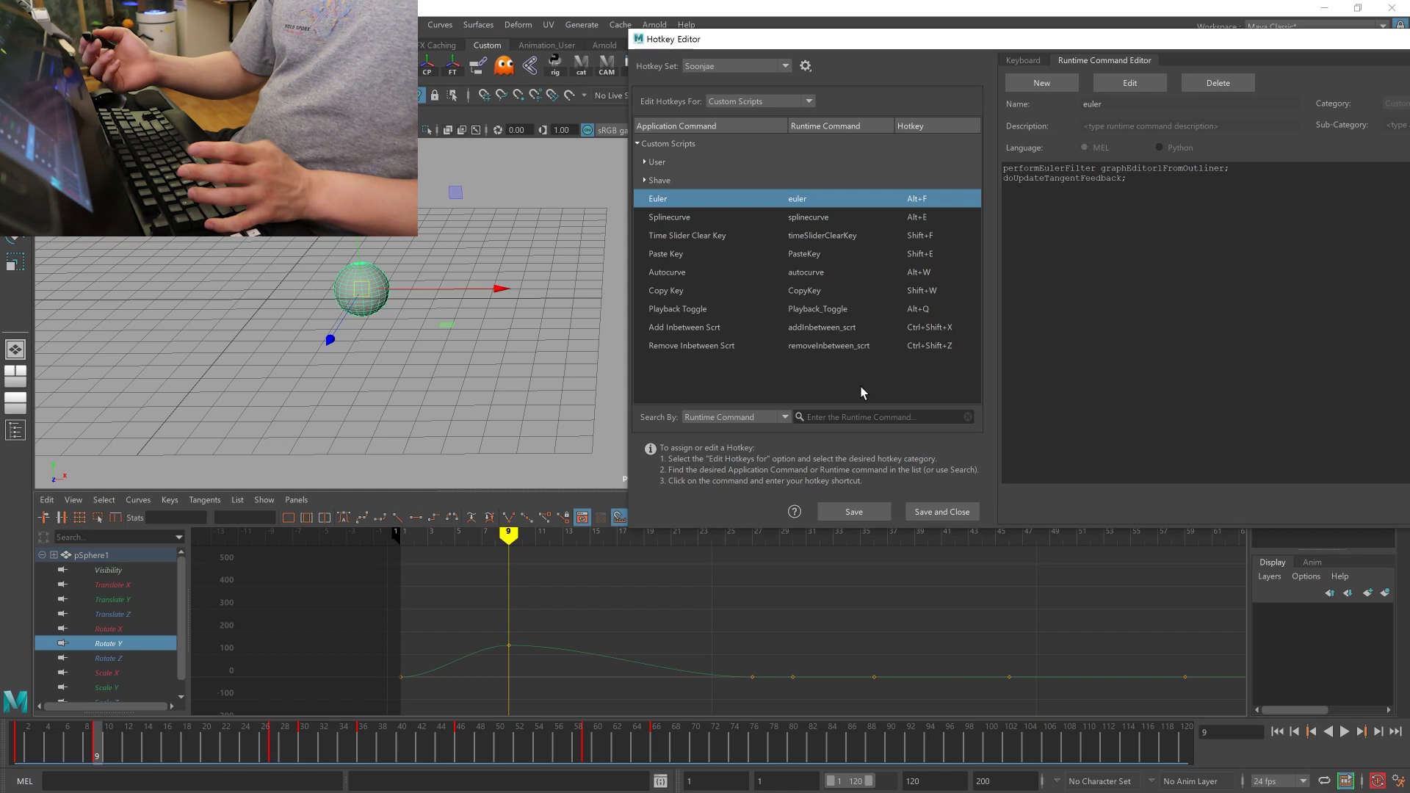
# - Give the Rotate Y key at frame 9 spline tangents with Alt+E
pyautogui.moveTo(543, 699); pyautogui.dragTo(448, 624)
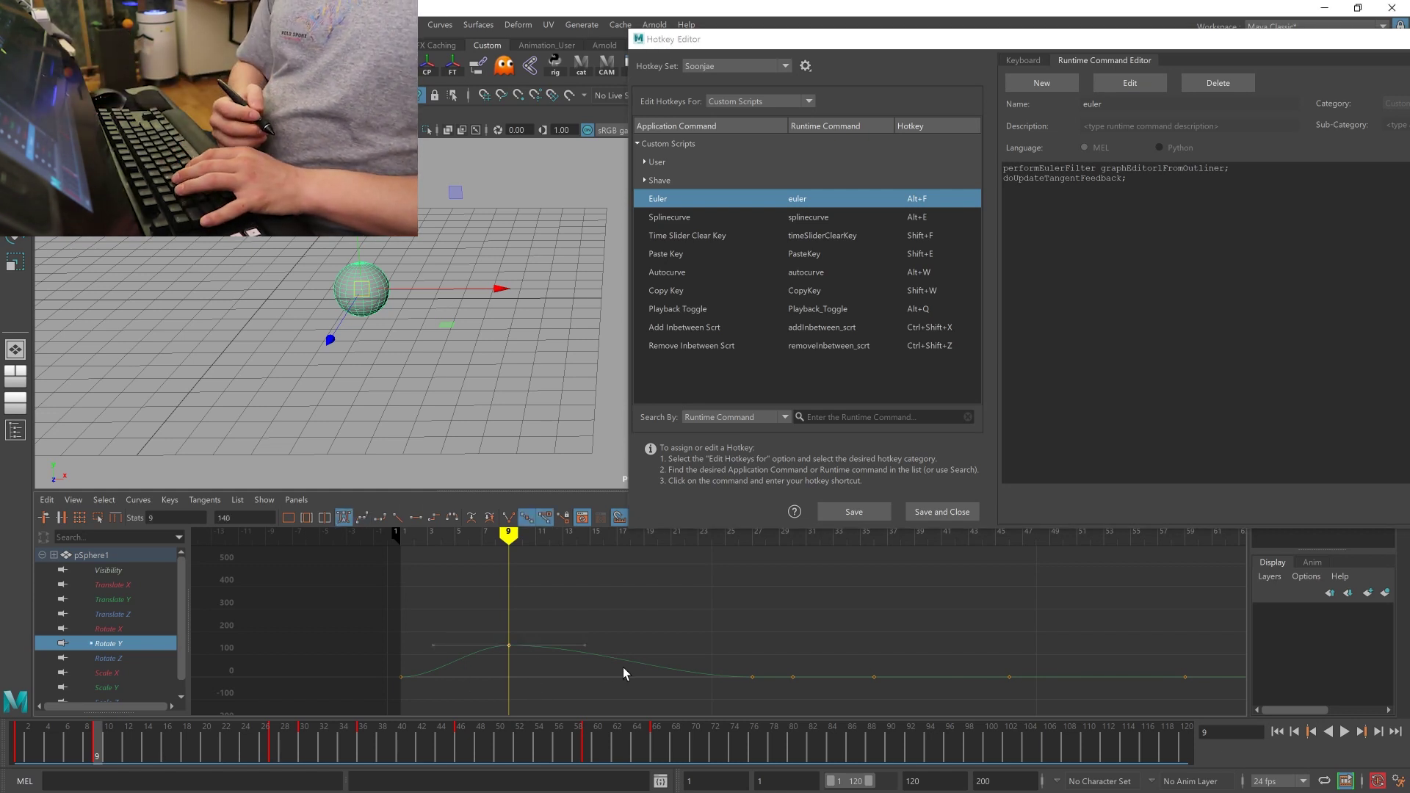
pyautogui.hotkey('alt', 'e')
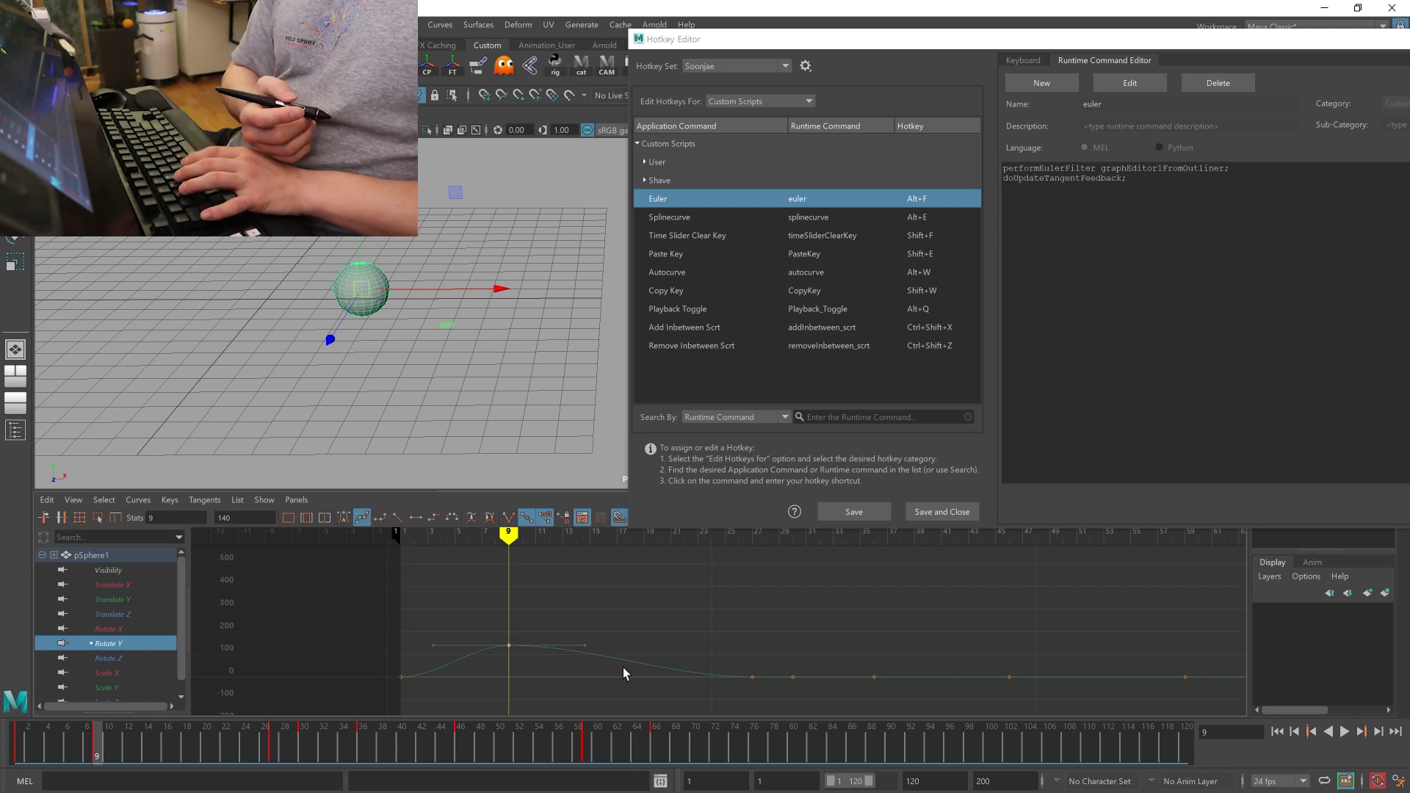
pyautogui.click(491, 685)
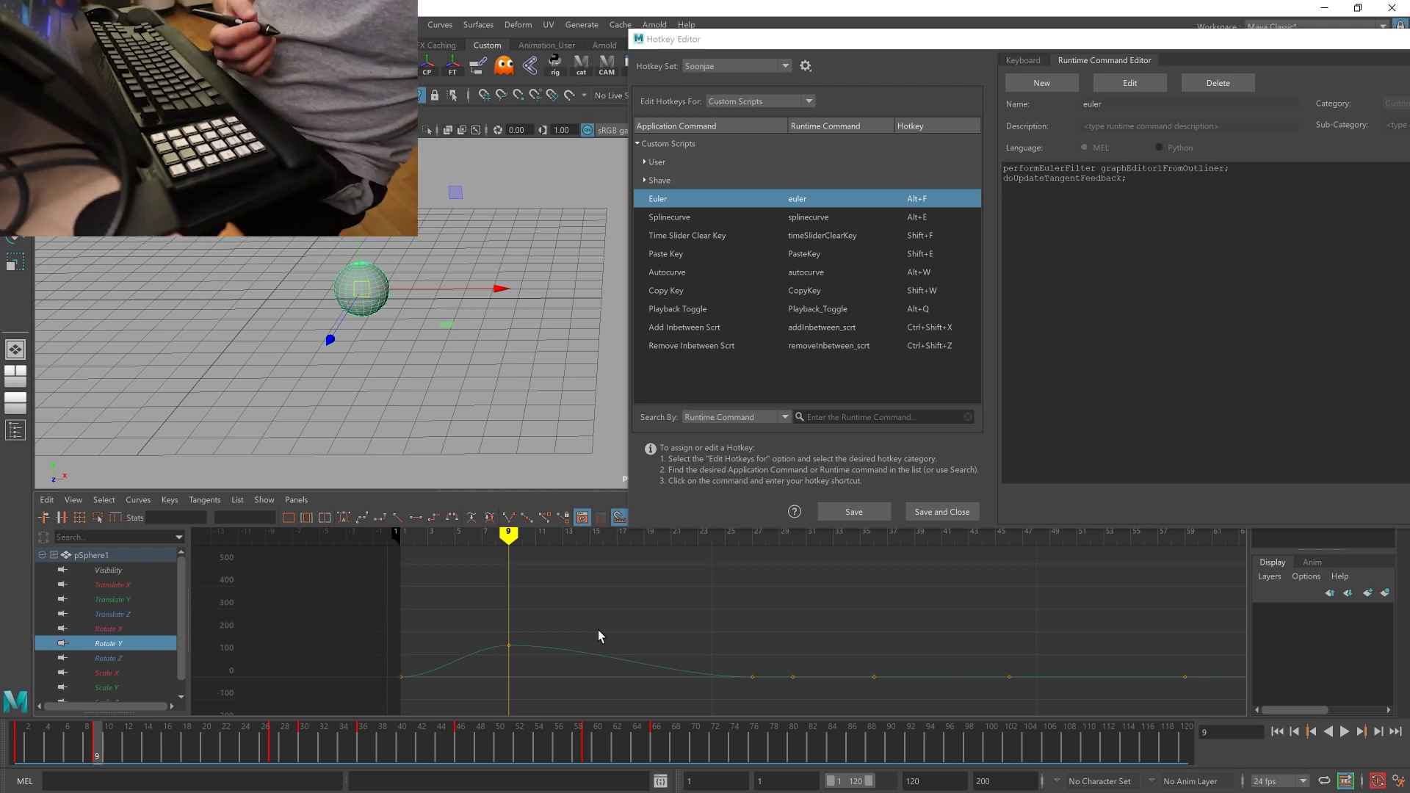
pyautogui.hotkey('alt', ',')
pyautogui.moveTo(1253, 45)
pyautogui.mouseDown()
pyautogui.moveTo(1173, 57)
pyautogui.moveTo(1187, 99)
pyautogui.mouseUp()
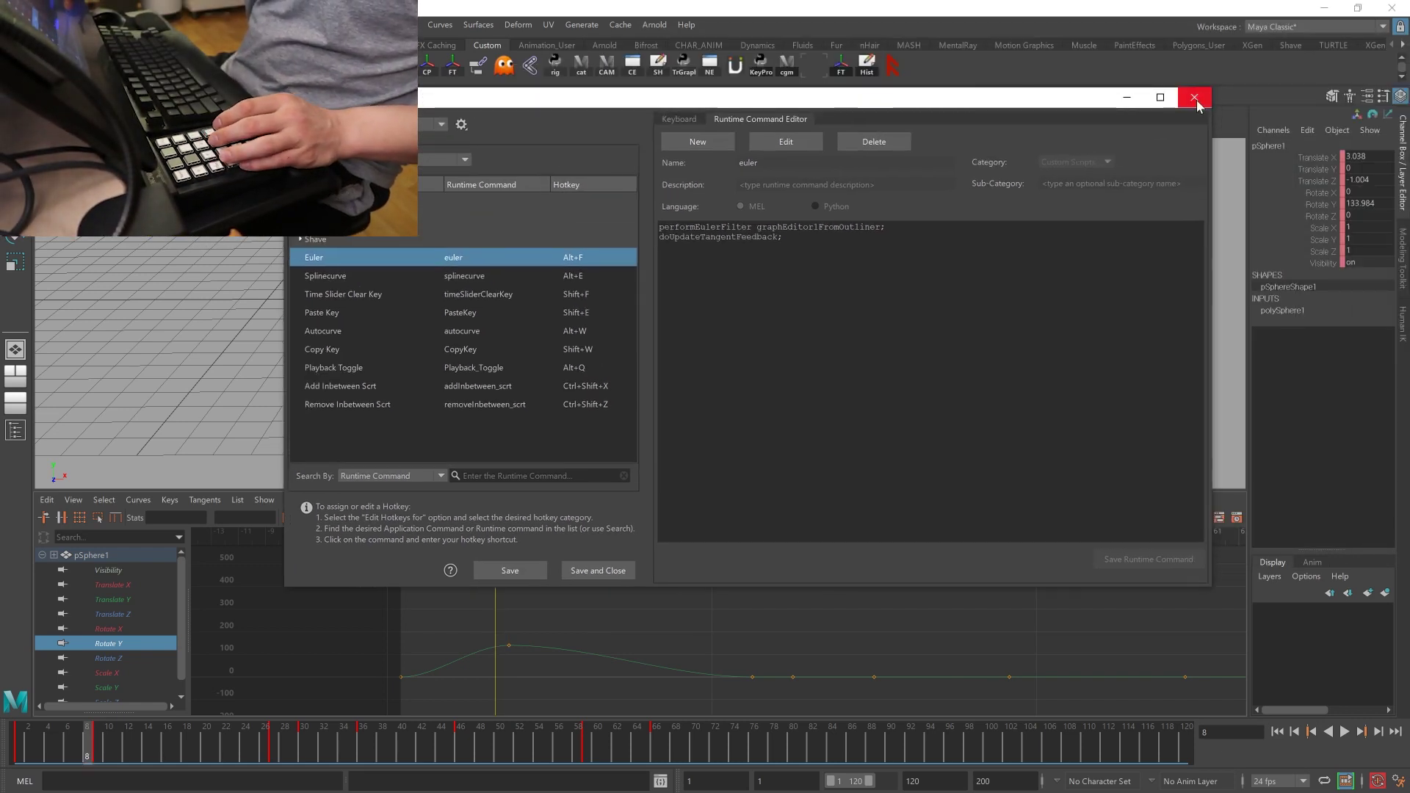
# - Close the Hotkey Editor and set a key on the sphere's transforms at frame 9
pyautogui.click(1194, 97)
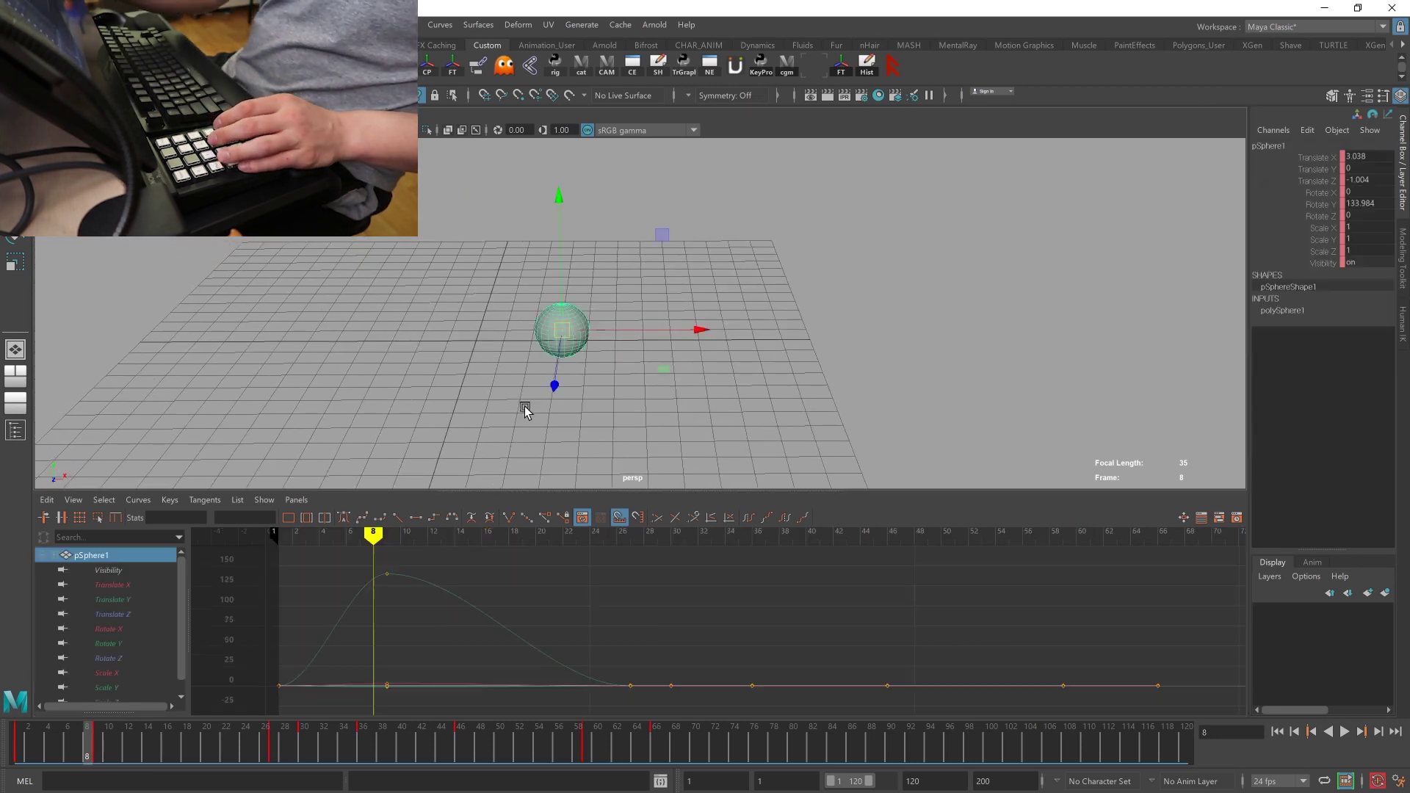
pyautogui.hotkey('alt', '.')
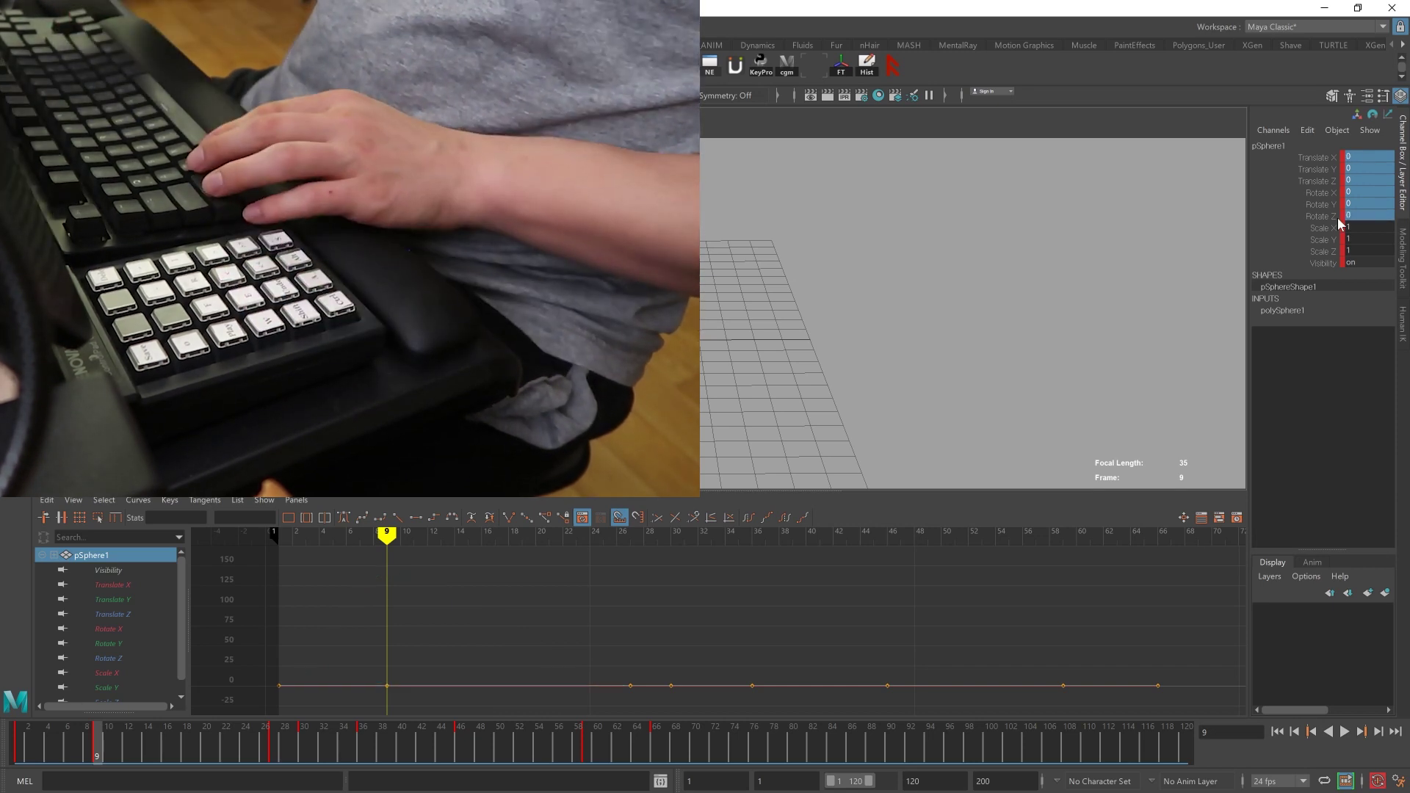
pyautogui.hotkey('ctrl', 'v')
# - Zero the Translate X value in the Channel Box, then show all of pSphere1's curves
pyautogui.click(1314, 193)
pyautogui.moveTo(1339, 157); pyautogui.dragTo(1337, 166)
pyautogui.doubleClick(1372, 155)
pyautogui.write('0')
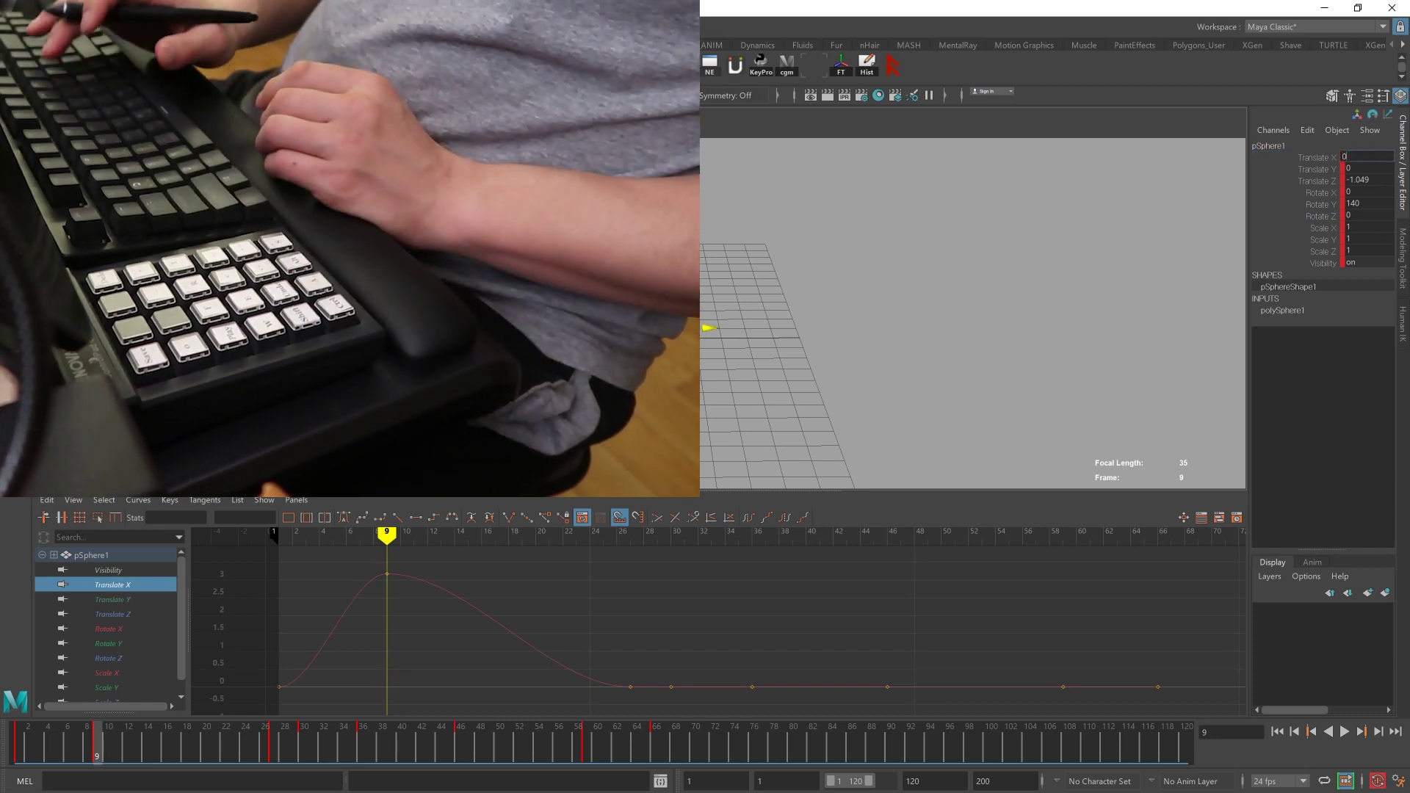
pyautogui.press('Escape')
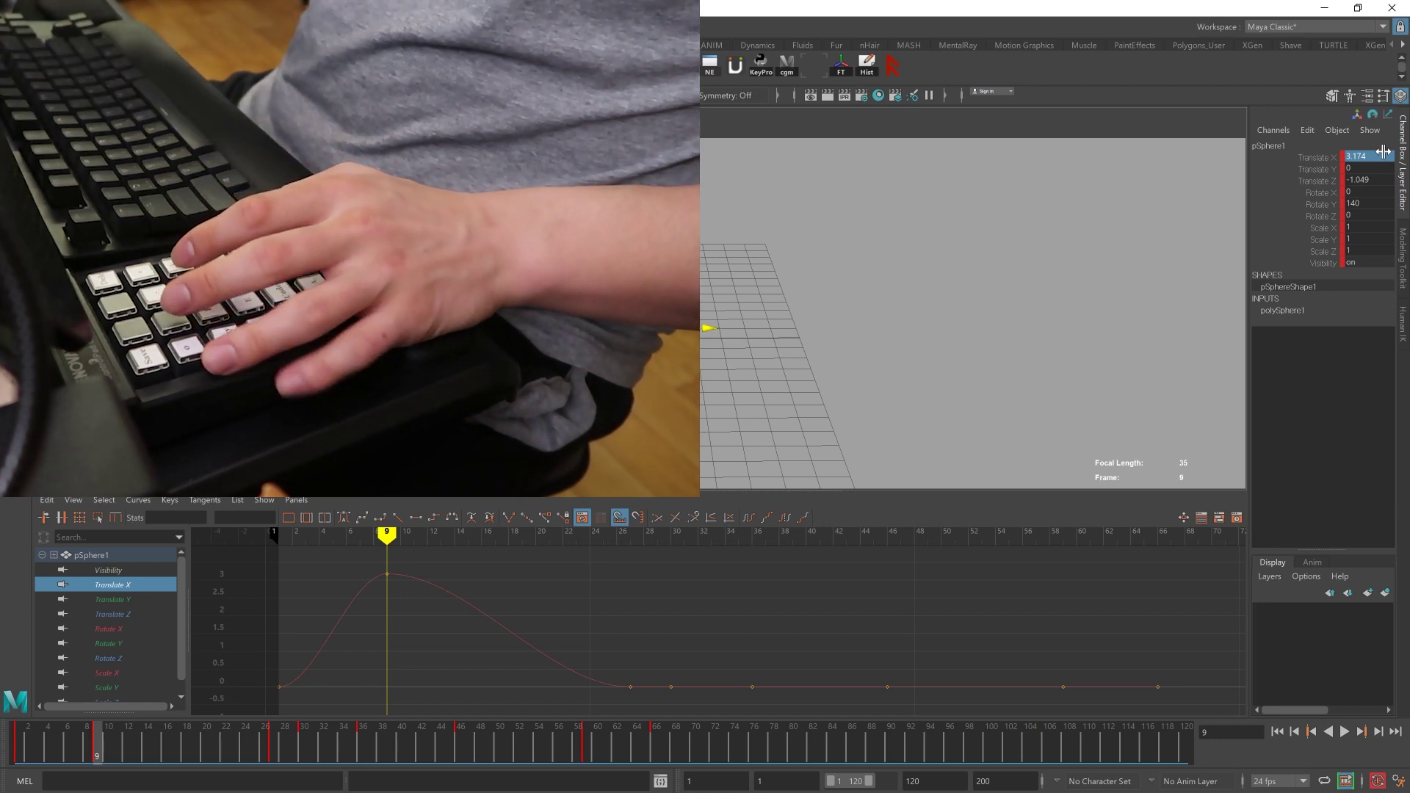
pyautogui.doubleClick(1371, 156)
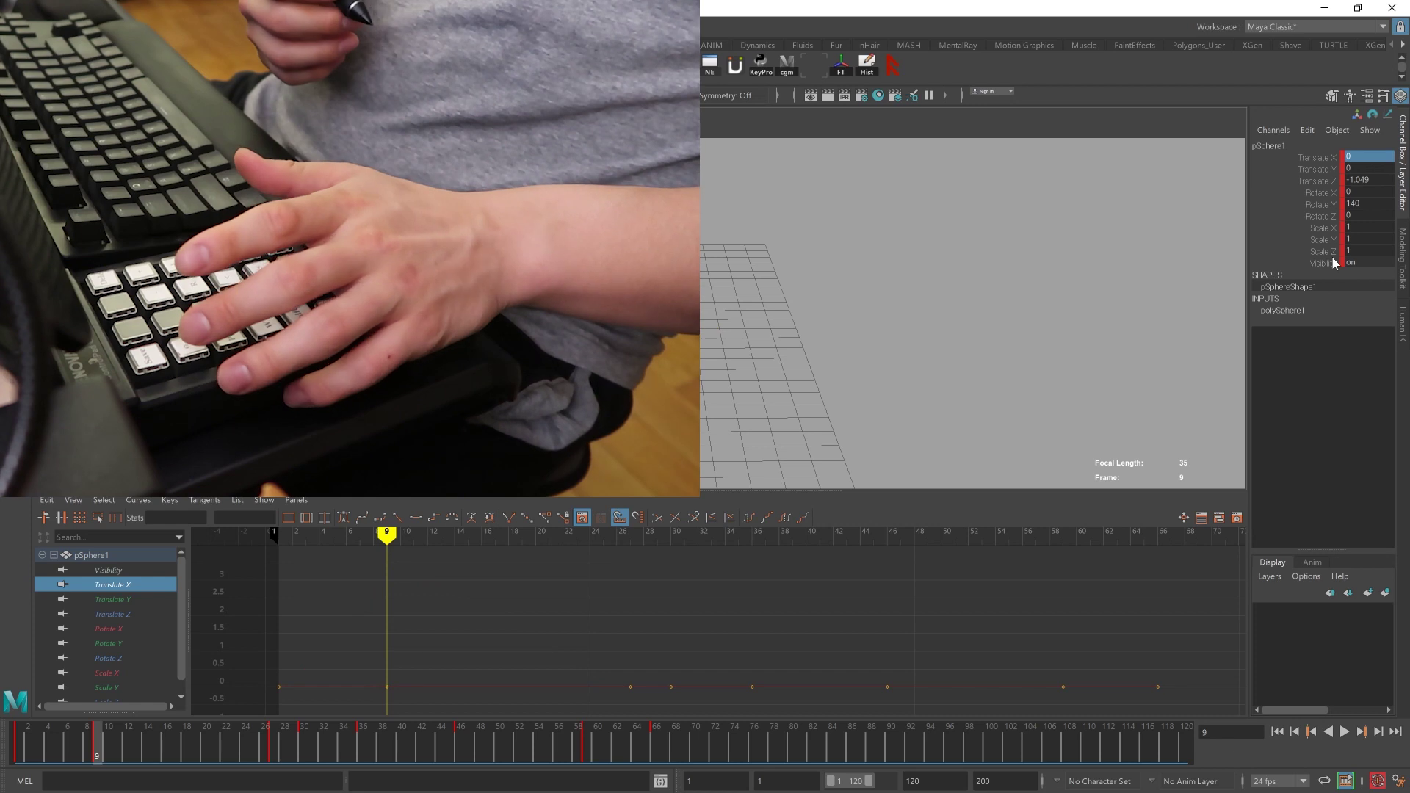
pyautogui.write('0')
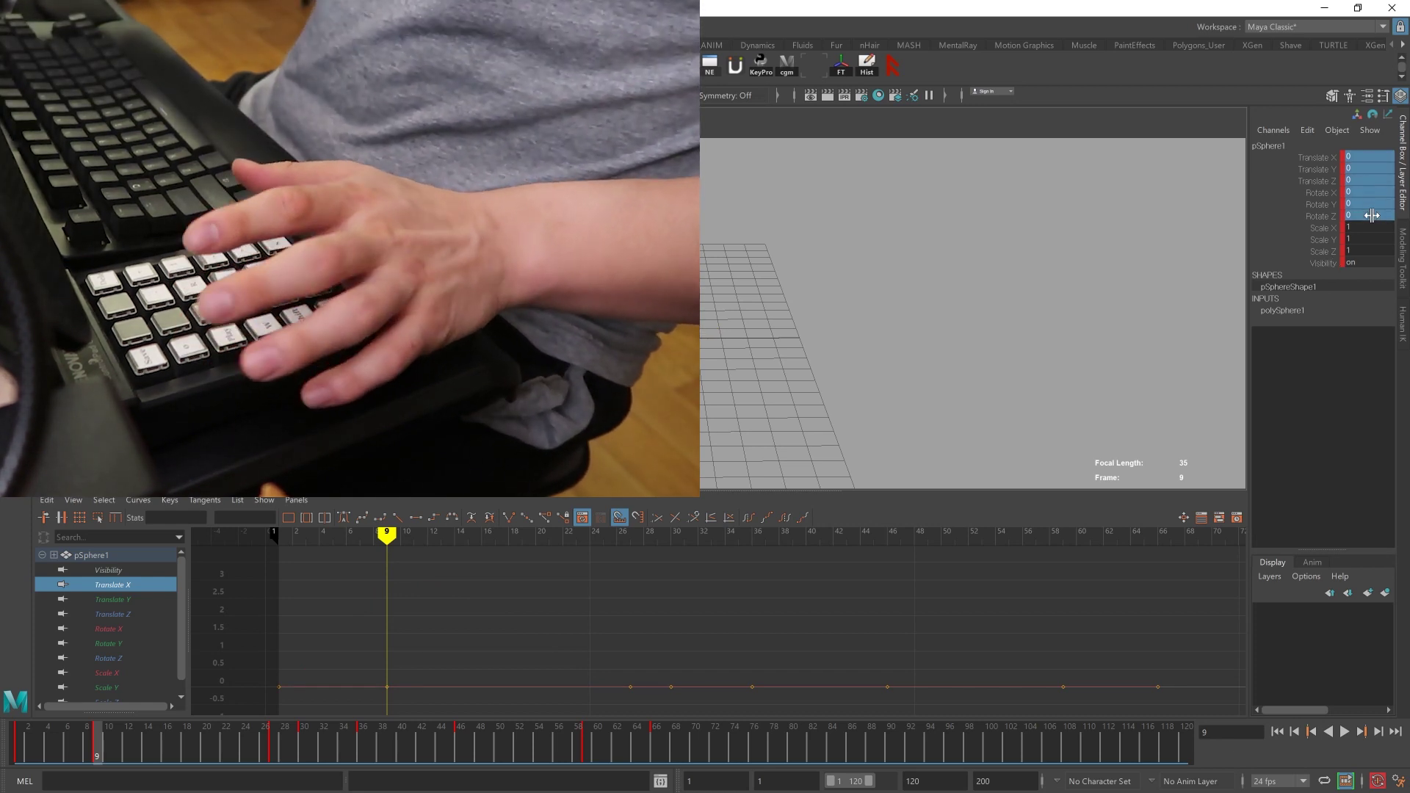
pyautogui.click(756, 318)
pyautogui.hotkey('ctrl', 'z')
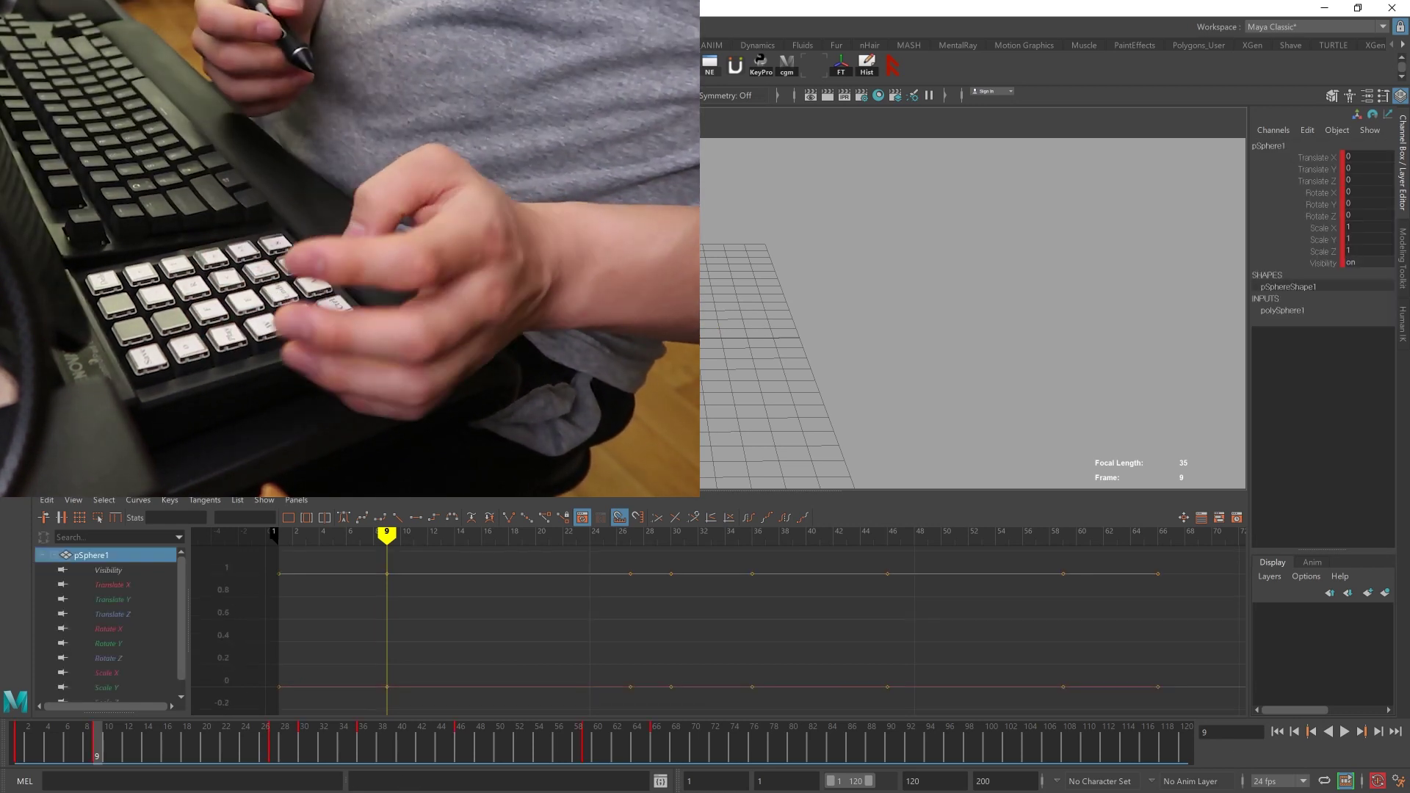
# - Go to frame 15 and pull the later keys two frames earlier with the Remove Inbetween hotkey
pyautogui.hotkey('alt', 'v')
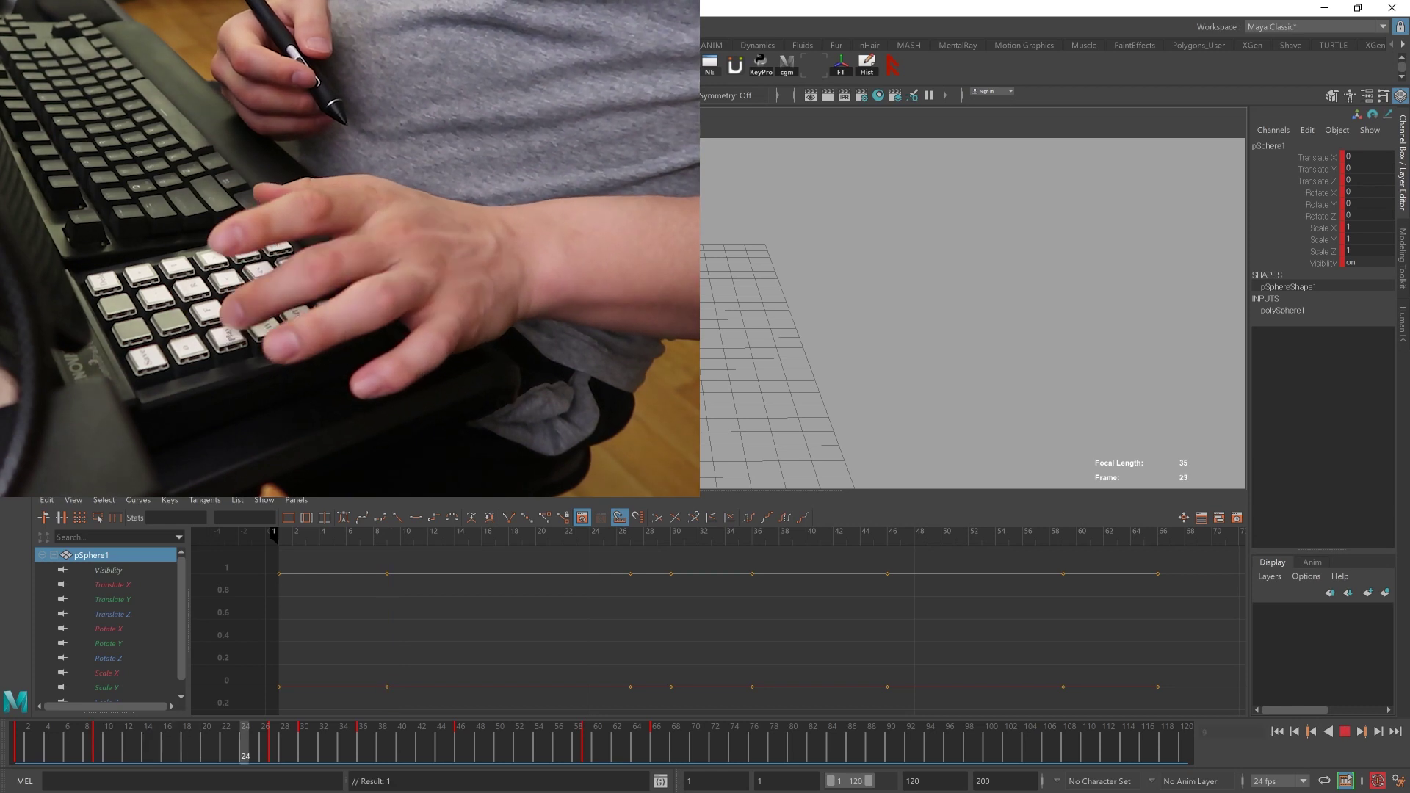
pyautogui.hotkey('alt', 'v')
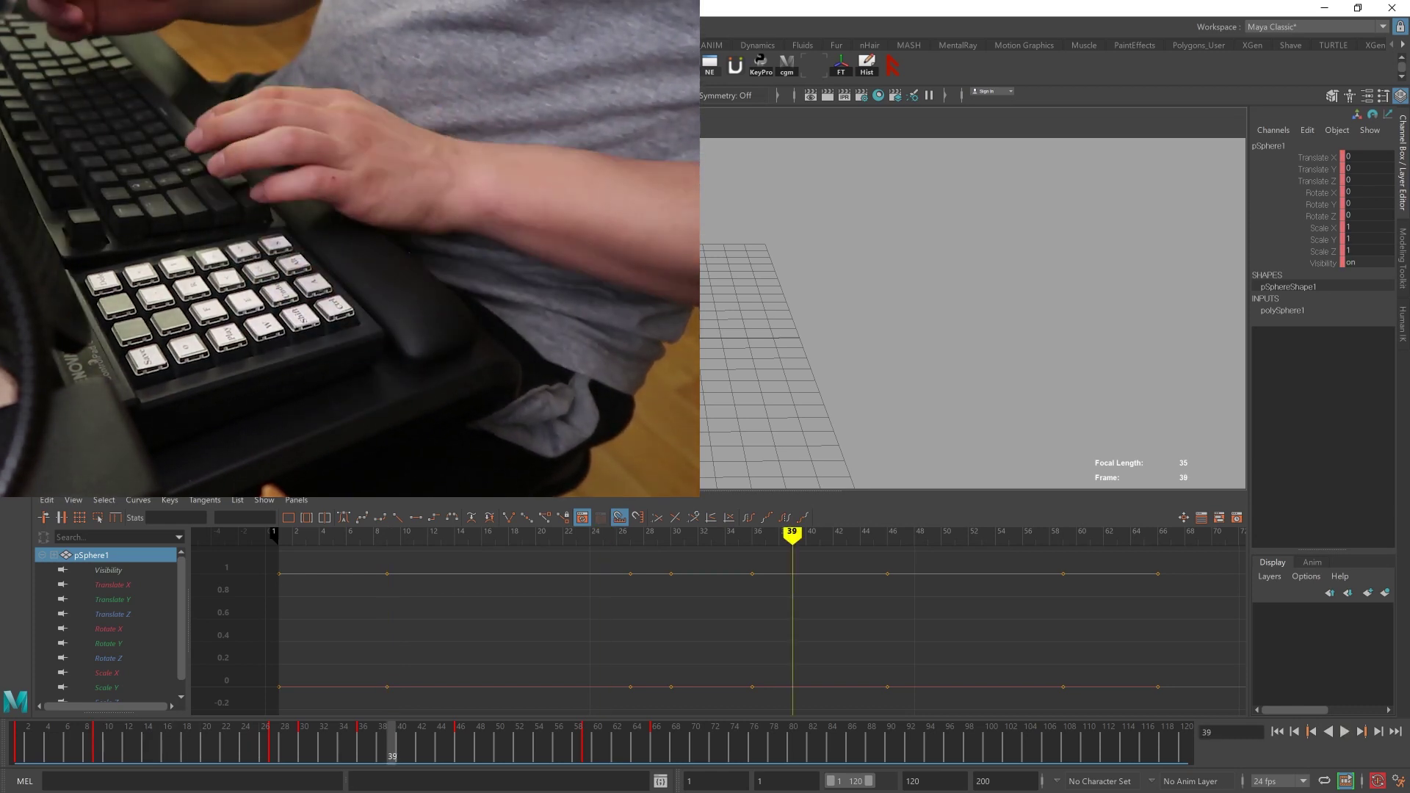
pyautogui.moveTo(17, 738); pyautogui.dragTo(159, 729)
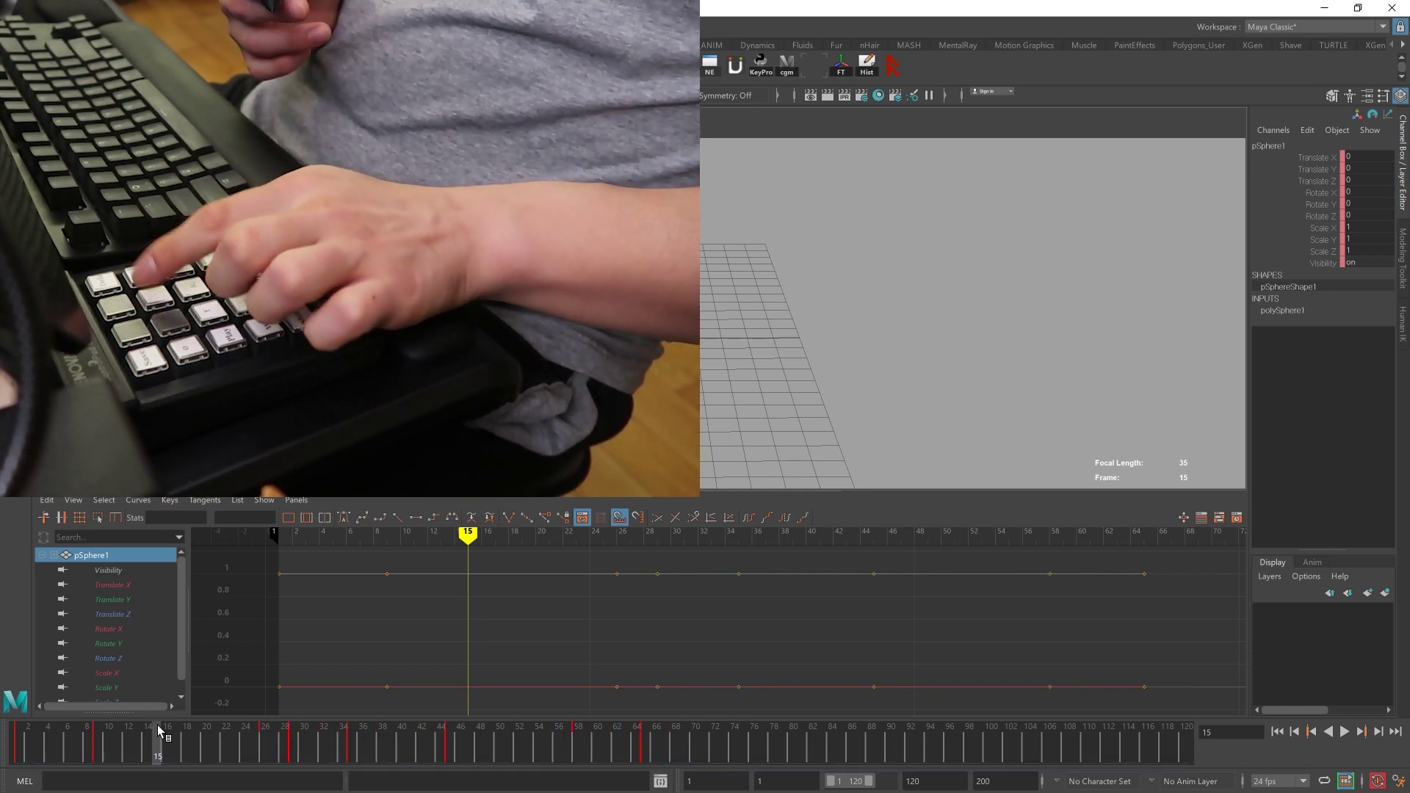
pyautogui.press('-')
pyautogui.press('-')
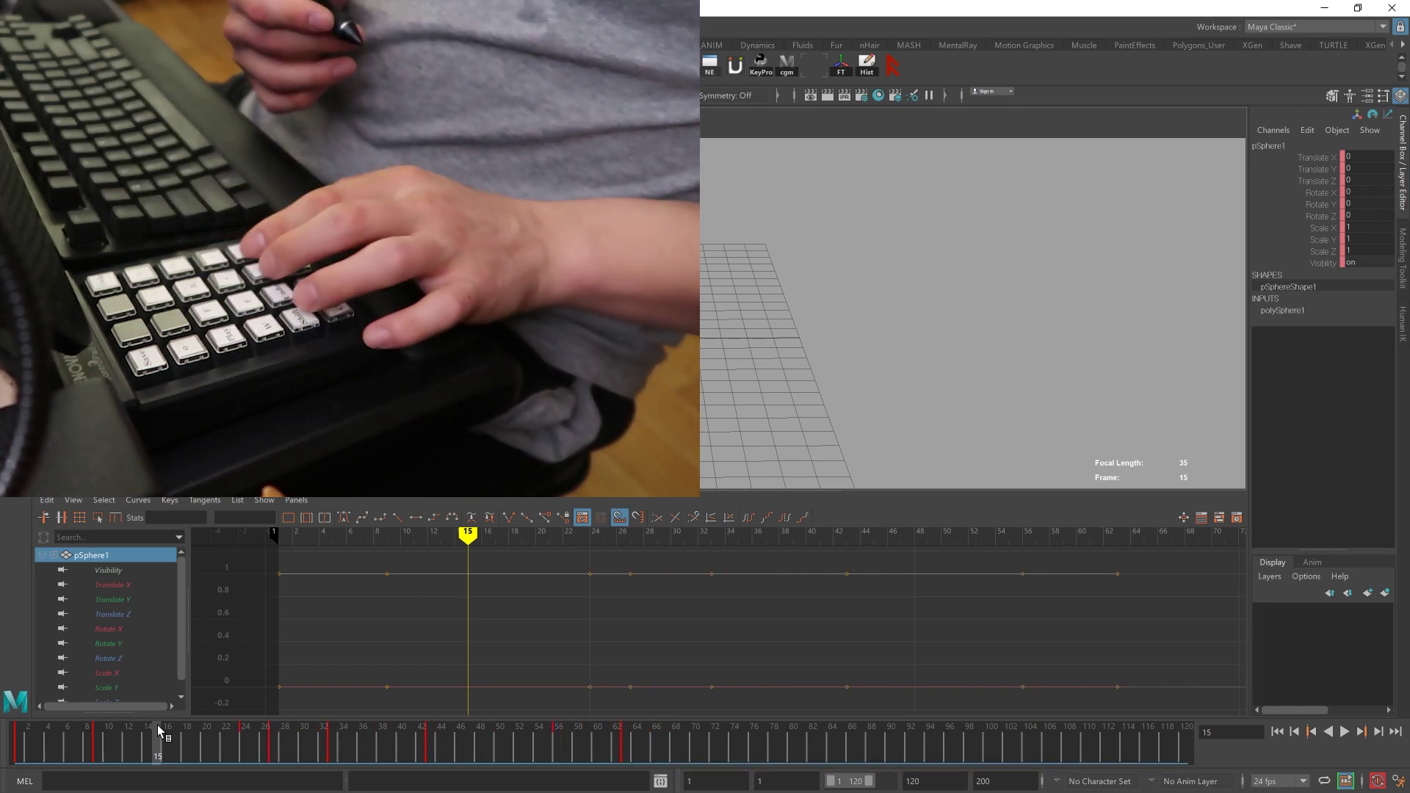
# - Step through neighbouring keys to check the new timing, ending at the frame-9 key
pyautogui.hotkey('alt', '.')
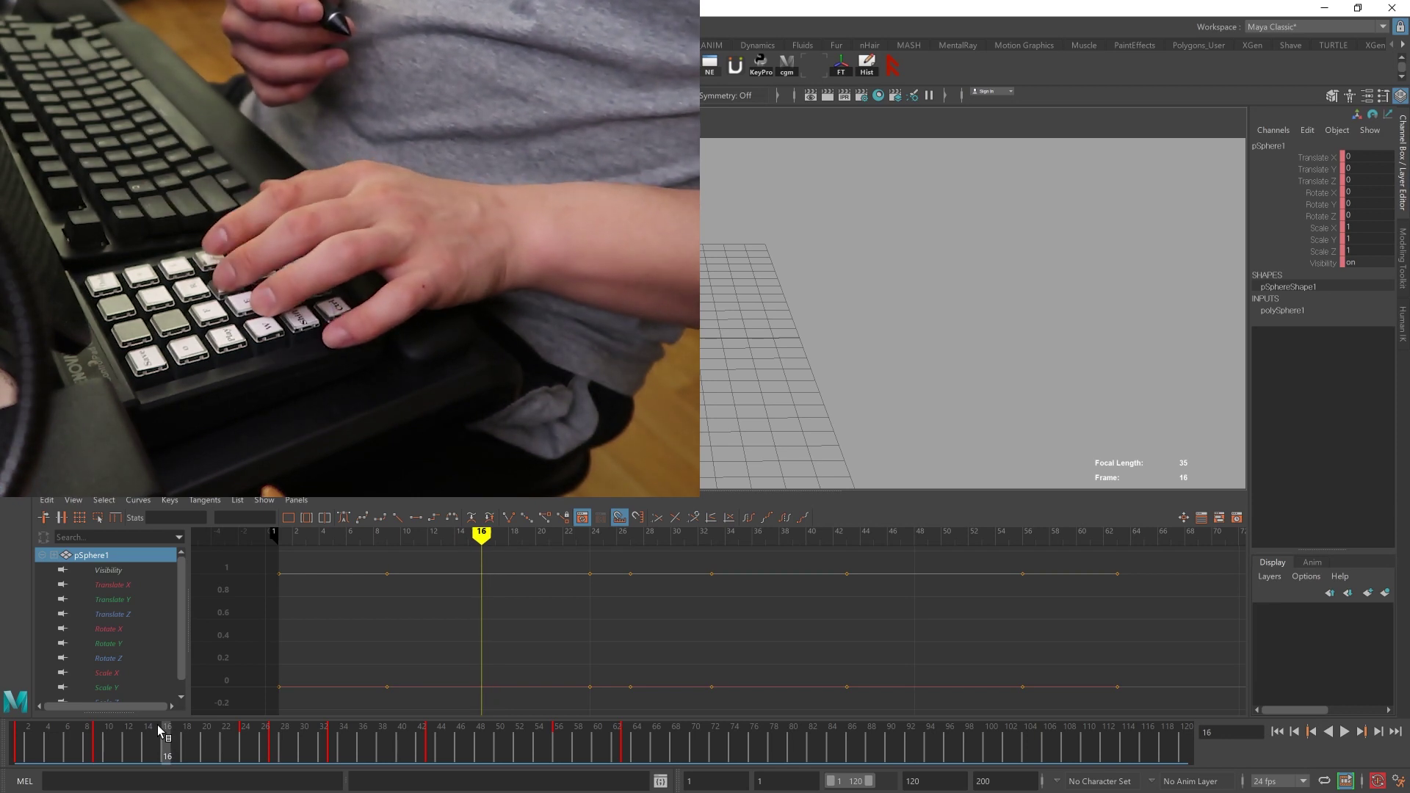
pyautogui.press('.')
pyautogui.press('.')
pyautogui.press(',')
pyautogui.press(',')
pyautogui.press('.')
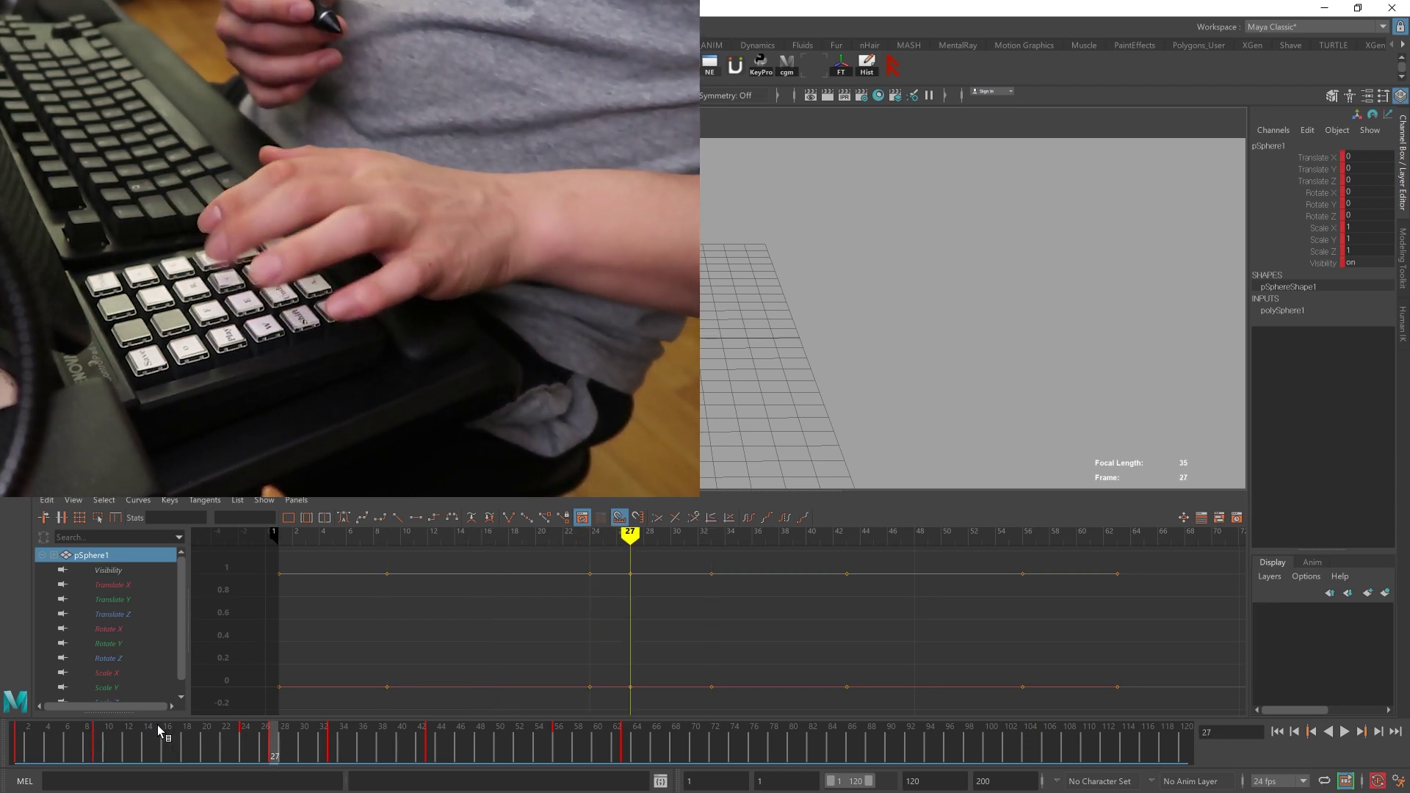
pyautogui.press(',')
pyautogui.press(',')
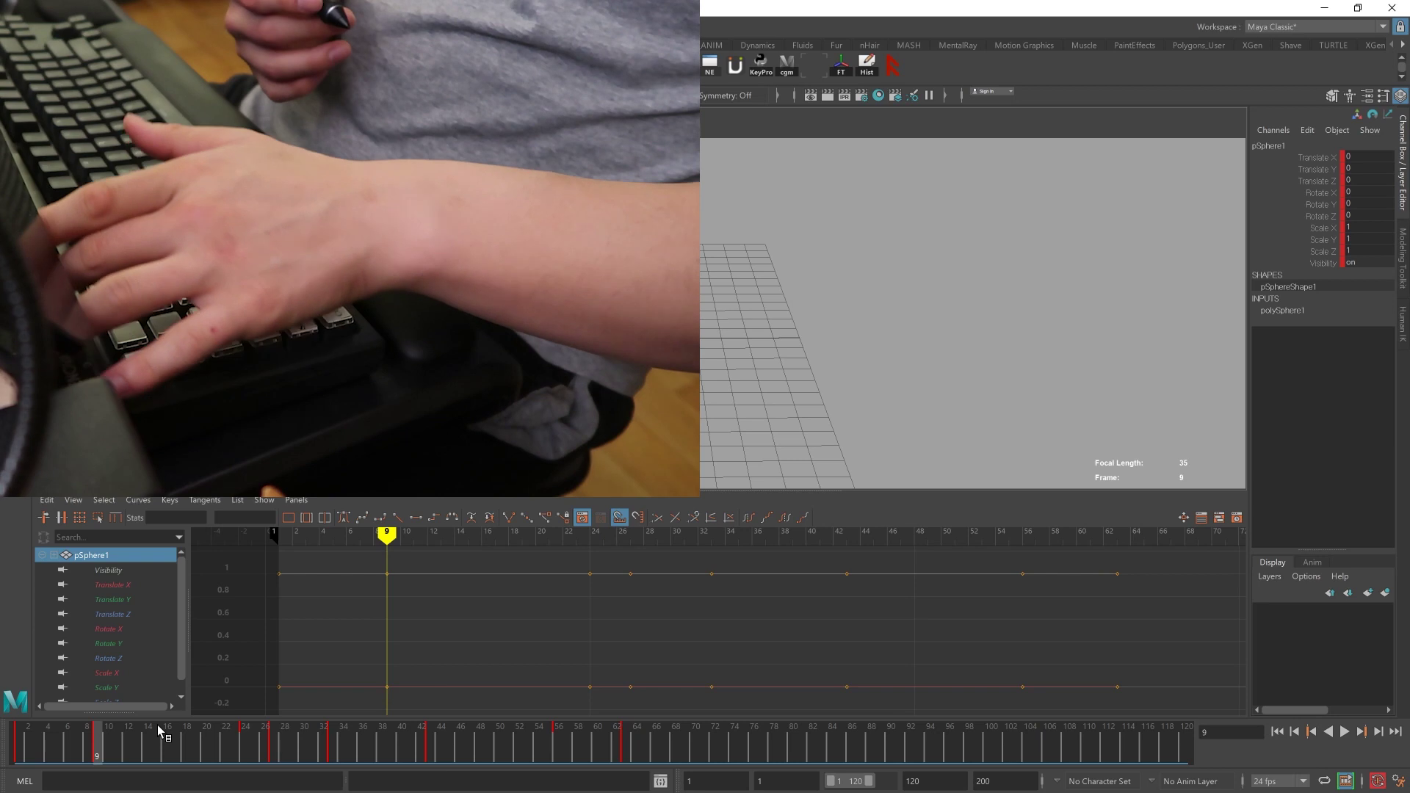